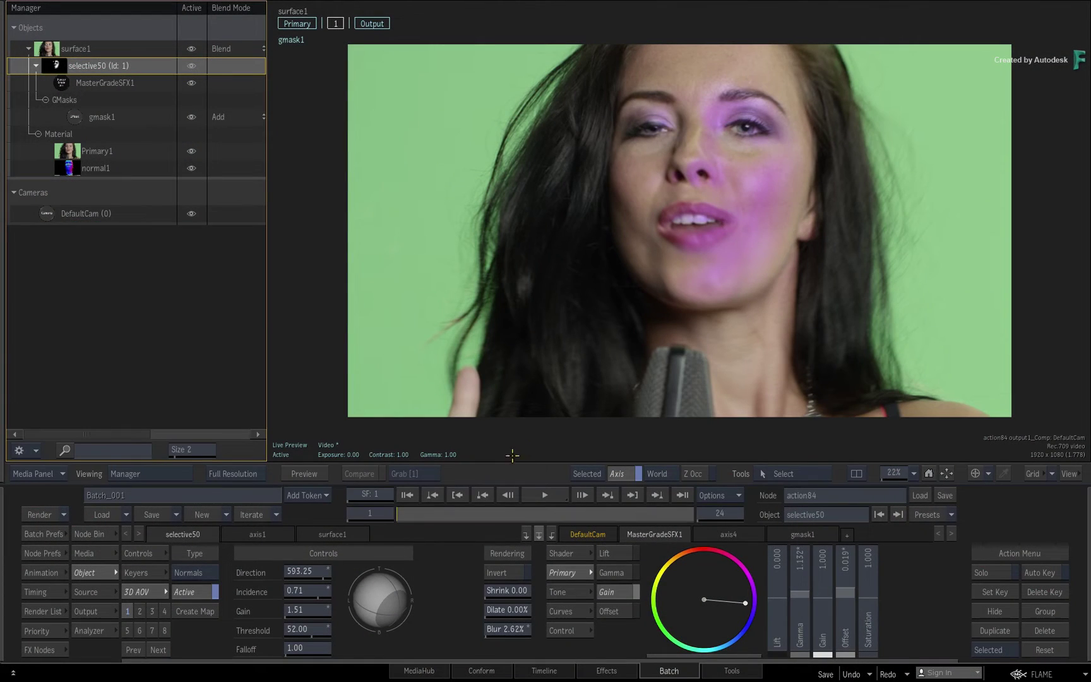
Step: Review the grade, the normal1 map and the selective50 matte across the shot's frames
{"action": "left_click_drag", "start_coordinate": [402, 517], "coordinate": [585, 501]}
{"action": "left_click", "coordinate": [66, 170]}
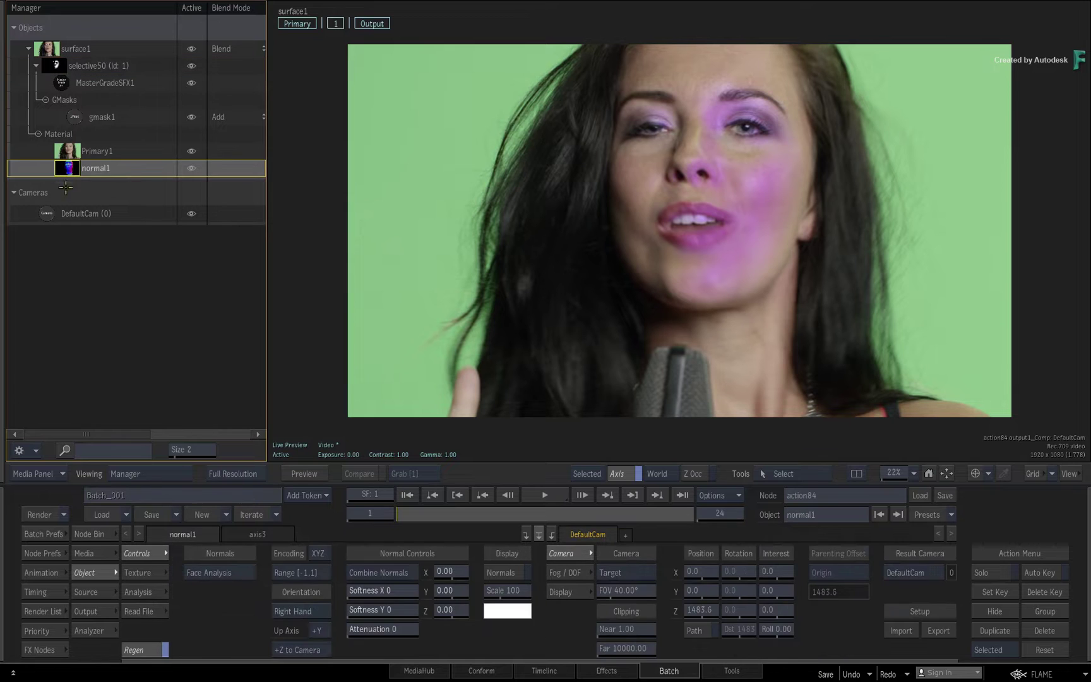
{"action": "left_click_drag", "start_coordinate": [408, 513], "coordinate": [278, 520]}
{"action": "key", "text": "F8"}
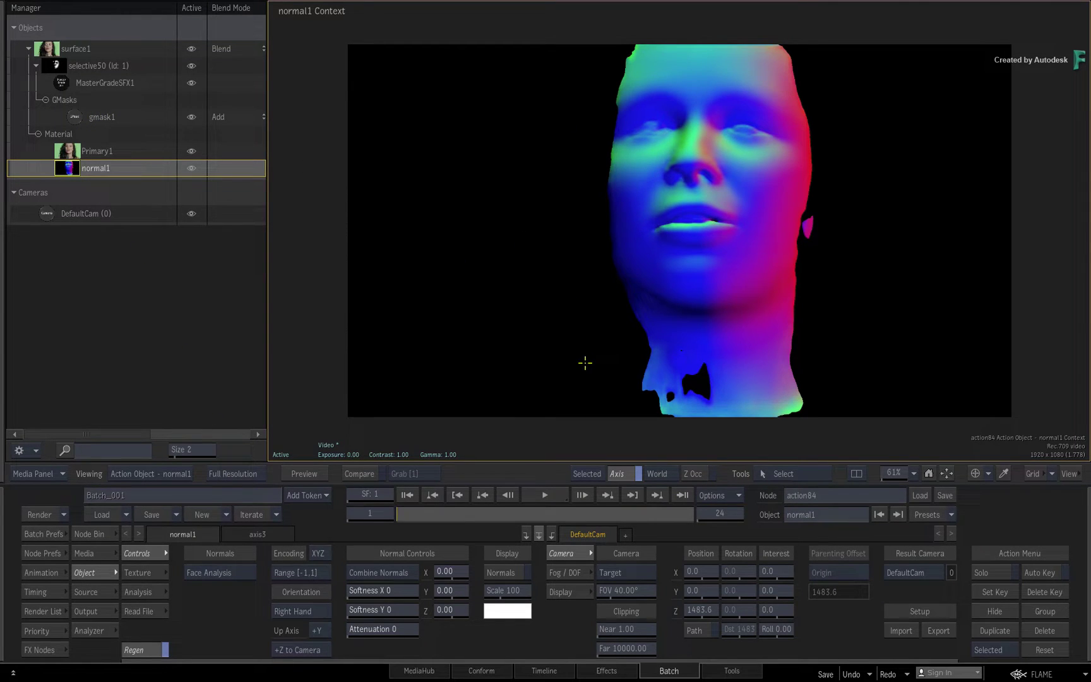
{"action": "left_click", "coordinate": [79, 66]}
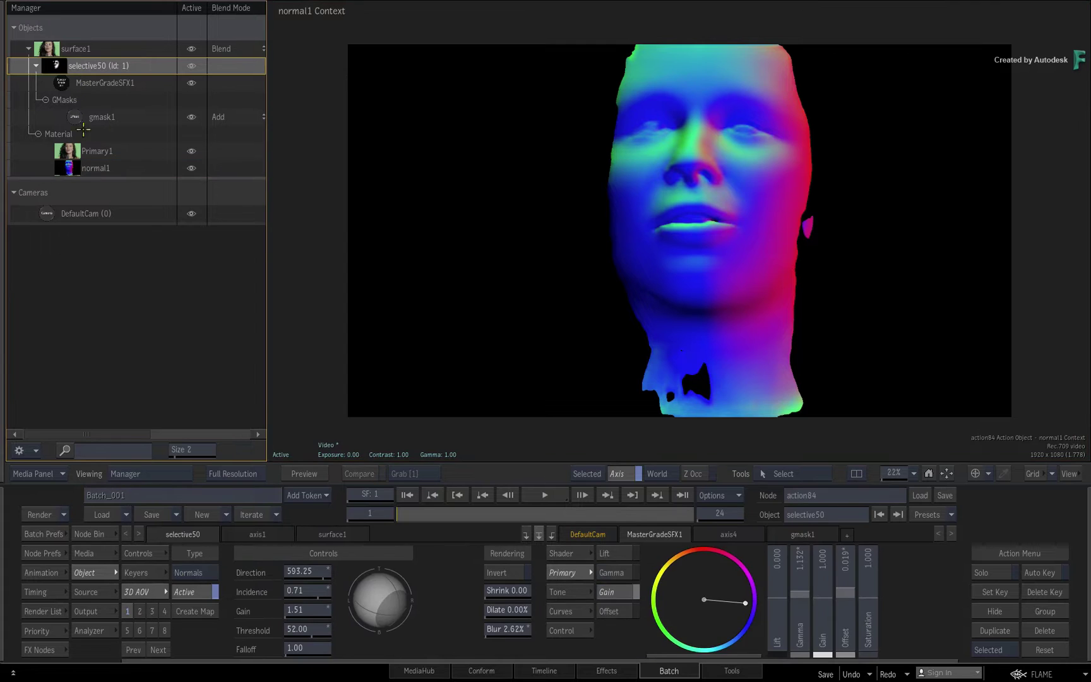
{"action": "key", "text": "F8"}
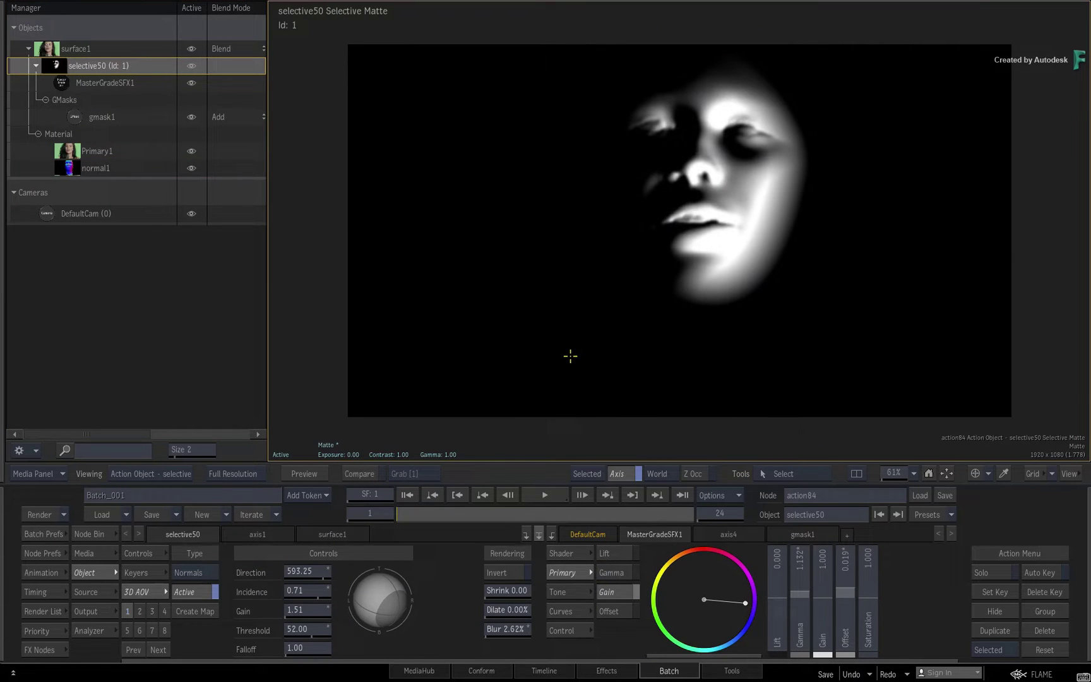
{"action": "left_click_drag", "start_coordinate": [416, 515], "coordinate": [454, 499]}
{"action": "left_click", "coordinate": [456, 495]}
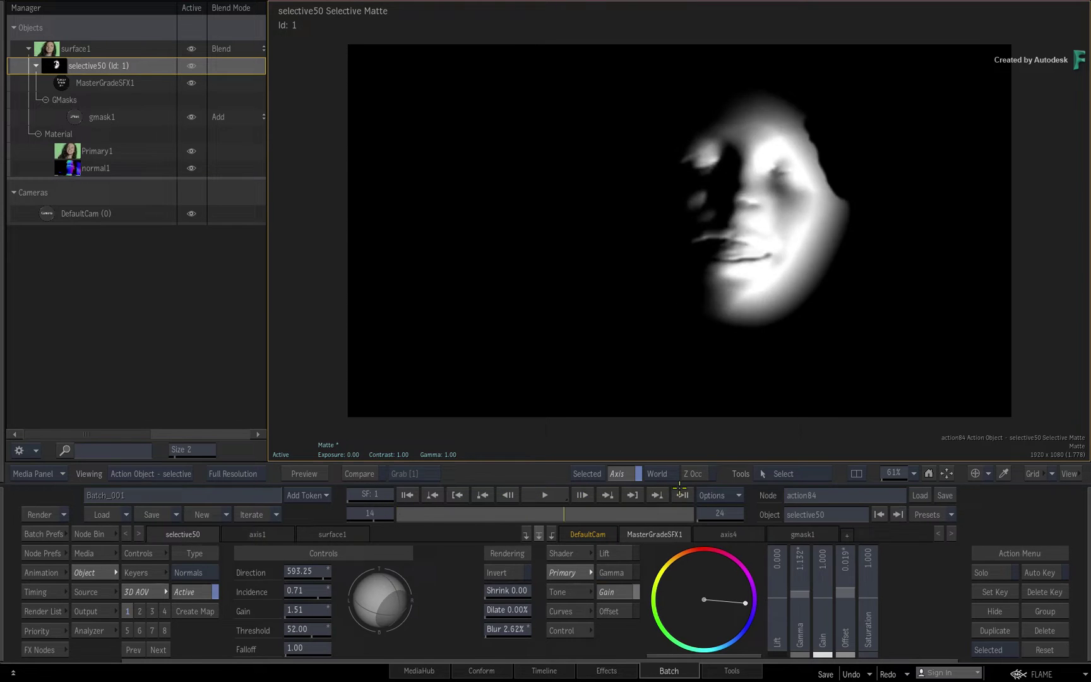
Step: Recheck the normal1 map and selective50 matte against the composited result at later frames
{"action": "left_click", "coordinate": [71, 171]}
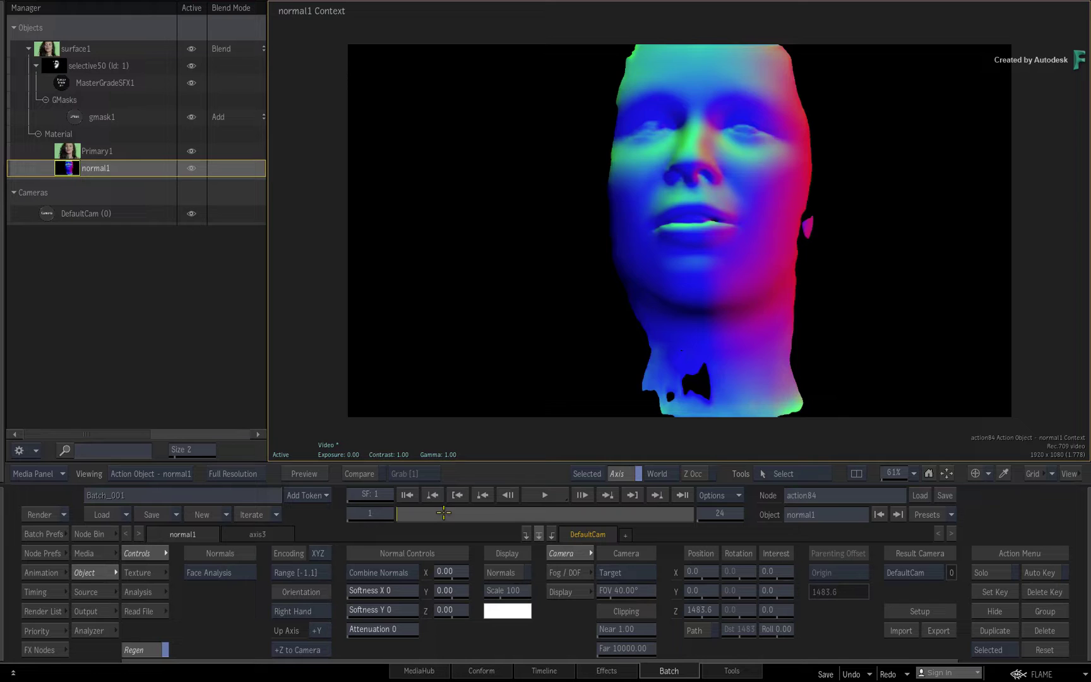
{"action": "left_click_drag", "start_coordinate": [444, 513], "coordinate": [204, 499]}
{"action": "left_click", "coordinate": [88, 50]}
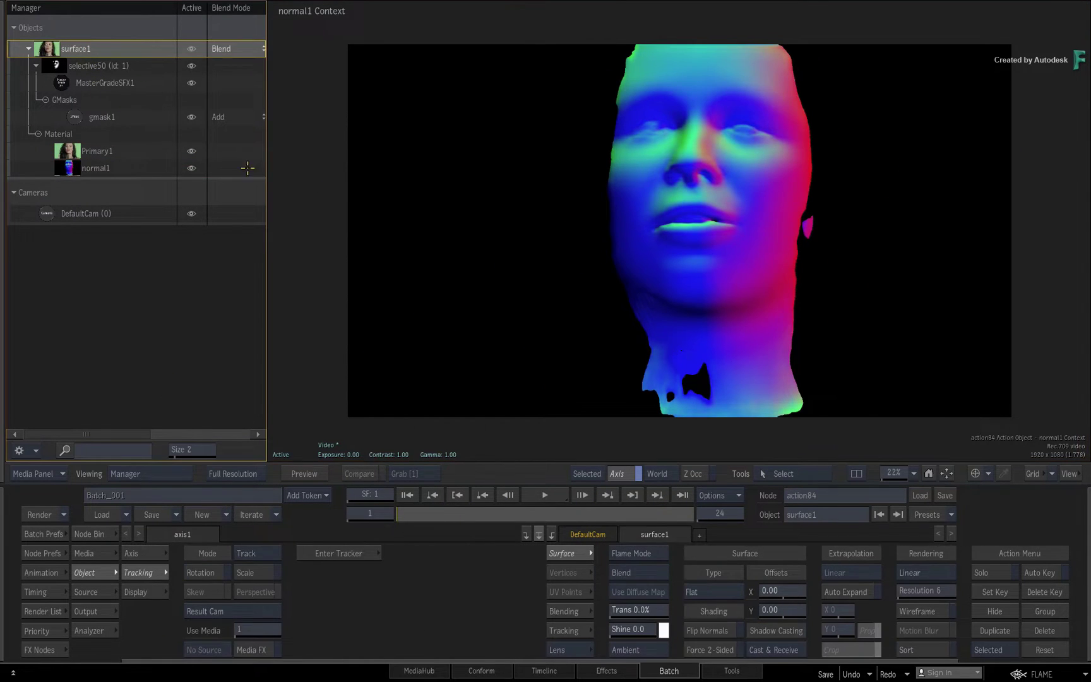
{"action": "key", "text": "F4"}
{"action": "left_click_drag", "start_coordinate": [432, 510], "coordinate": [329, 516]}
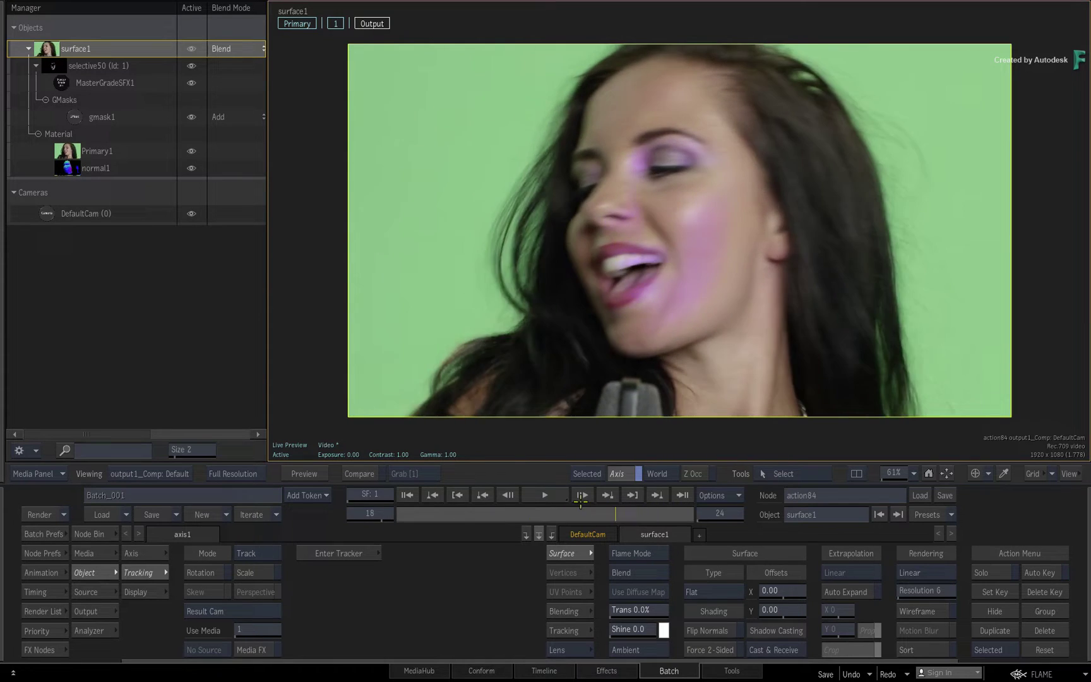
{"action": "left_click", "coordinate": [79, 65]}
{"action": "key", "text": "F8"}
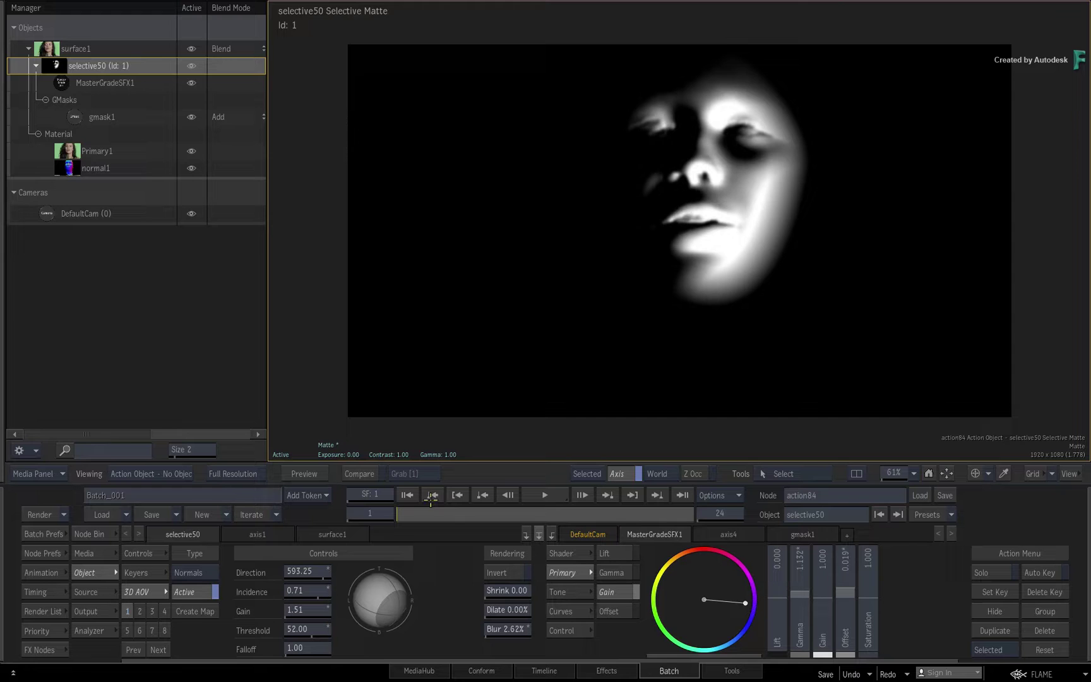
{"action": "left_click_drag", "start_coordinate": [439, 514], "coordinate": [603, 492]}
{"action": "key", "text": "F4"}
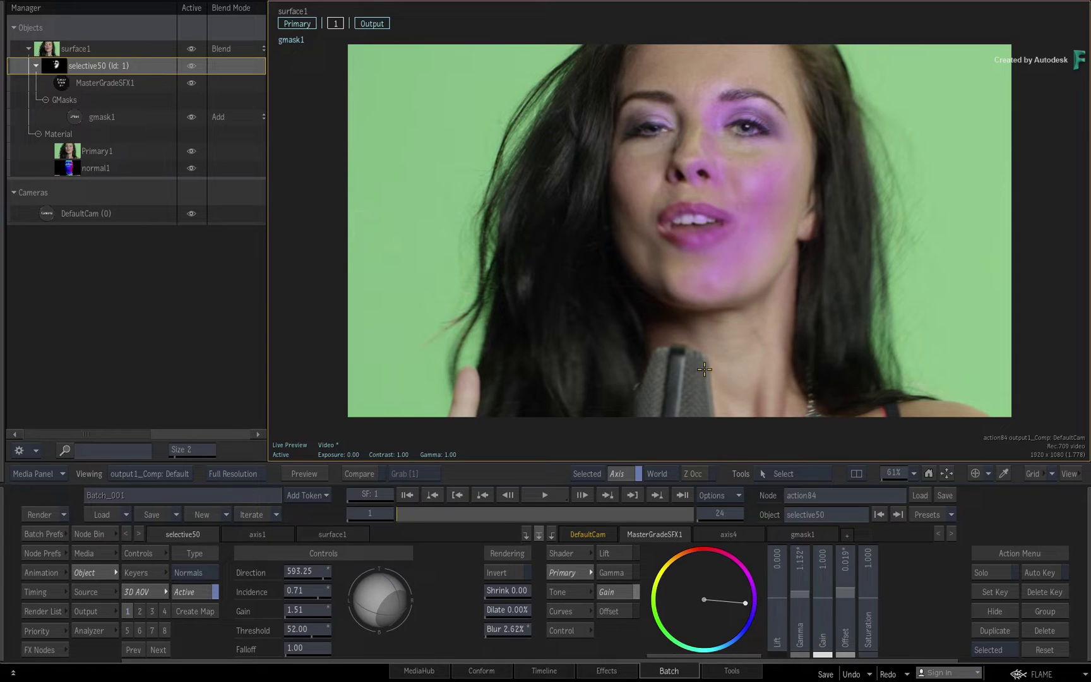
Step: In Batch, select normals_3D_Selective_Constraint and preview the A025_C047_0239BQ clip through its frames
{"action": "mouse_move", "coordinate": [1, 613]}
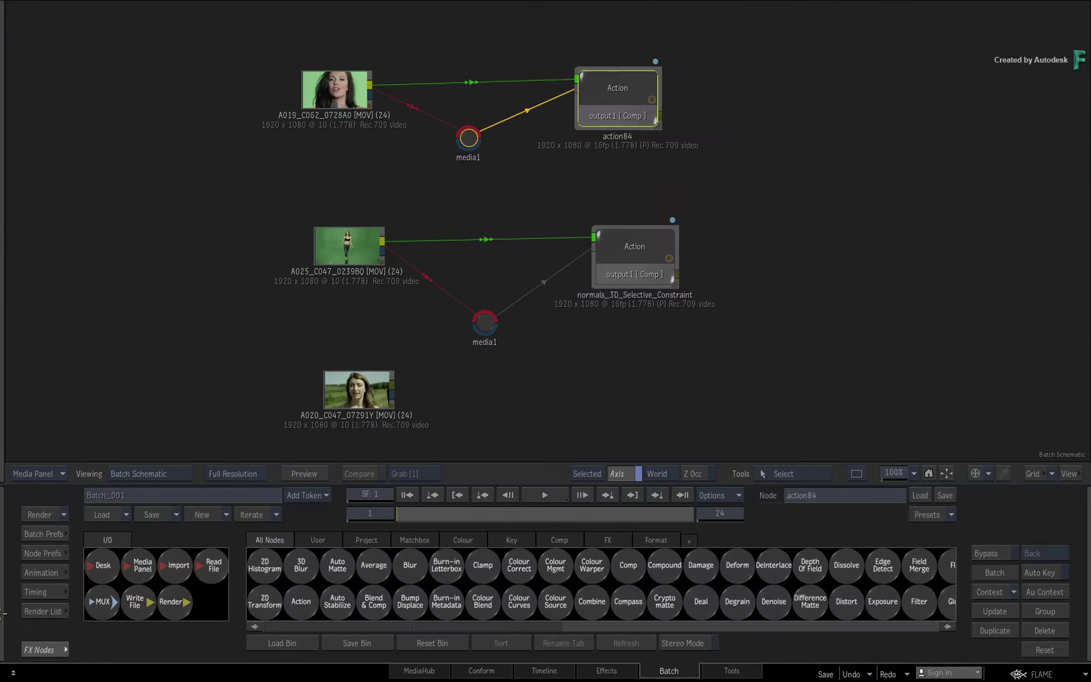
{"action": "left_click", "coordinate": [638, 246]}
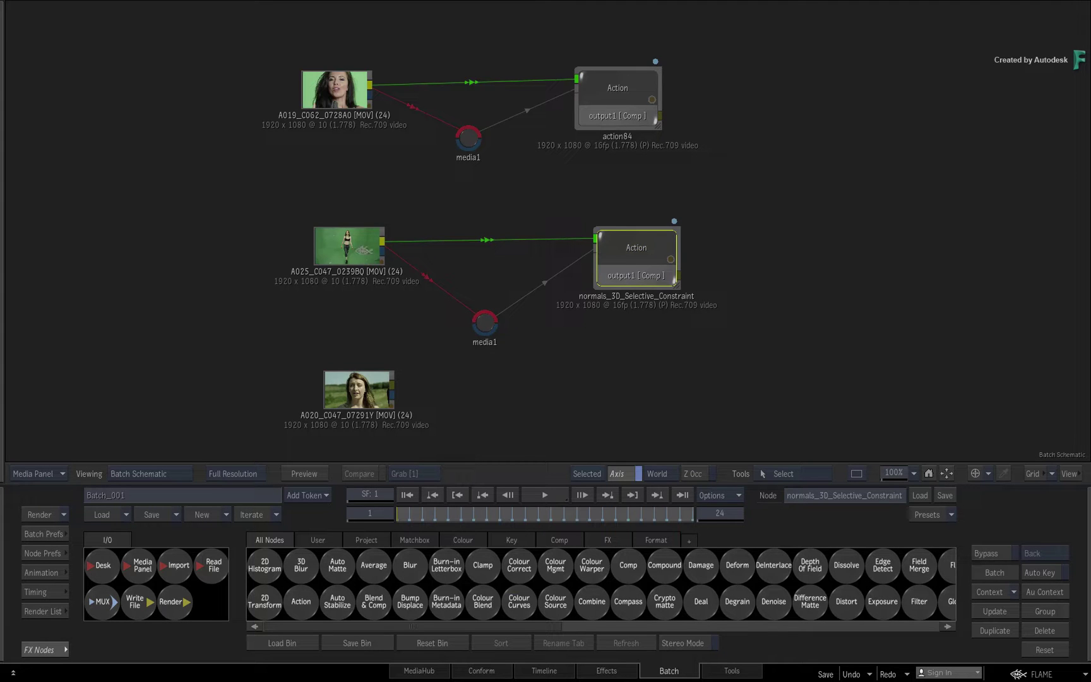
{"action": "double_click", "coordinate": [355, 256]}
{"action": "left_click_drag", "start_coordinate": [416, 514], "coordinate": [699, 499]}
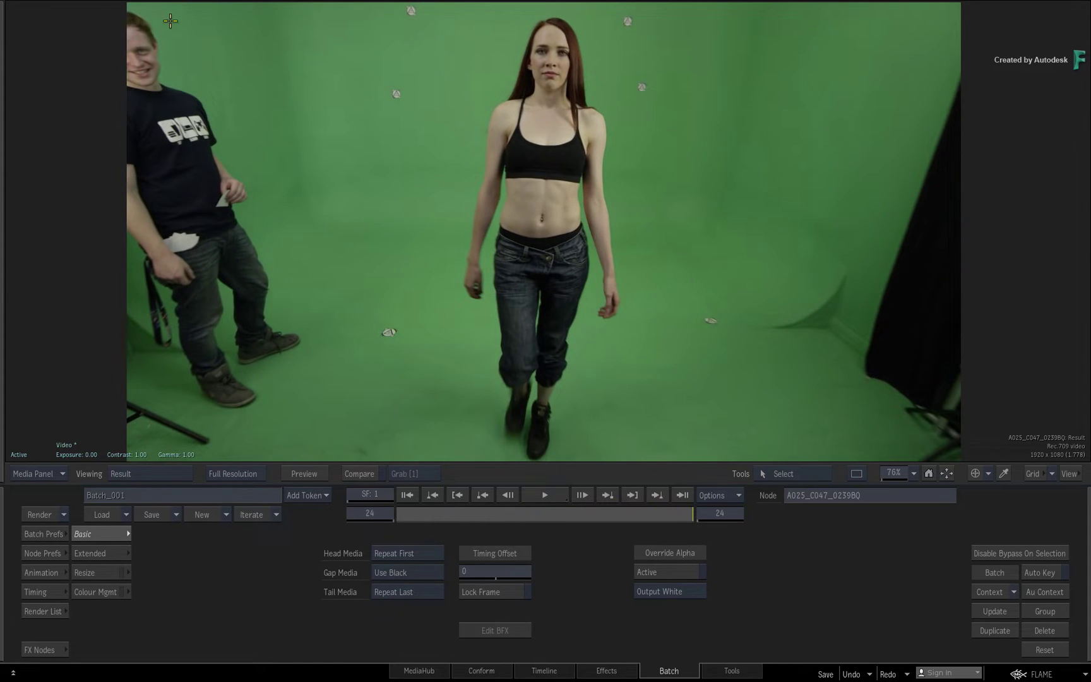
{"action": "left_click_drag", "start_coordinate": [682, 514], "coordinate": [283, 525]}
{"action": "key", "text": "alt+2"}
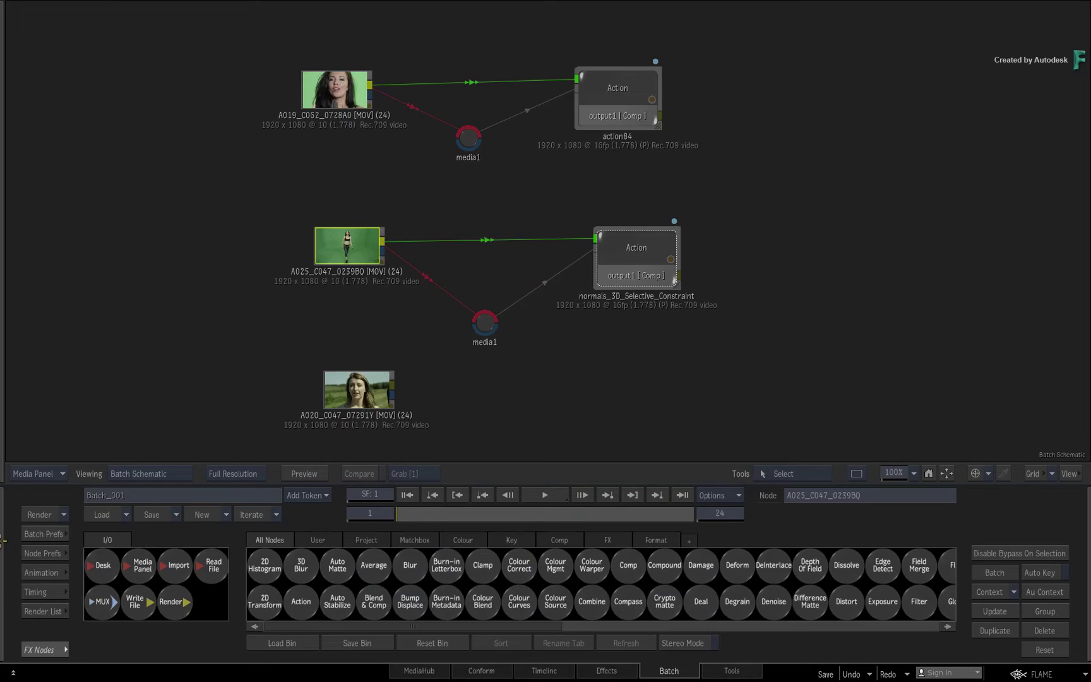
{"action": "left_click", "coordinate": [621, 247]}
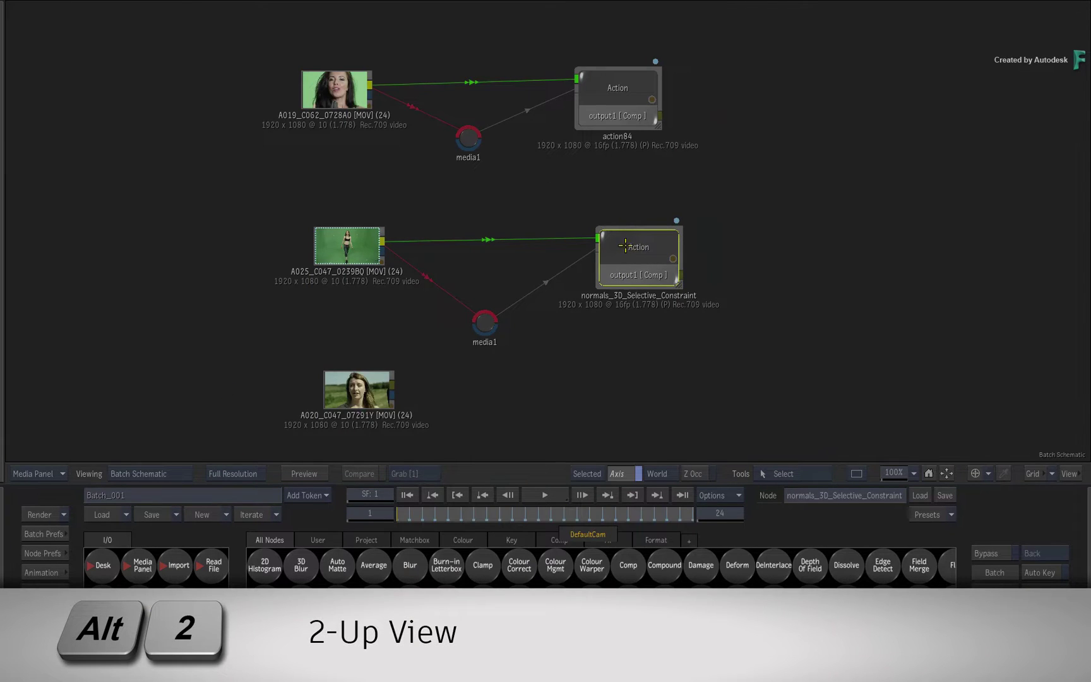
Step: Open the normals_3D_Selective_Constraint Action setup, select normal1 under Material, and expand GMasks
{"action": "double_click", "coordinate": [622, 246]}
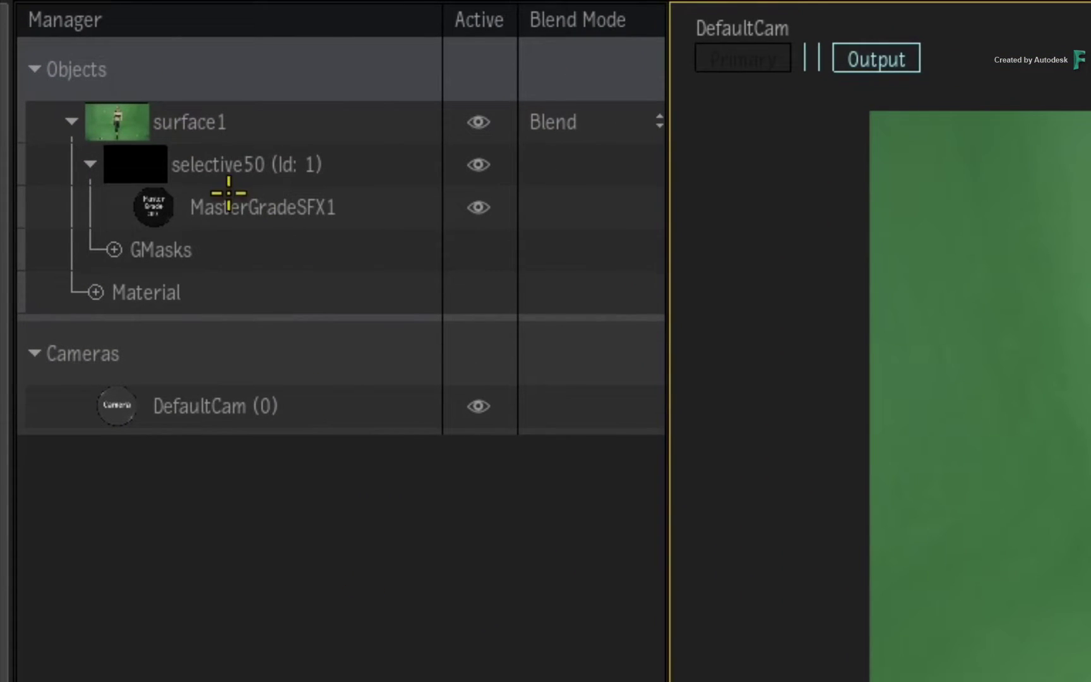
{"action": "left_click", "coordinate": [95, 292]}
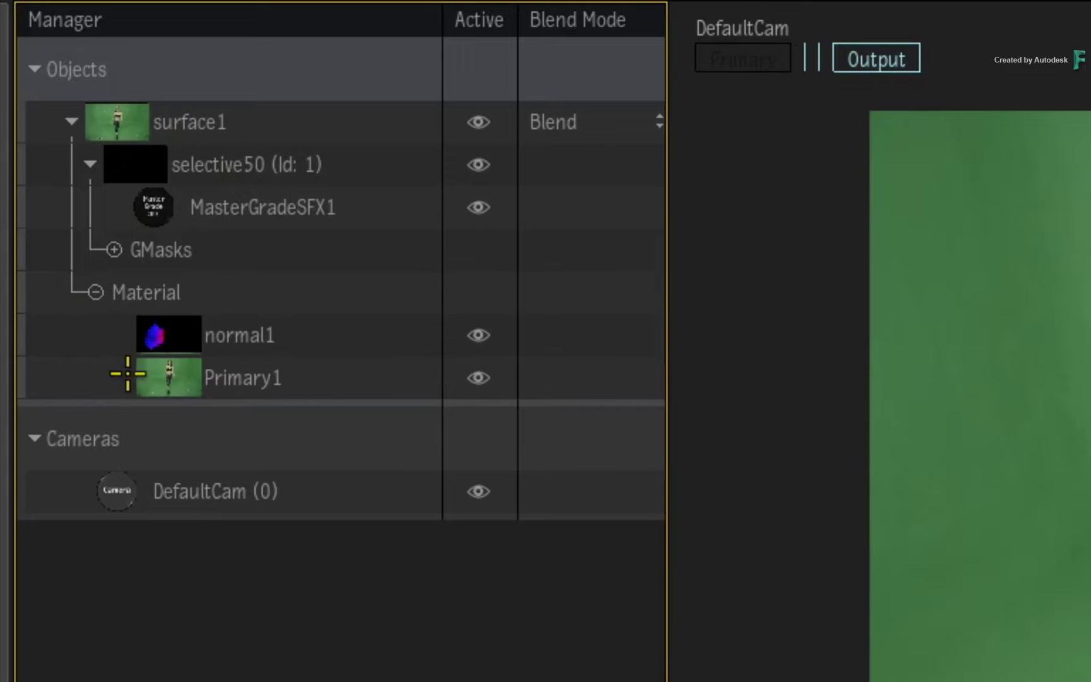
{"action": "left_click", "coordinate": [159, 340]}
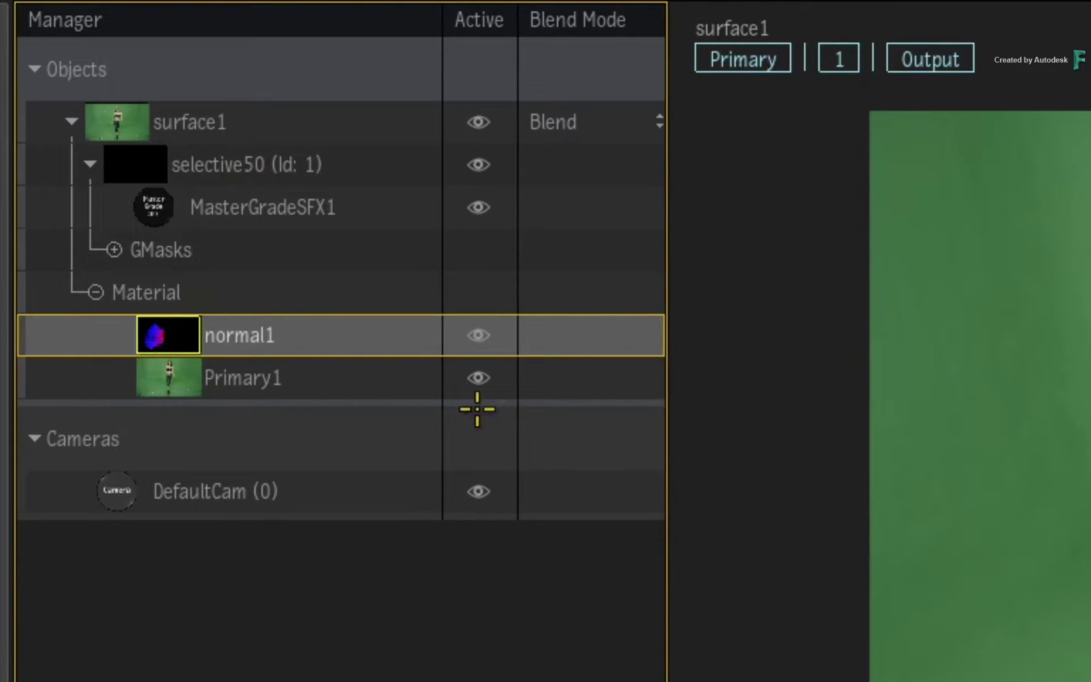
{"action": "left_click", "coordinate": [114, 250]}
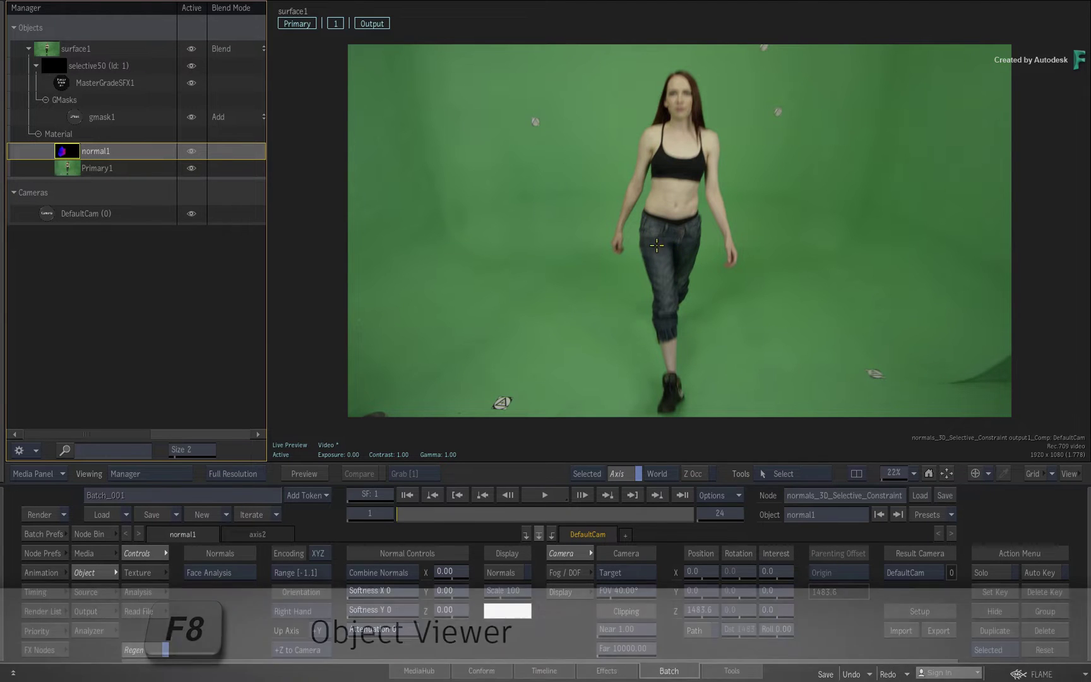
Step: Compare the normal1 normals map with the composite across frames, ending on the normals view
{"action": "key", "text": "F8"}
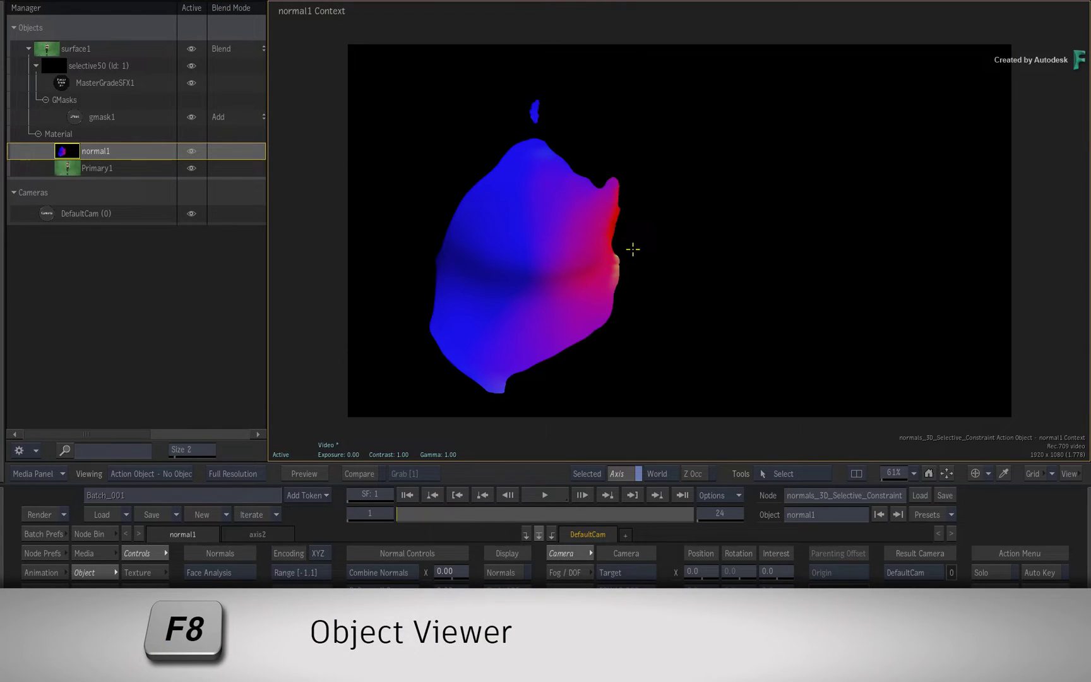
{"action": "left_click_drag", "start_coordinate": [407, 517], "coordinate": [320, 533]}
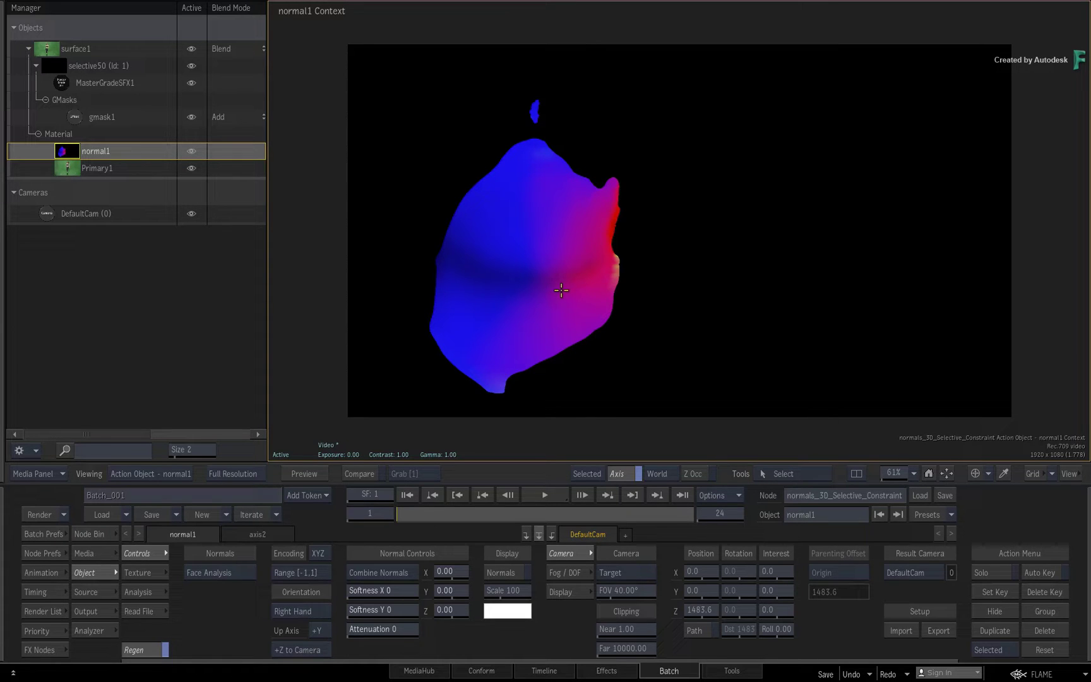
{"action": "key", "text": "F4"}
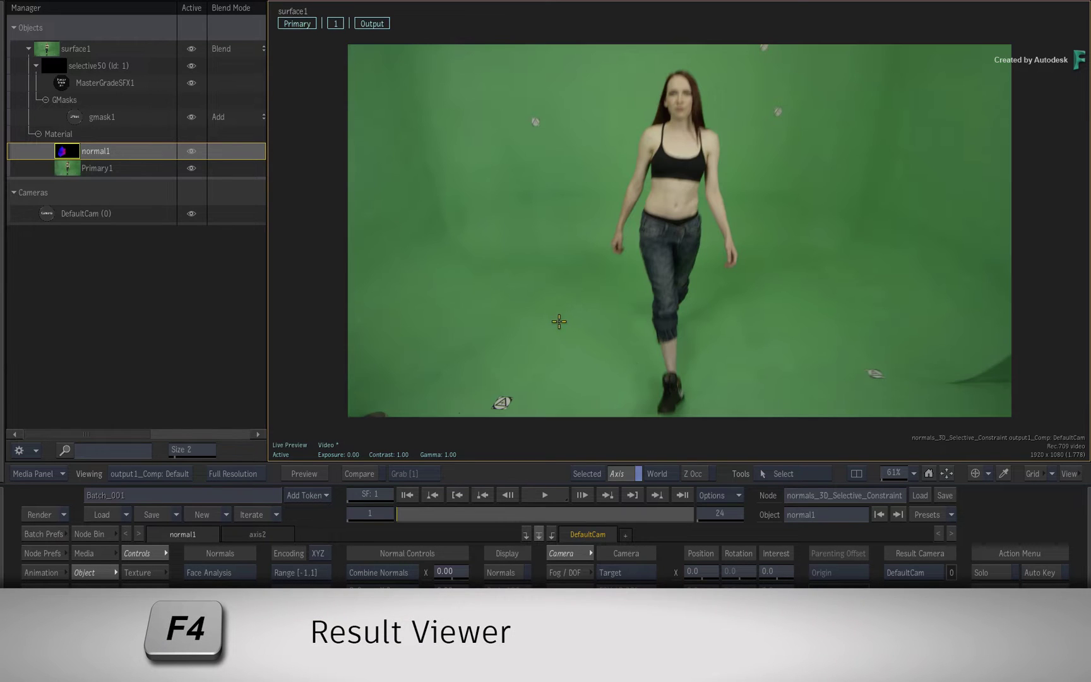
{"action": "left_click_drag", "start_coordinate": [422, 512], "coordinate": [762, 477]}
{"action": "left_click", "coordinate": [407, 495]}
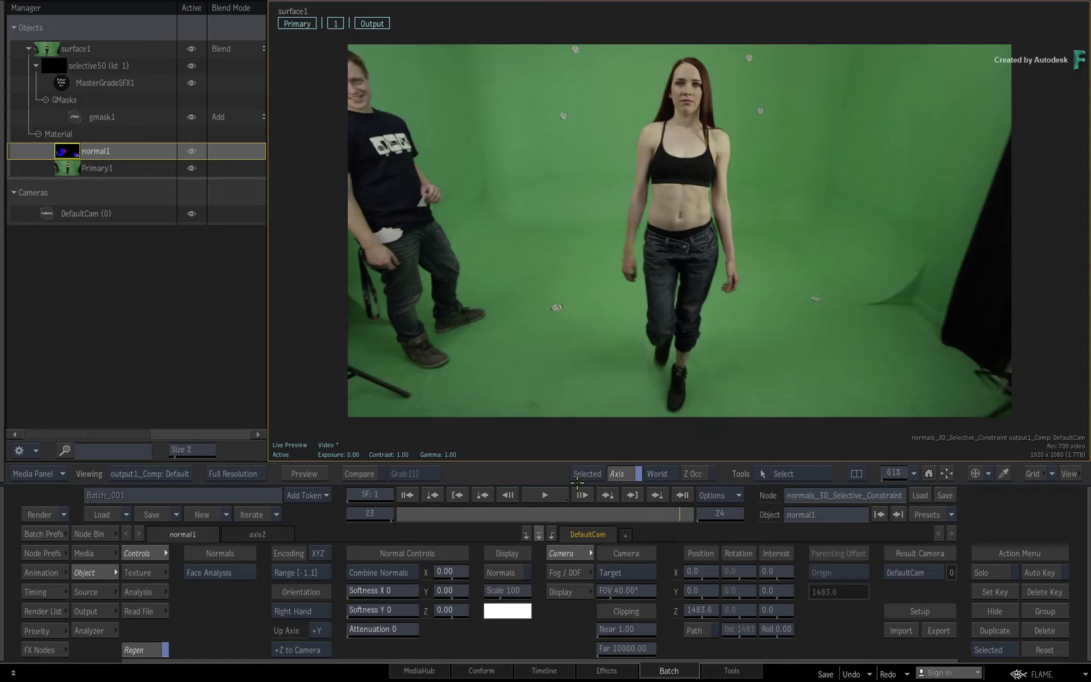
{"action": "left_click_drag", "start_coordinate": [417, 495], "coordinate": [427, 492]}
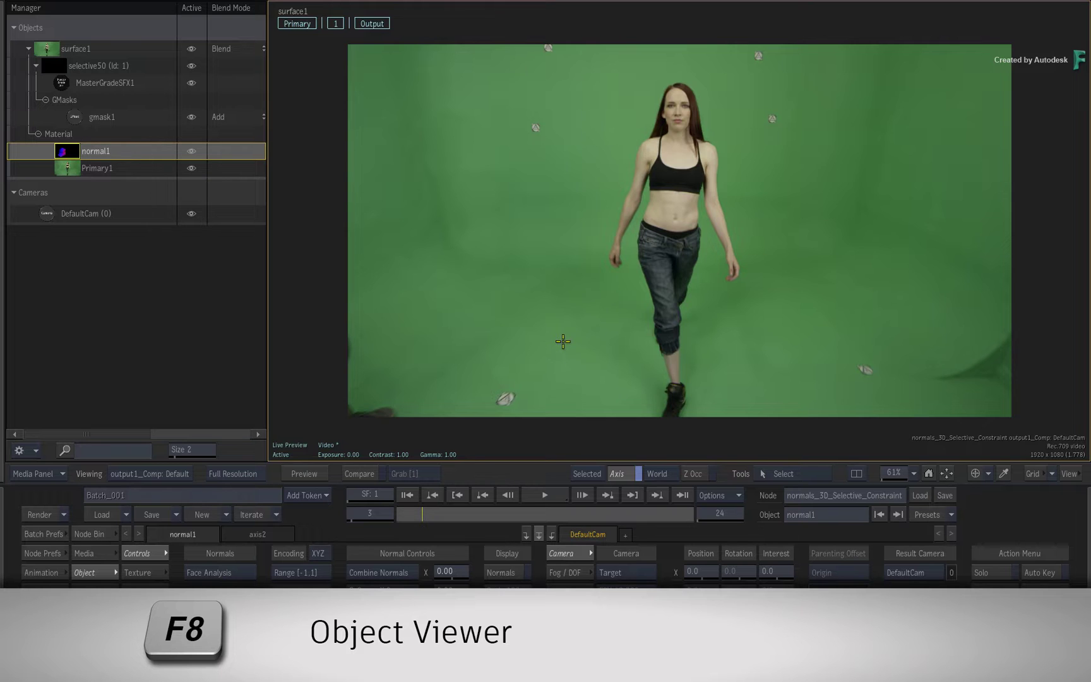
{"action": "key", "text": "F8"}
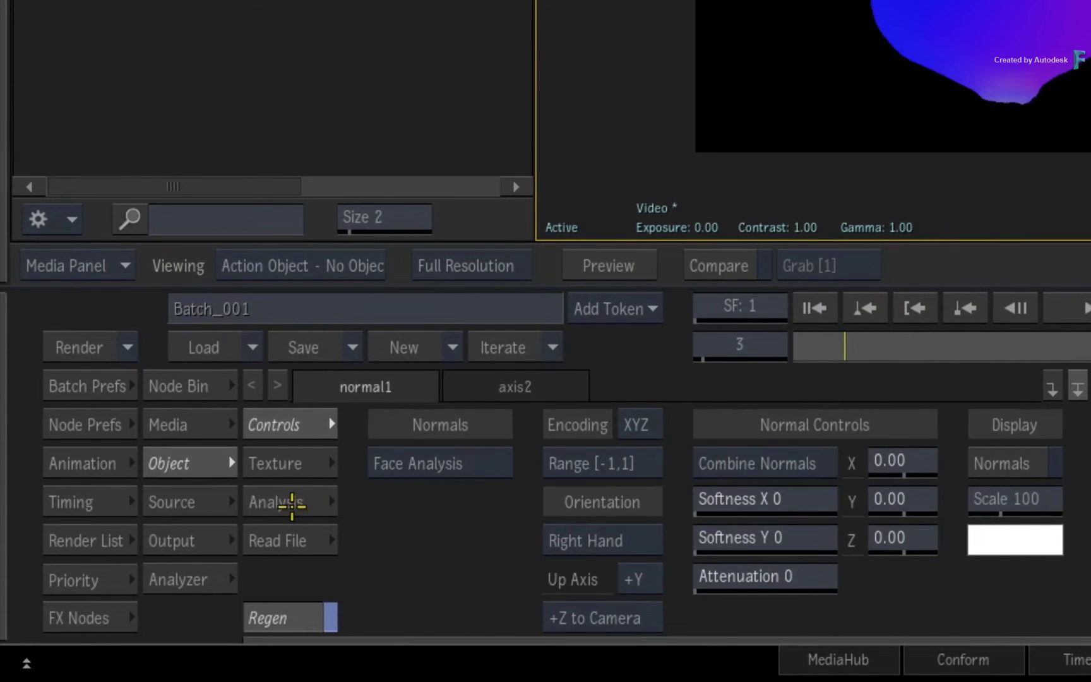
Step: Enable normal1's analysis region of interest and shrink its box around the head
{"action": "left_click", "coordinate": [146, 595]}
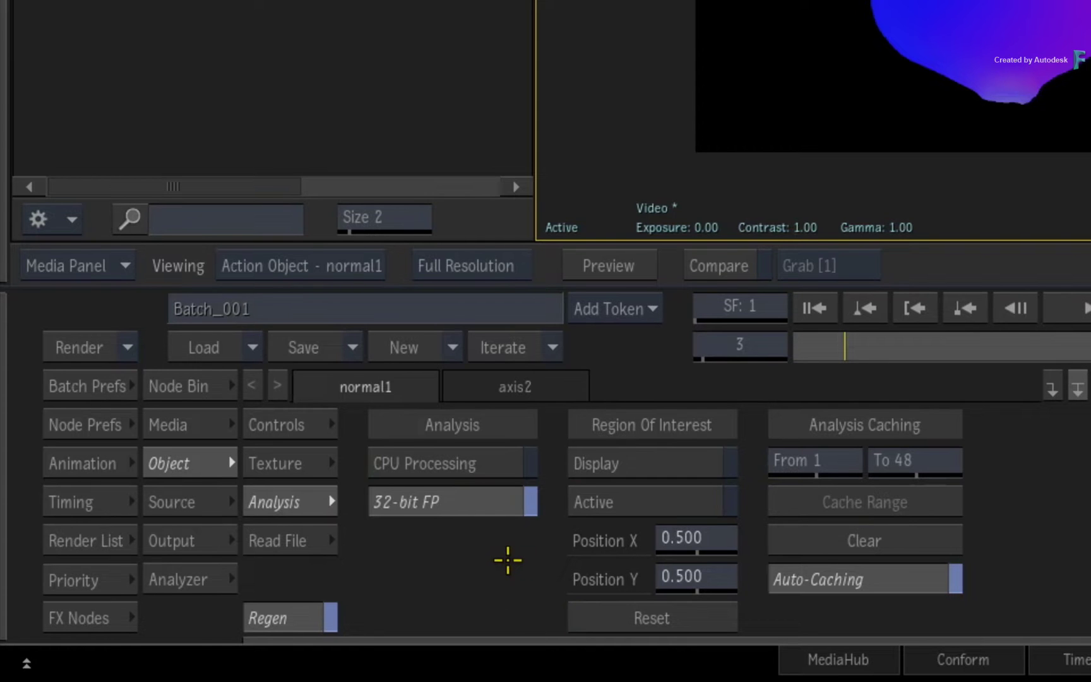
{"action": "left_click", "coordinate": [678, 501]}
{"action": "left_click", "coordinate": [694, 463]}
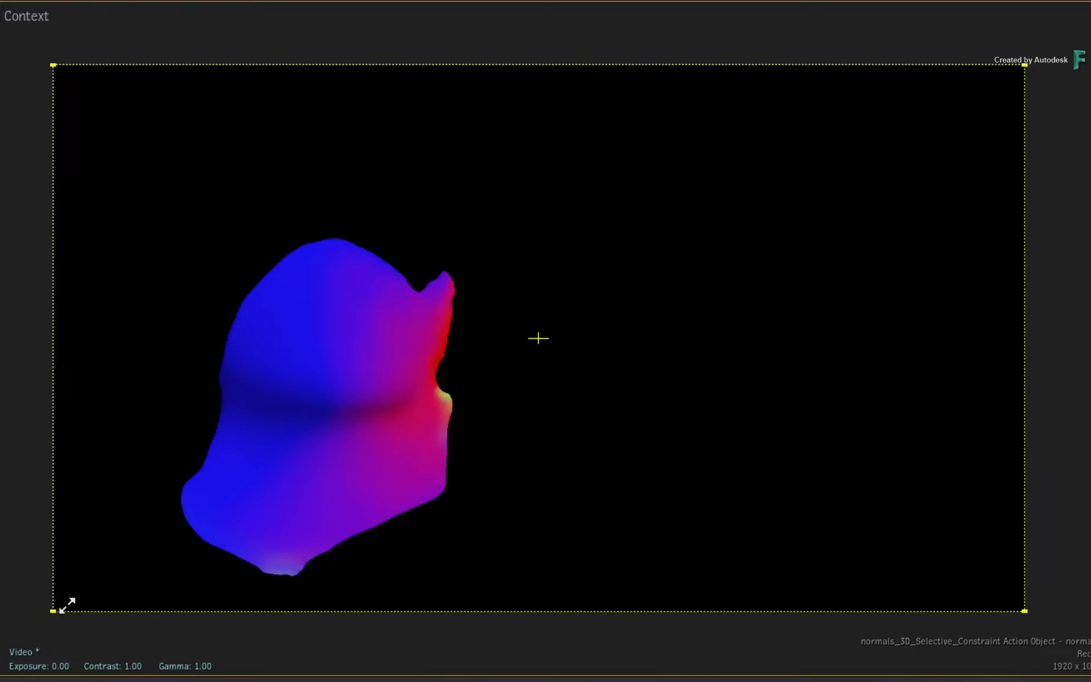
{"action": "left_click_drag", "start_coordinate": [53, 612], "coordinate": [449, 308]}
{"action": "left_click_drag", "start_coordinate": [1023, 65], "coordinate": [611, 69]}
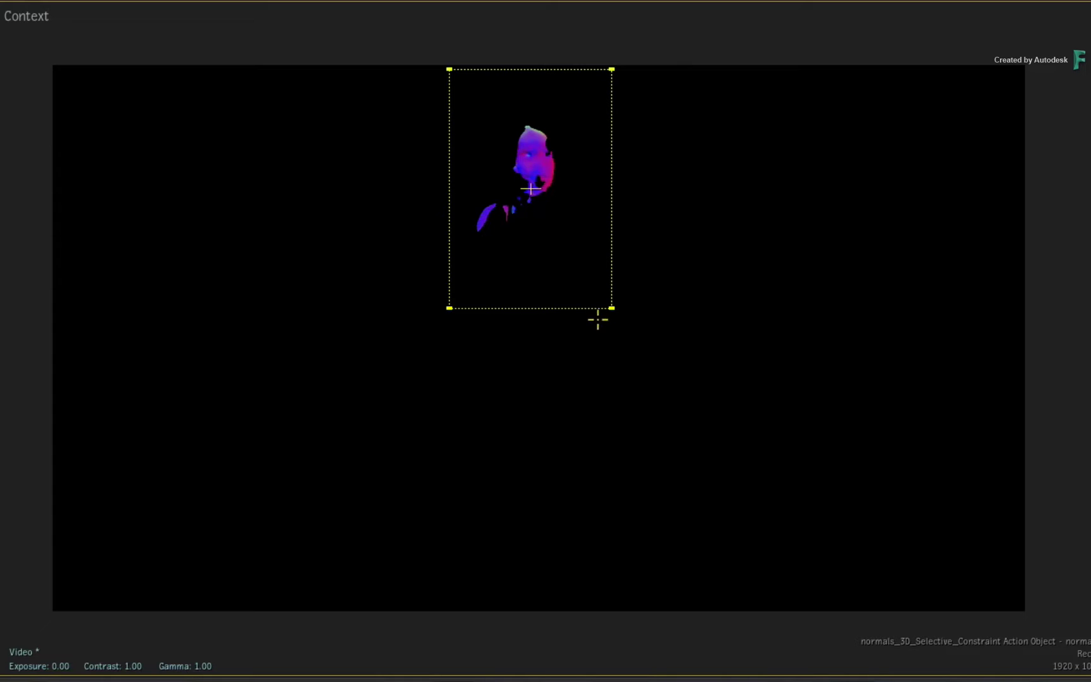
{"action": "key", "text": "F4"}
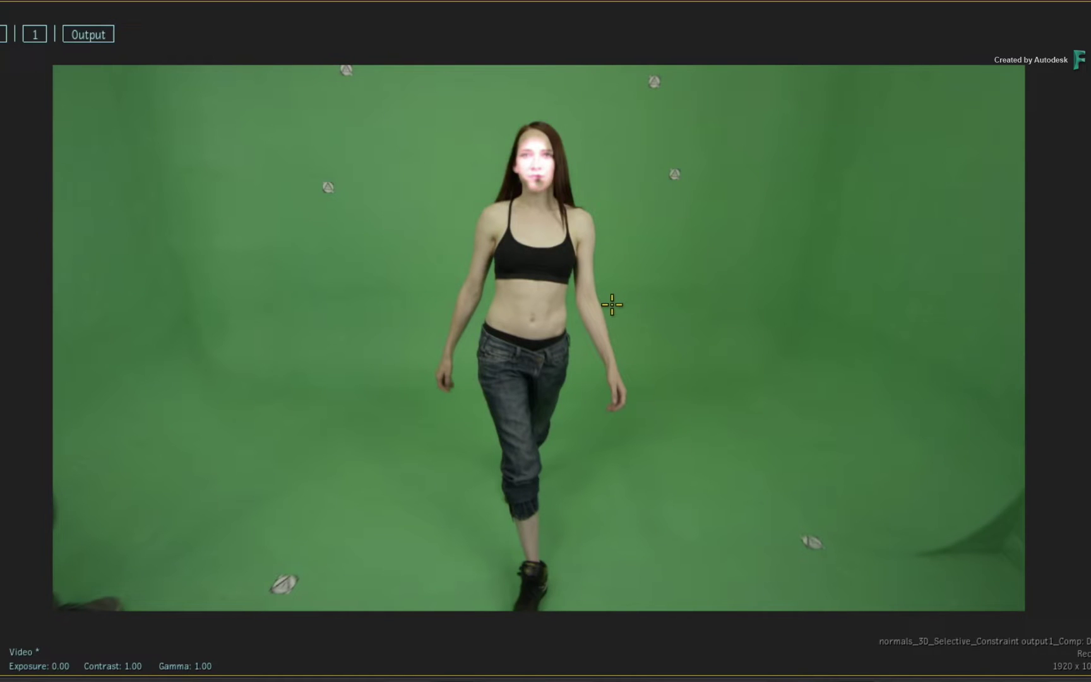
{"action": "key", "text": "F1"}
{"action": "left_click_drag", "start_coordinate": [613, 307], "coordinate": [599, 252]}
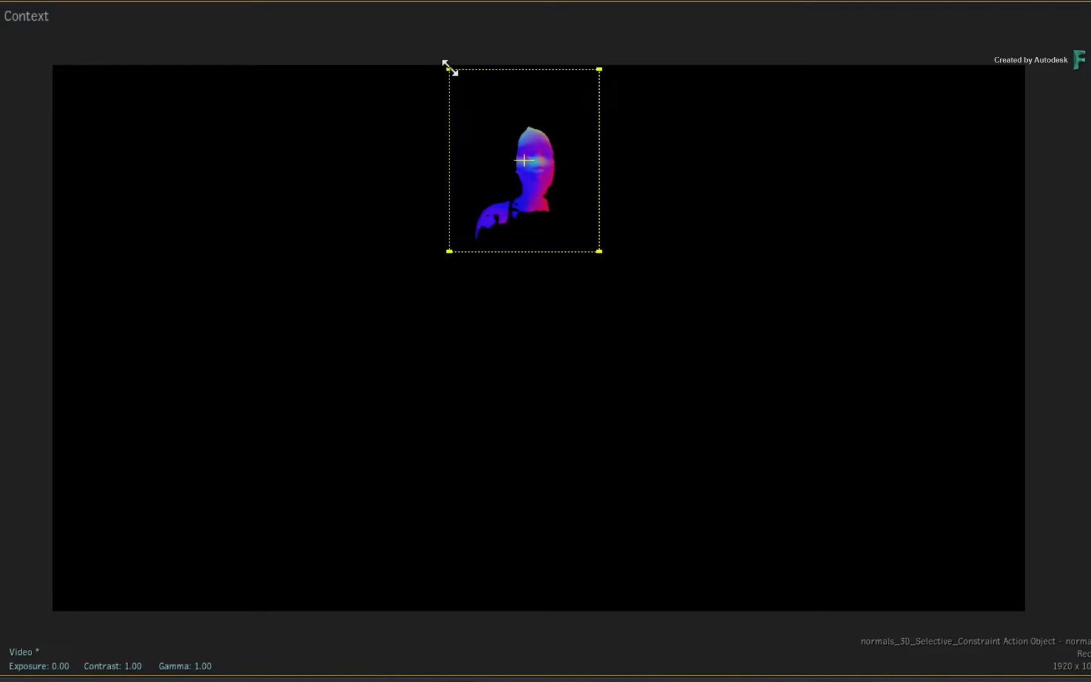
{"action": "left_click_drag", "start_coordinate": [450, 69], "coordinate": [487, 89]}
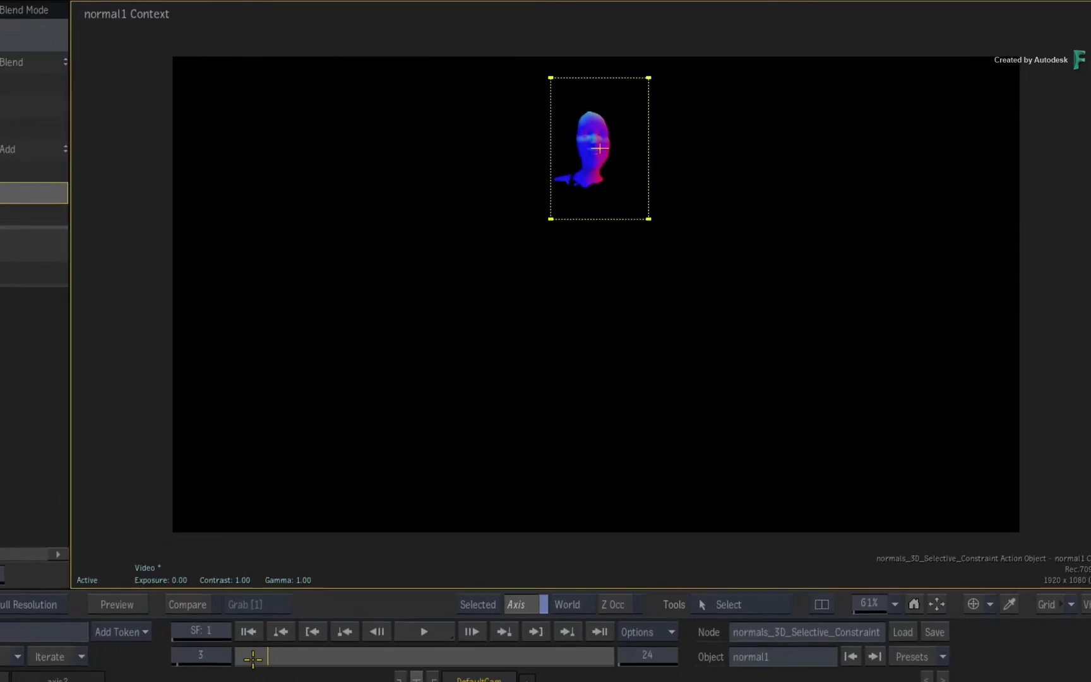
Step: Fine-tune the region to fit the head at frames 11, 19 and 15, then hide the axis
{"action": "left_click_drag", "start_coordinate": [412, 515], "coordinate": [628, 515]}
{"action": "left_click_drag", "start_coordinate": [741, 252], "coordinate": [783, 258]}
{"action": "left_click_drag", "start_coordinate": [783, 226], "coordinate": [701, 457]}
{"action": "left_click_drag", "start_coordinate": [517, 356], "coordinate": [531, 333]}
{"action": "left_click_drag", "start_coordinate": [420, 513], "coordinate": [710, 499]}
{"action": "left_click", "coordinate": [621, 476]}
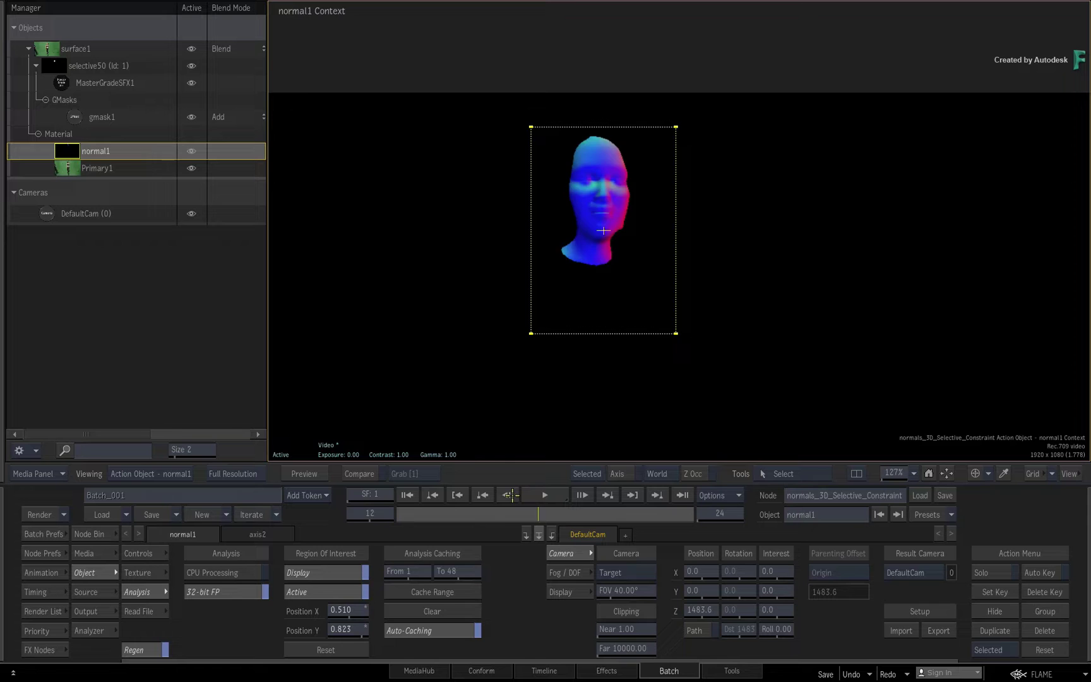
Step: Inspect the selective50 face matte and gmask1, then aim the normals direction to reshape it
{"action": "left_click_drag", "start_coordinate": [526, 497], "coordinate": [537, 496]}
{"action": "left_click", "coordinate": [57, 65]}
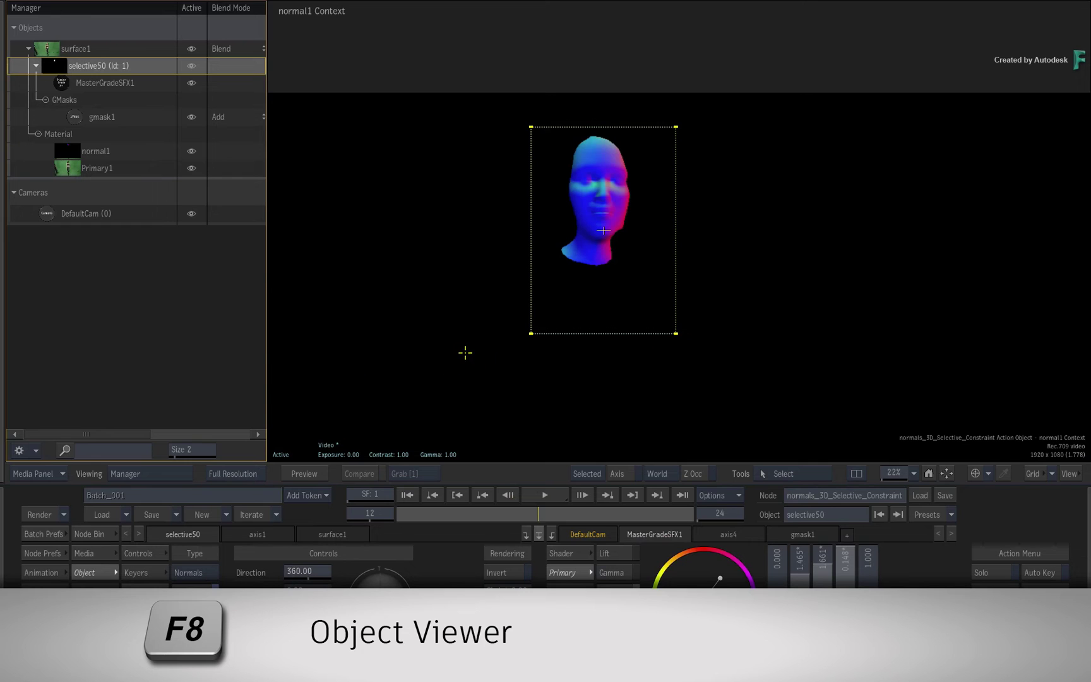
{"action": "key", "text": "F8"}
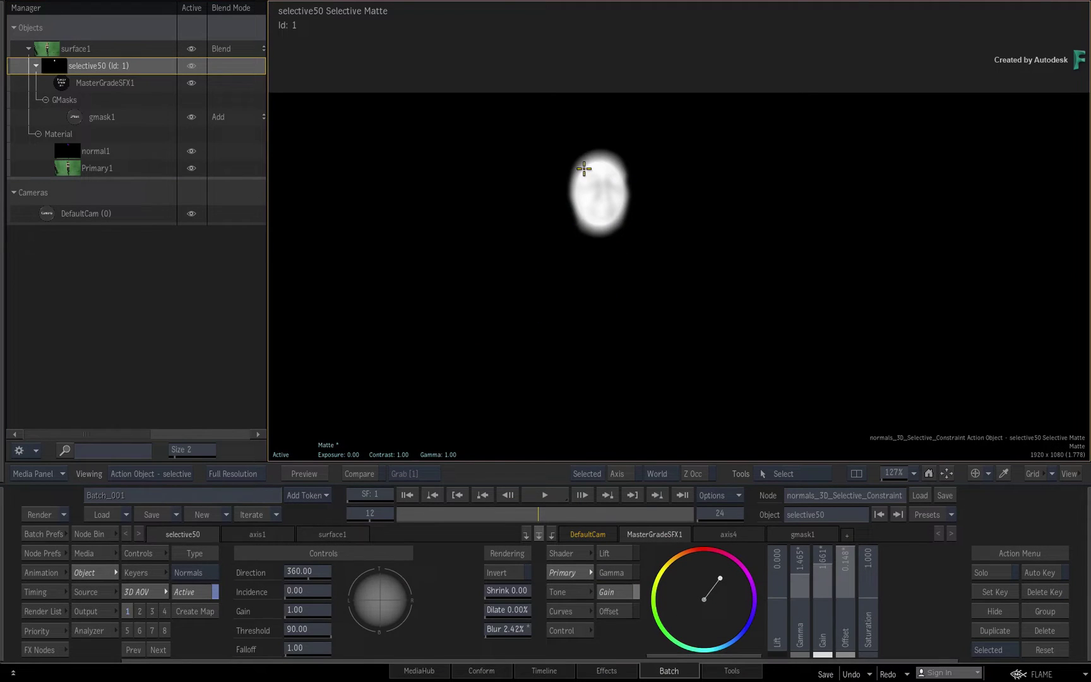
{"action": "left_click_drag", "start_coordinate": [421, 514], "coordinate": [260, 523]}
{"action": "left_click", "coordinate": [101, 117]}
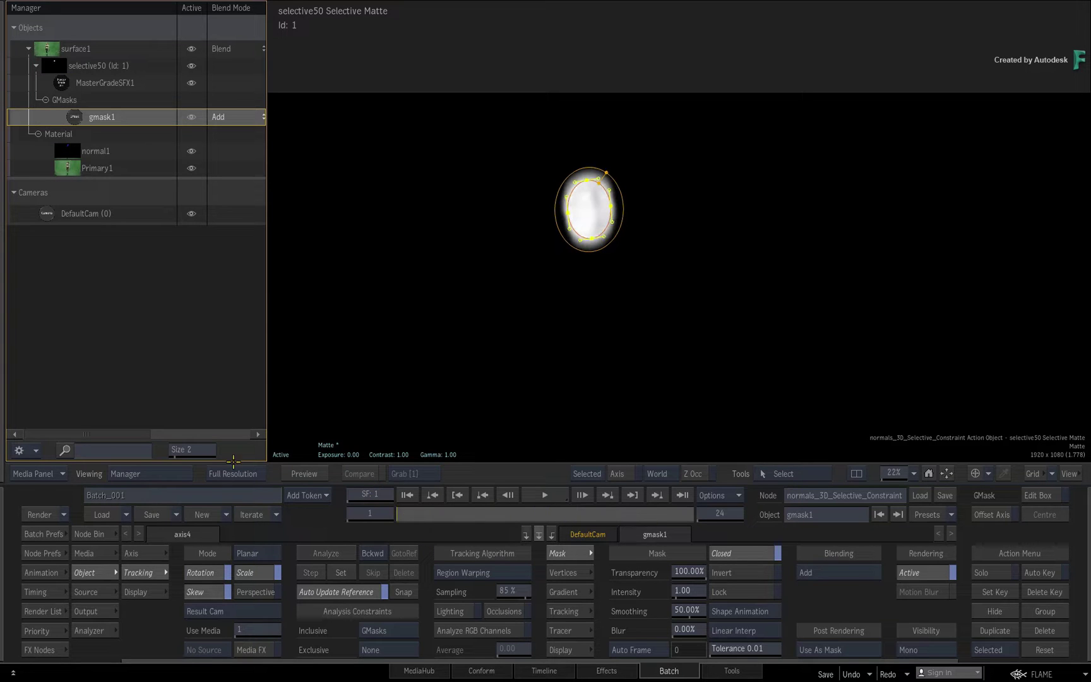
{"action": "left_click", "coordinate": [94, 65]}
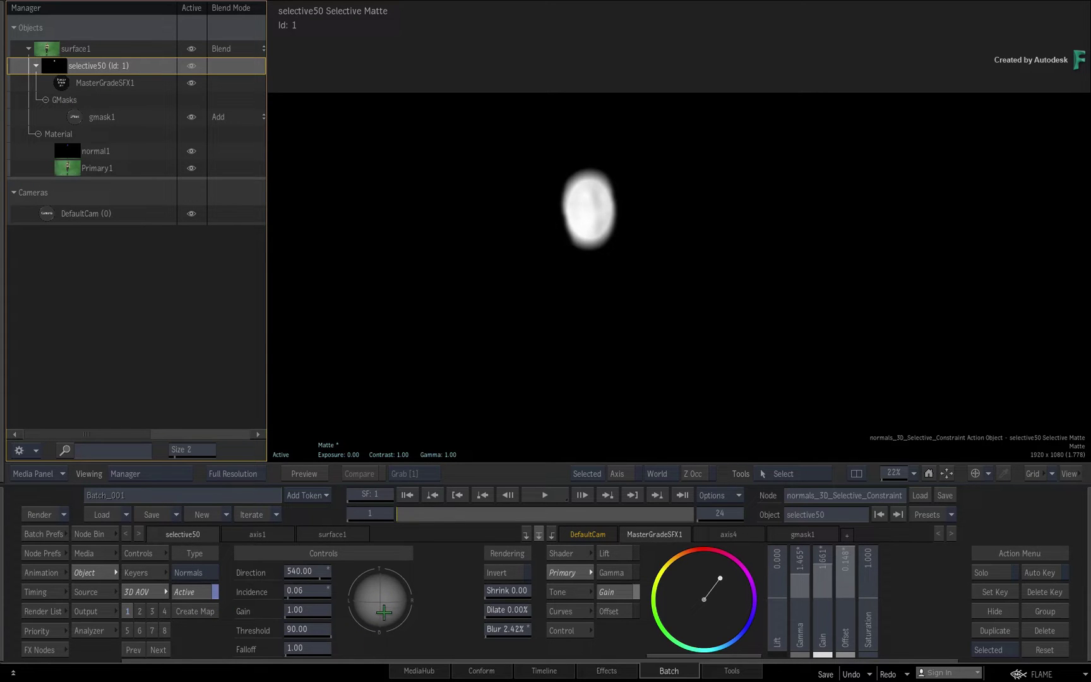
{"action": "mouse_move", "coordinate": [384, 612]}
{"action": "left_mouse_down"}
{"action": "mouse_move", "coordinate": [390, 648]}
{"action": "mouse_move", "coordinate": [399, 540]}
{"action": "mouse_move", "coordinate": [388, 577]}
{"action": "mouse_move", "coordinate": [371, 562]}
{"action": "left_mouse_up"}
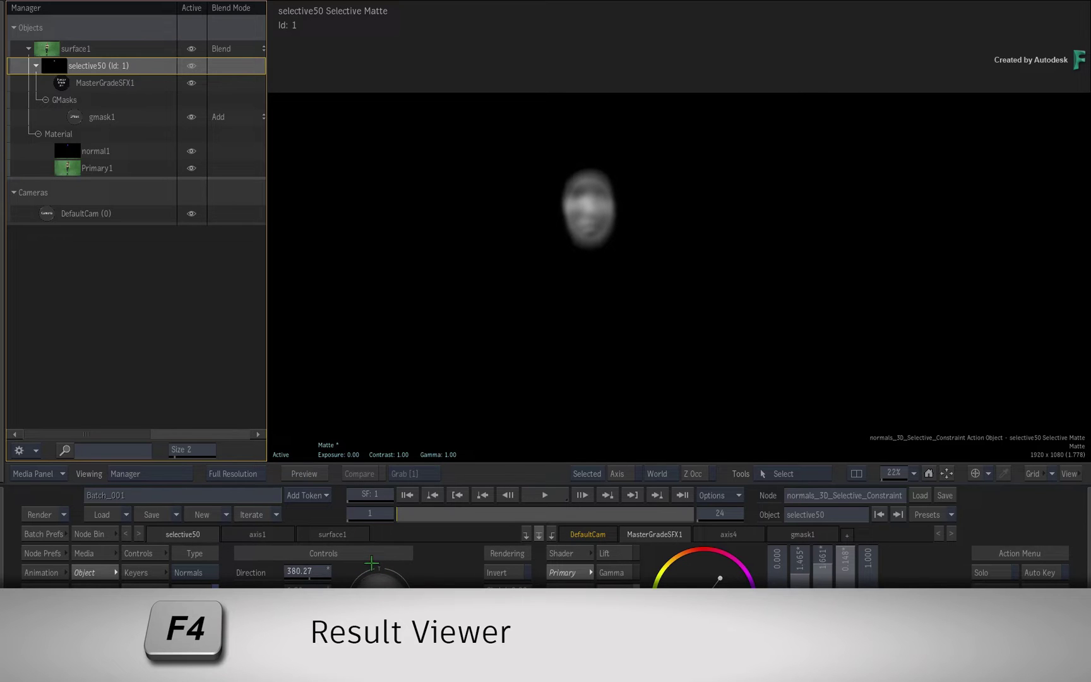
Step: On the composite, refine to Direction 689.01 and Incidence 0.74, and lower Offset to 0.042
{"action": "key", "text": "F4"}
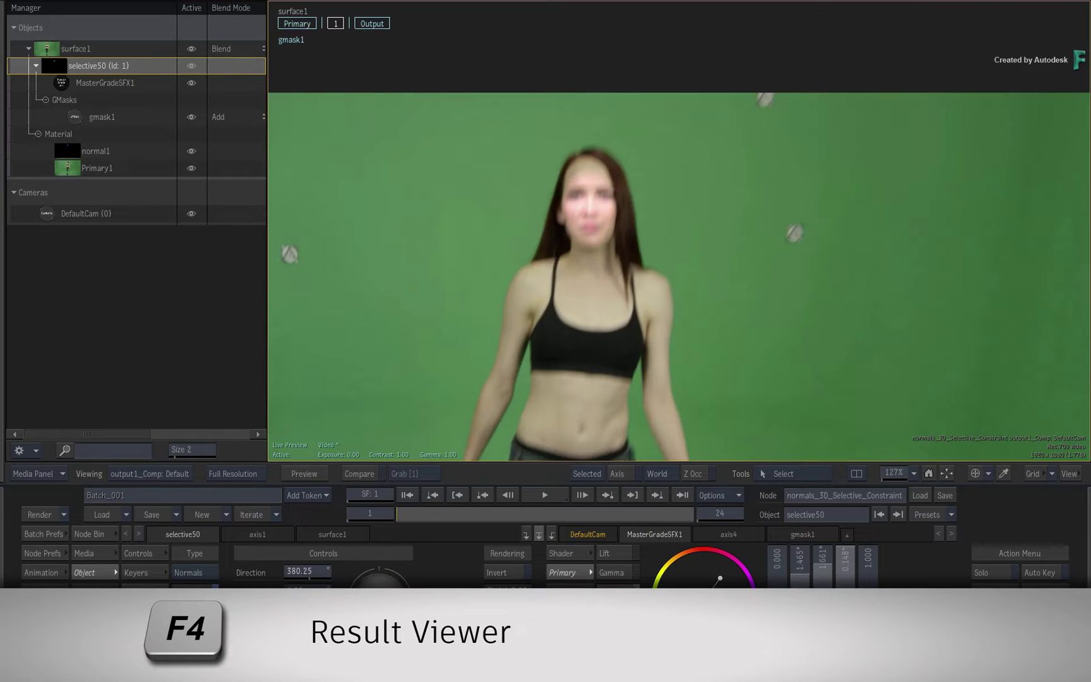
{"action": "mouse_move", "coordinate": [377, 596]}
{"action": "left_mouse_down"}
{"action": "mouse_move", "coordinate": [396, 629]}
{"action": "mouse_move", "coordinate": [381, 585]}
{"action": "mouse_move", "coordinate": [383, 594]}
{"action": "left_mouse_up"}
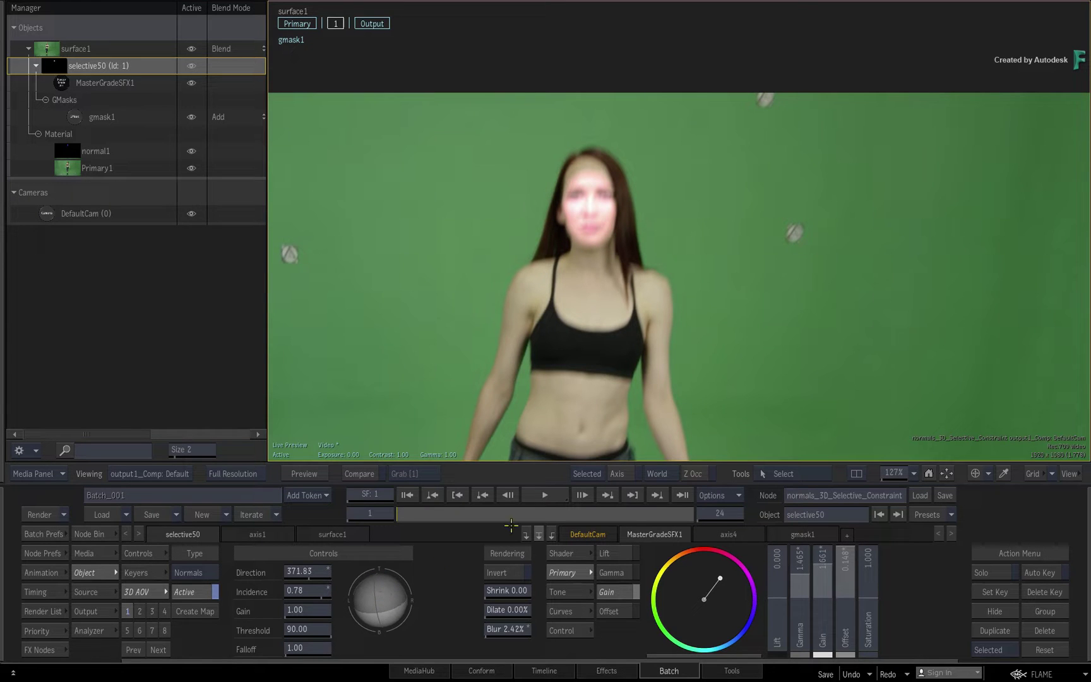
{"action": "left_click_drag", "start_coordinate": [415, 513], "coordinate": [435, 513]}
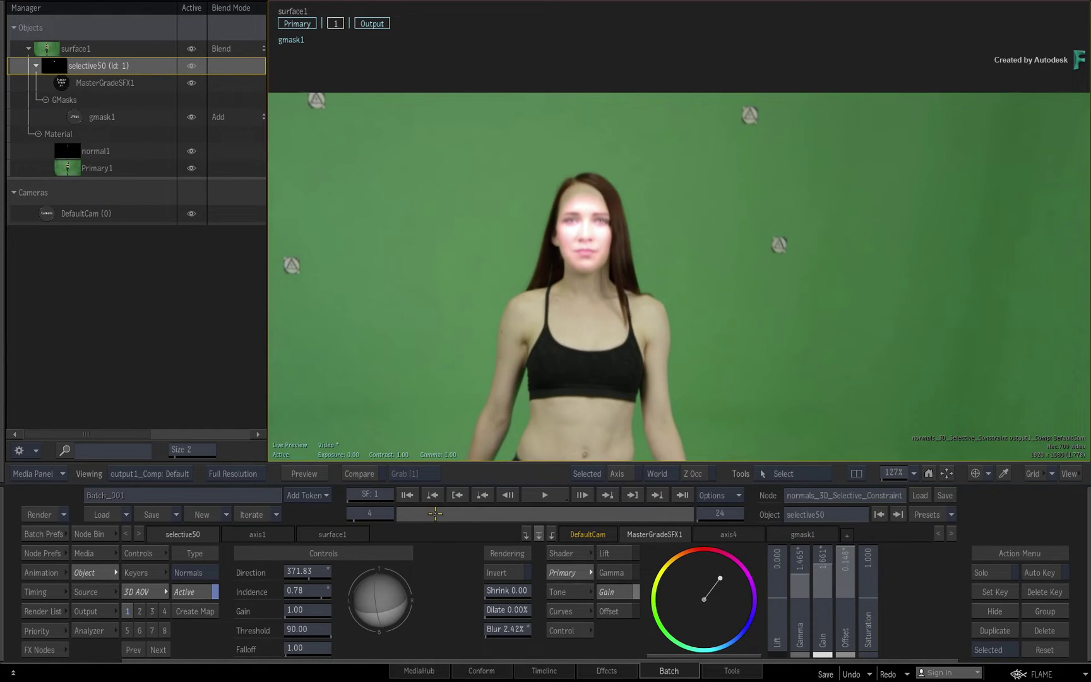
{"action": "mouse_move", "coordinate": [368, 597]}
{"action": "left_mouse_down"}
{"action": "mouse_move", "coordinate": [379, 609]}
{"action": "mouse_move", "coordinate": [395, 608]}
{"action": "mouse_move", "coordinate": [390, 597]}
{"action": "mouse_move", "coordinate": [407, 605]}
{"action": "mouse_move", "coordinate": [366, 587]}
{"action": "mouse_move", "coordinate": [391, 612]}
{"action": "mouse_move", "coordinate": [388, 588]}
{"action": "mouse_move", "coordinate": [391, 653]}
{"action": "mouse_move", "coordinate": [406, 635]}
{"action": "mouse_move", "coordinate": [395, 595]}
{"action": "mouse_move", "coordinate": [386, 603]}
{"action": "left_mouse_up"}
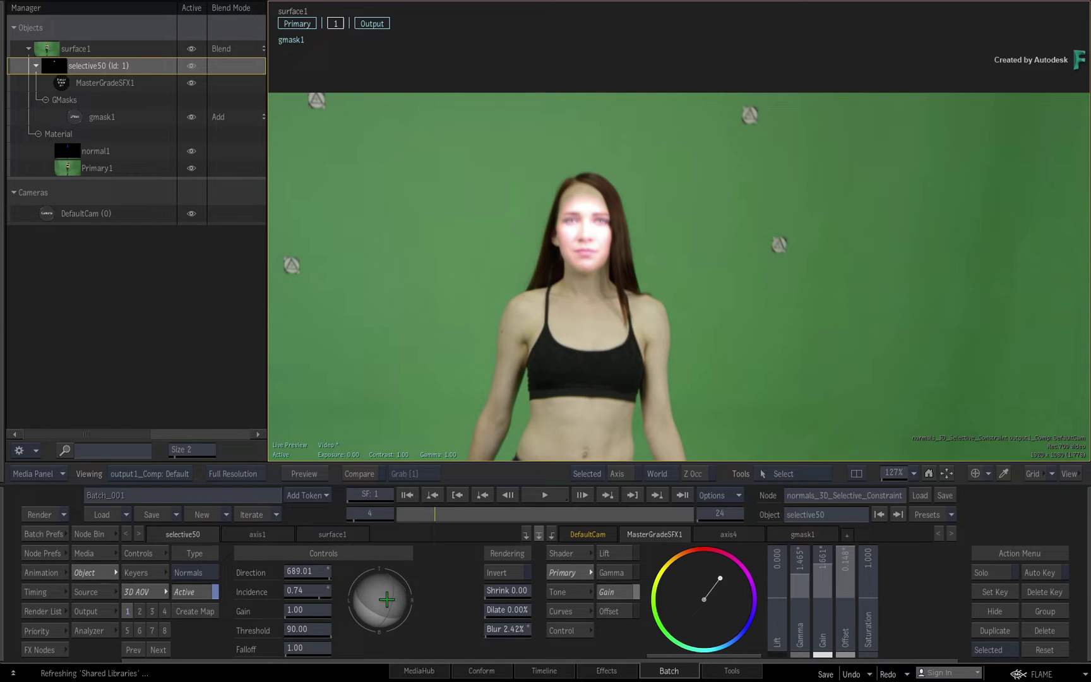
{"action": "left_click", "coordinate": [927, 472]}
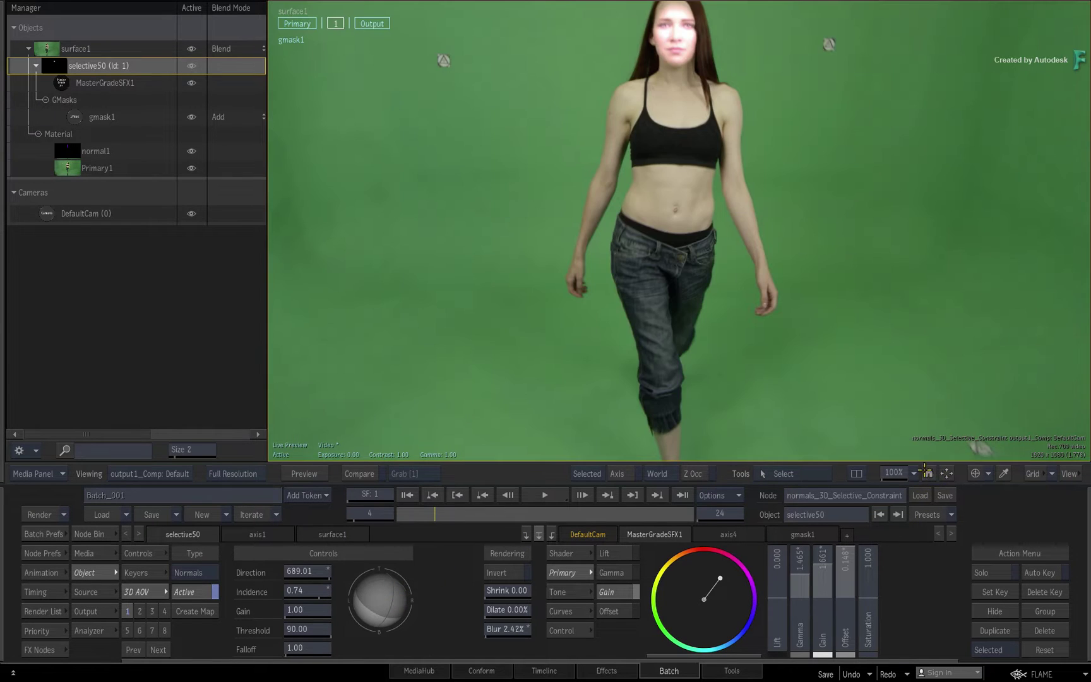
{"action": "scroll", "coordinate": [857, 334], "scroll_direction": "down", "scroll_amount": 2}
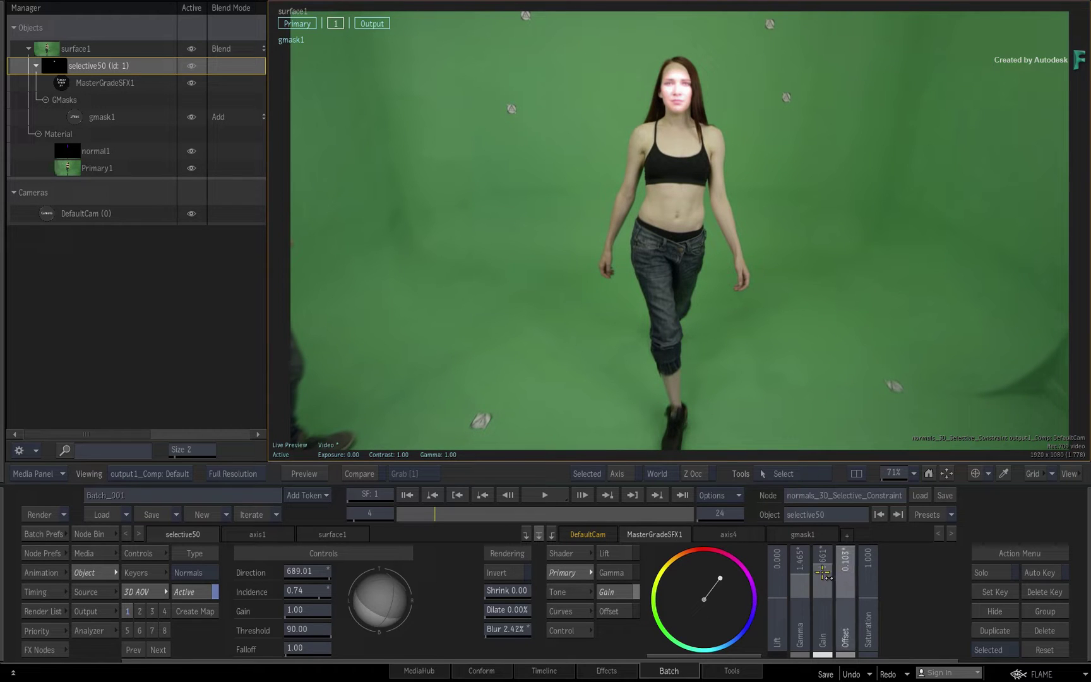
{"action": "left_click_drag", "start_coordinate": [823, 572], "coordinate": [781, 575]}
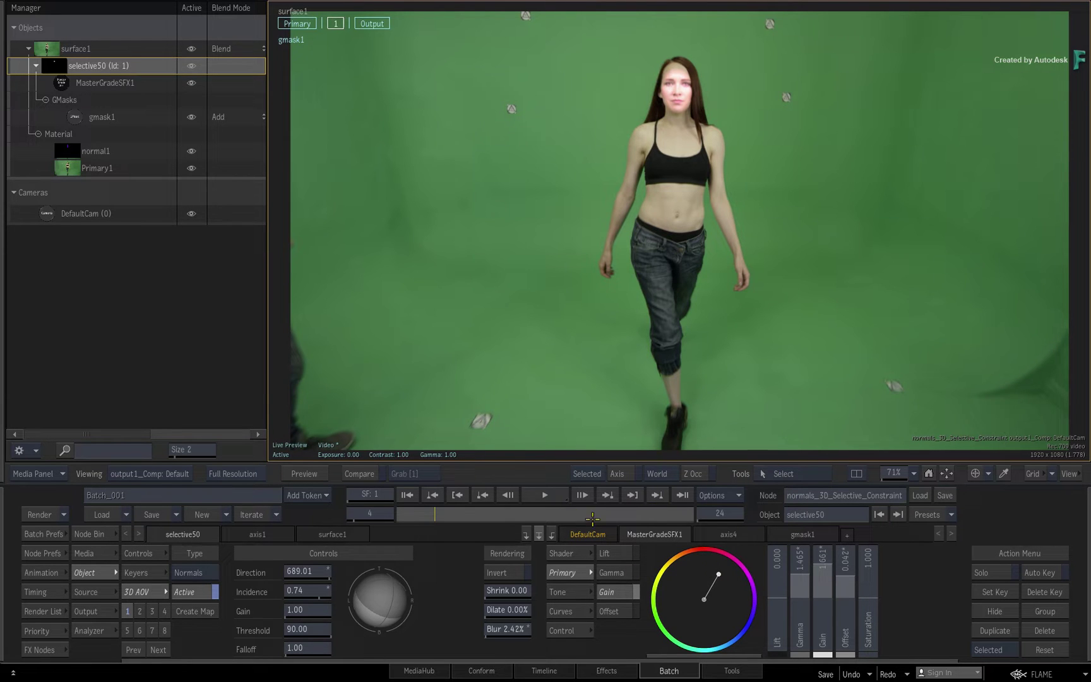
{"action": "left_click_drag", "start_coordinate": [448, 517], "coordinate": [550, 508]}
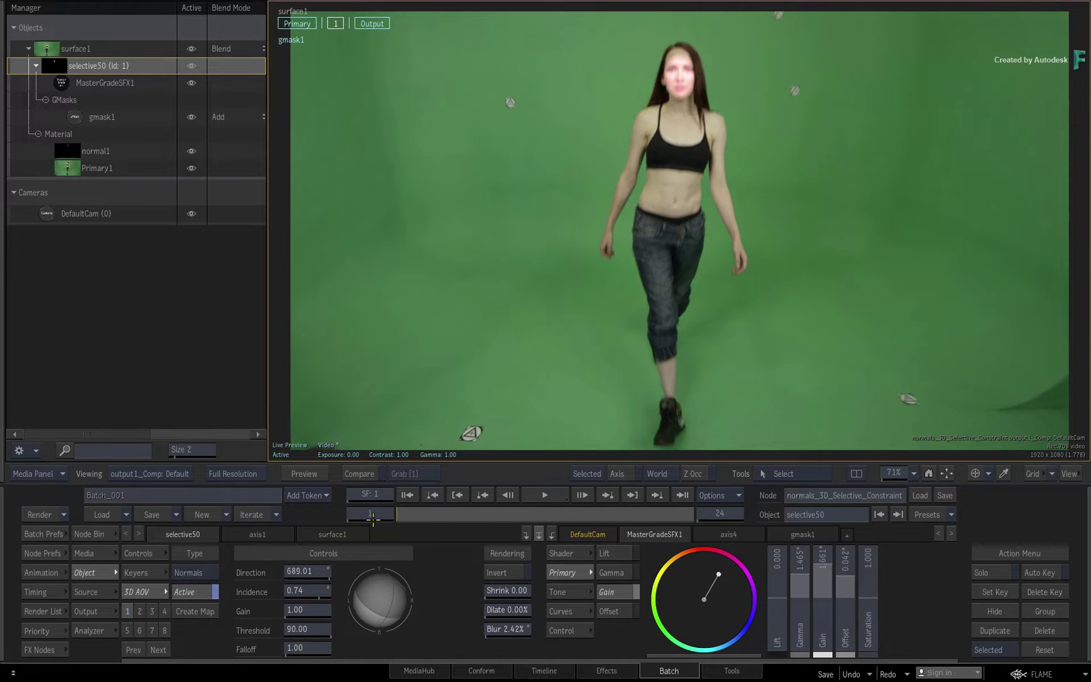
Step: Reposition the A020_C047_07291Y close-up clip node and review it through its frames
{"action": "mouse_move", "coordinate": [2, 559]}
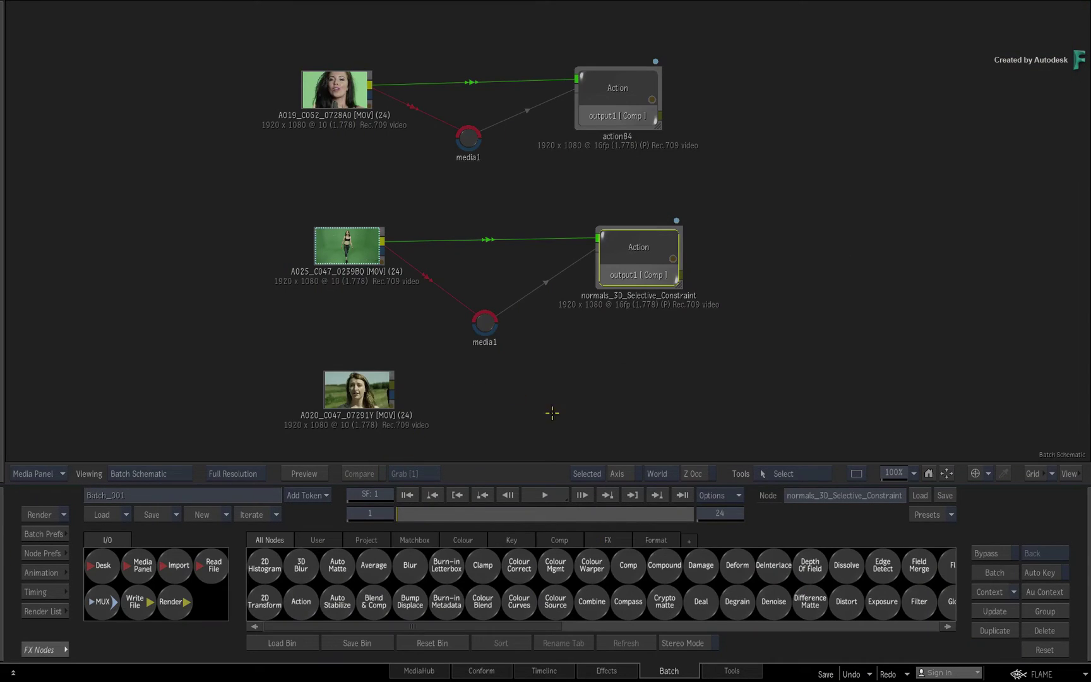
{"action": "left_click", "coordinate": [347, 395]}
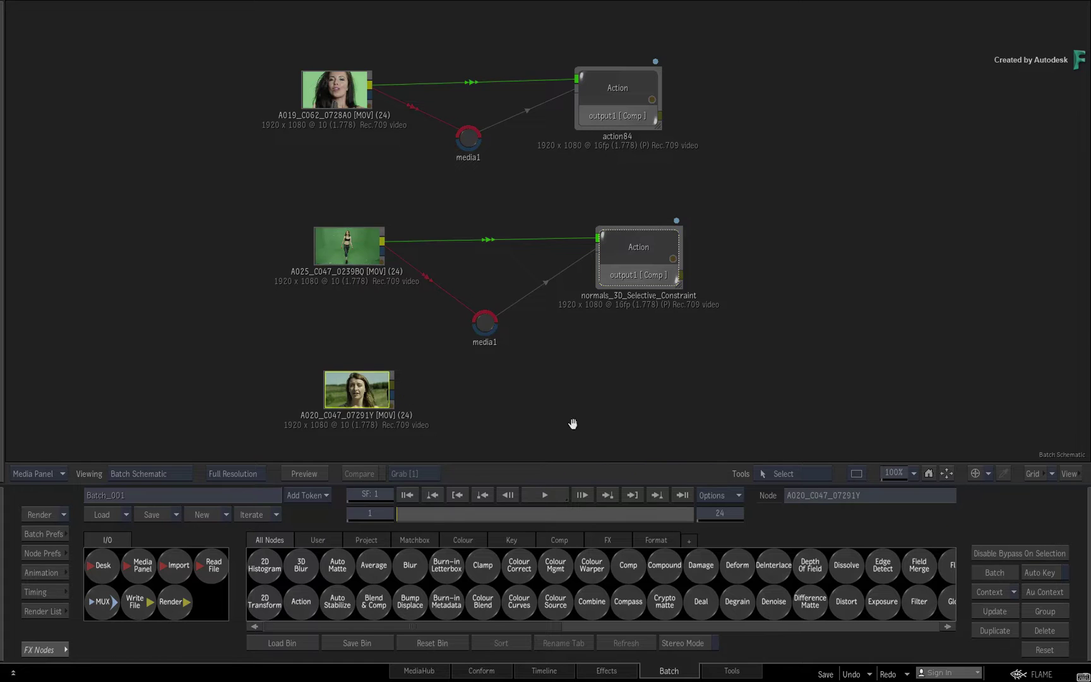
{"action": "left_click_drag", "start_coordinate": [573, 424], "coordinate": [576, 254]}
{"action": "left_click_drag", "start_coordinate": [365, 214], "coordinate": [367, 254]}
{"action": "key", "text": "F4"}
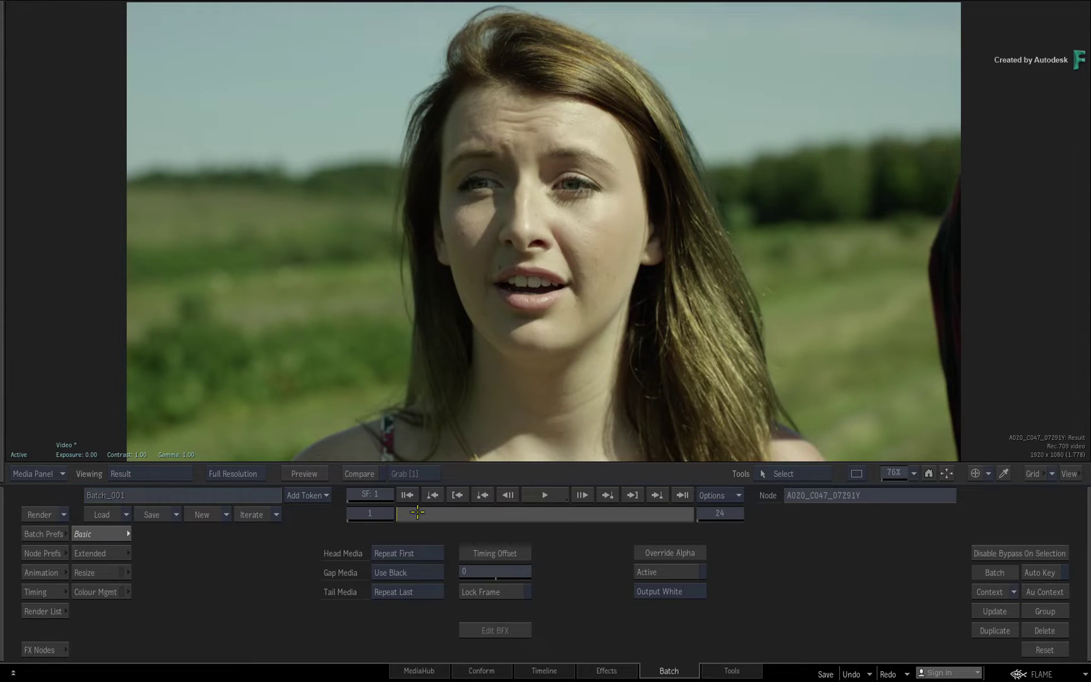
{"action": "left_click_drag", "start_coordinate": [417, 512], "coordinate": [304, 525]}
Step: Add an Action node, action86, fed from the close-up clip through media1
{"action": "mouse_move", "coordinate": [1, 564]}
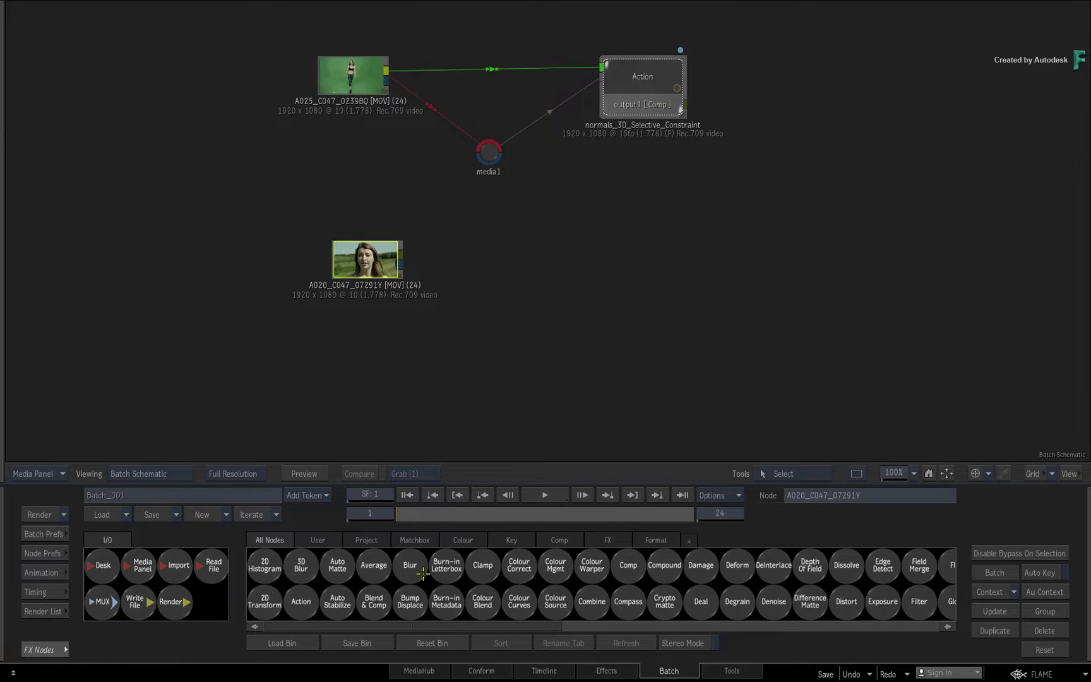
{"action": "left_click", "coordinate": [298, 602]}
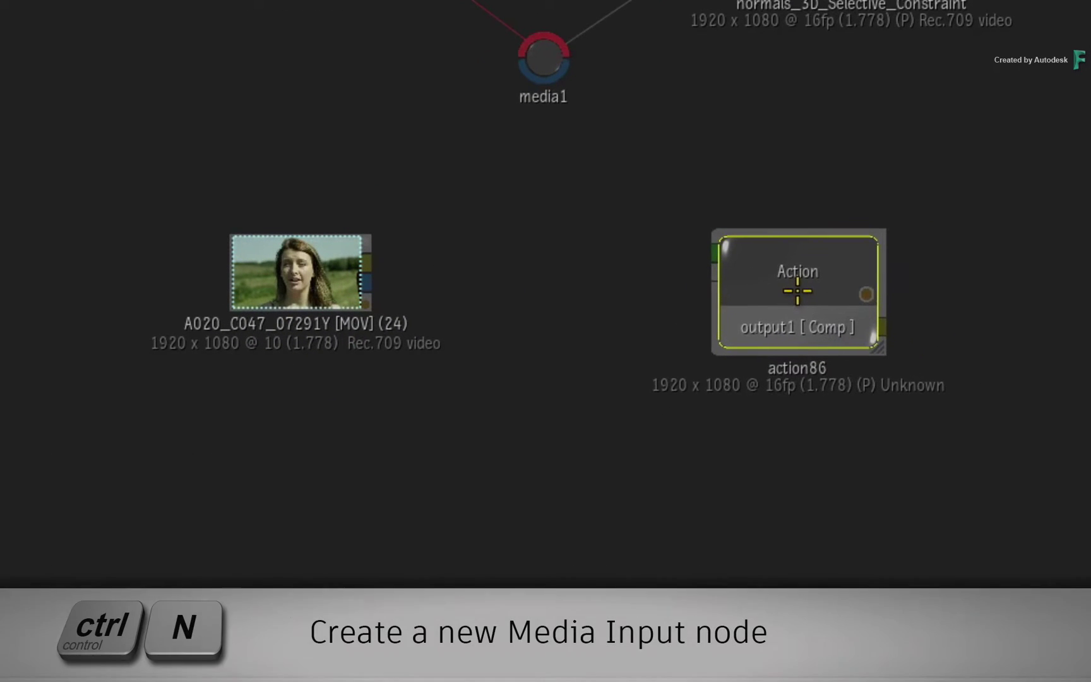
{"action": "left_click", "coordinate": [798, 291]}
{"action": "key", "text": "ctrl+n"}
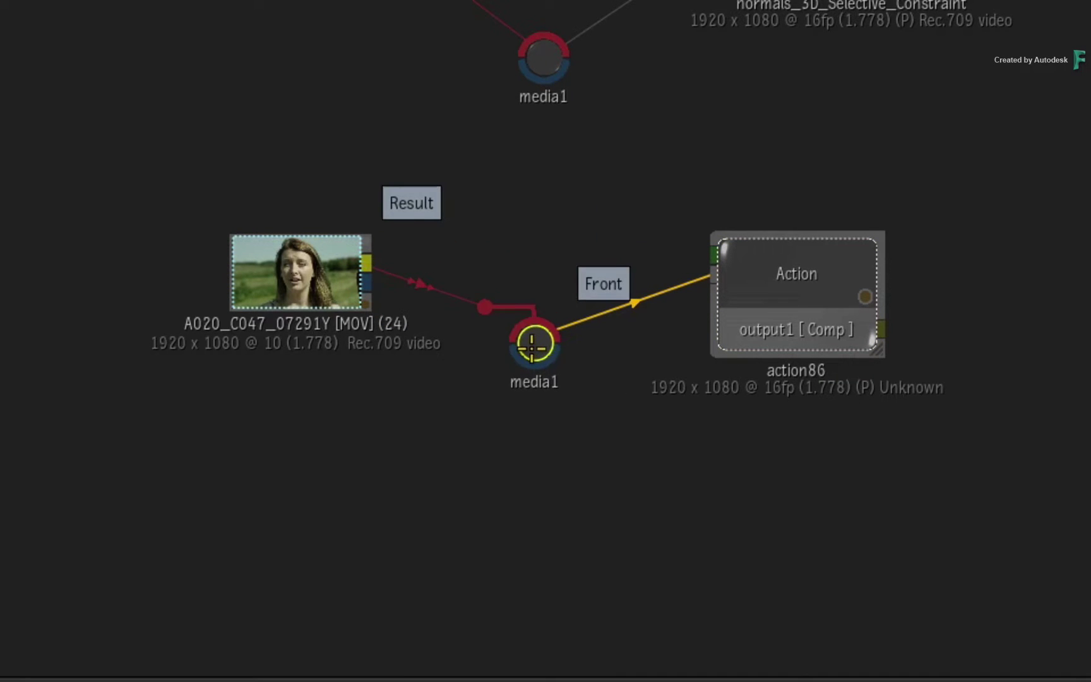
{"action": "left_click", "coordinate": [539, 345]}
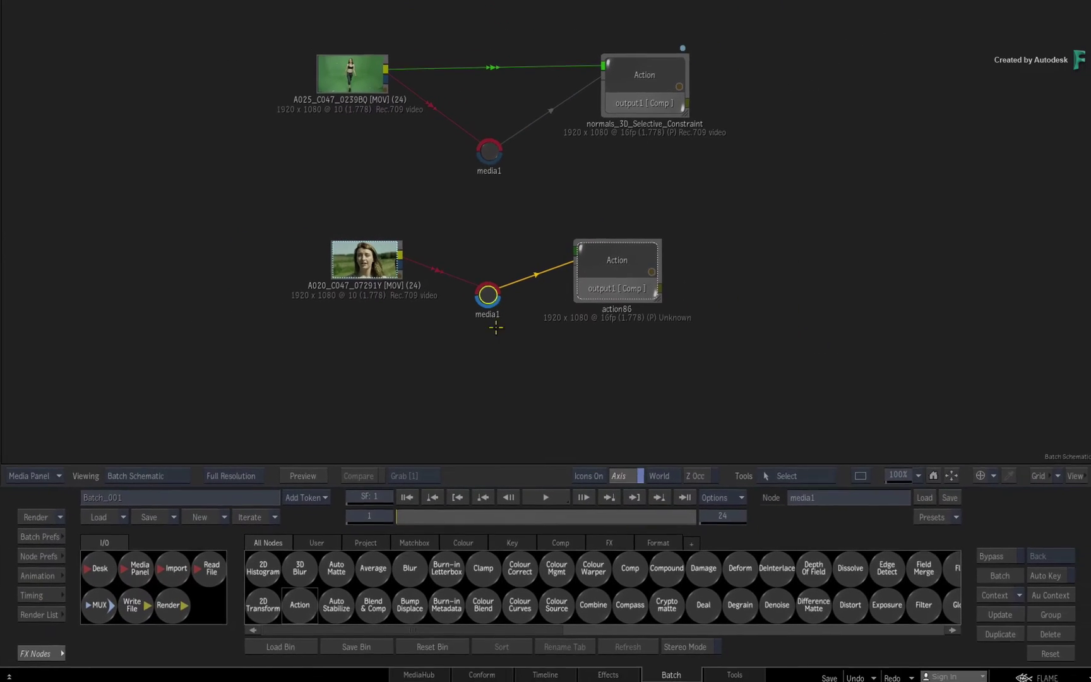
Step: In action86, add a normal1 Normal Map to surface1 and check its face normals across frames
{"action": "double_click", "coordinate": [625, 258]}
{"action": "key", "text": "alt+2"}
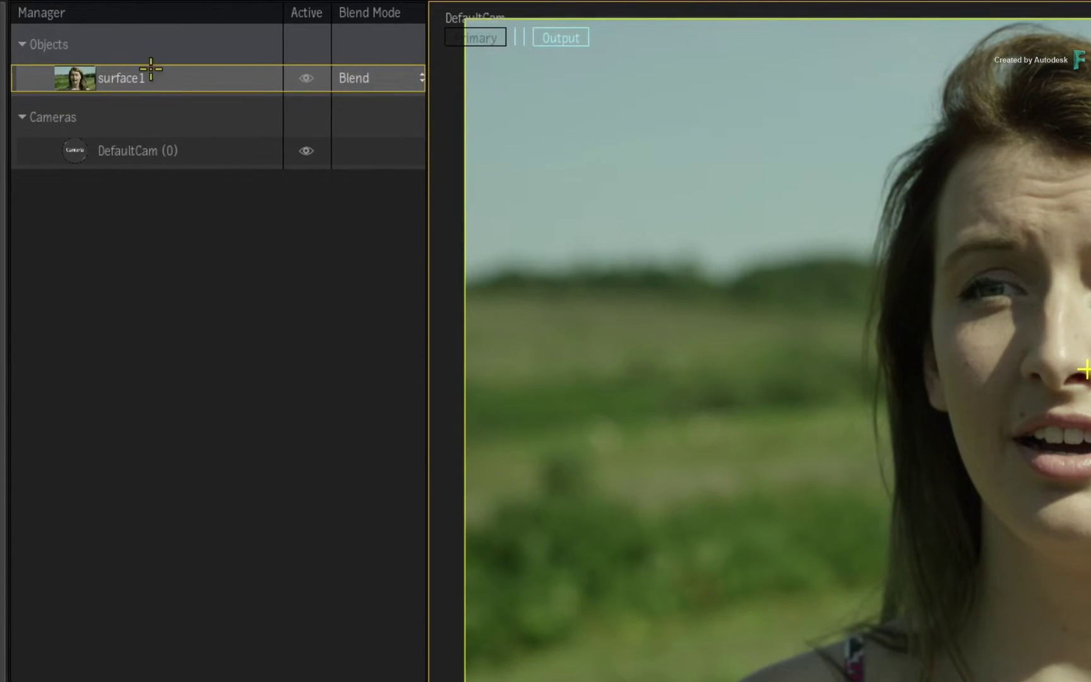
{"action": "right_click", "coordinate": [67, 79]}
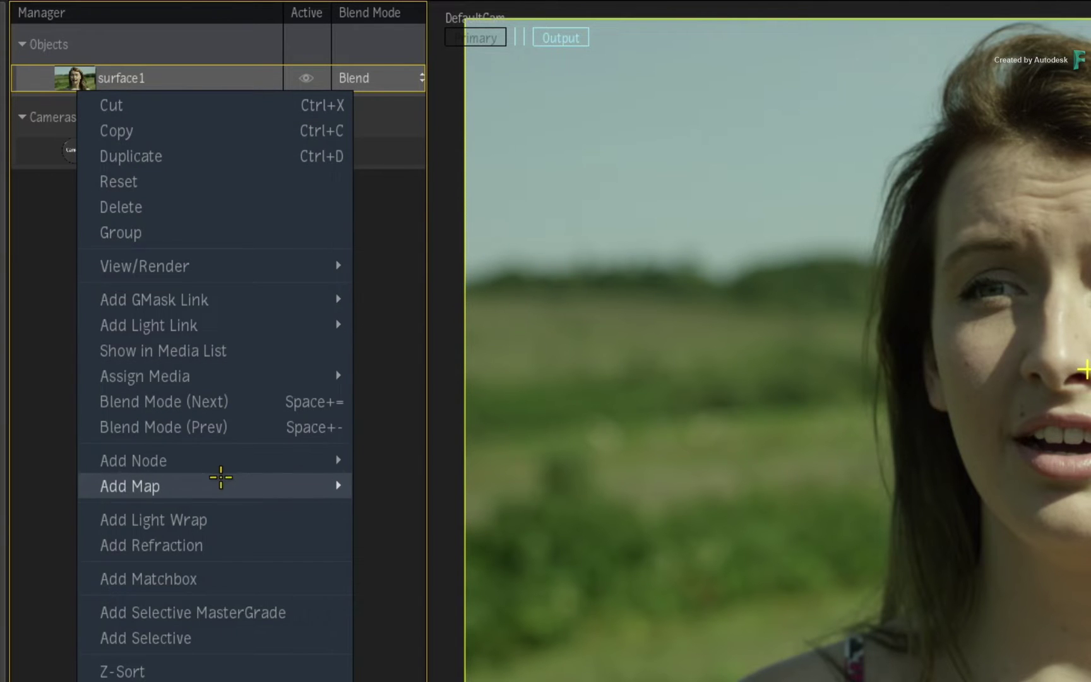
{"action": "mouse_move", "coordinate": [224, 478]}
{"action": "left_click", "coordinate": [486, 611]}
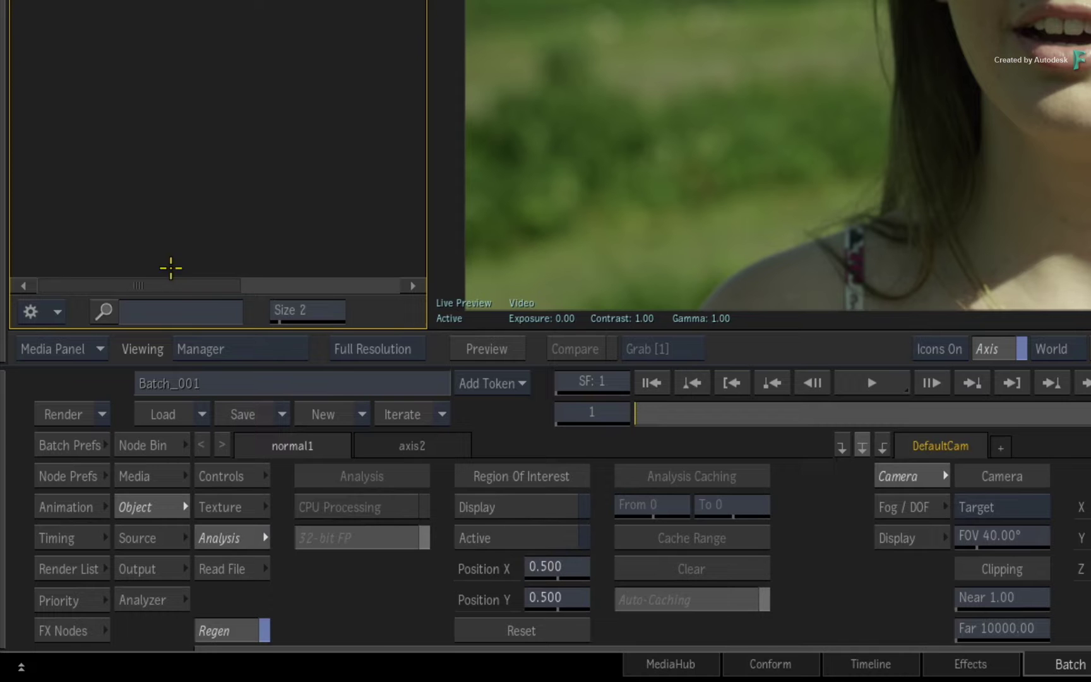
{"action": "left_click", "coordinate": [229, 485]}
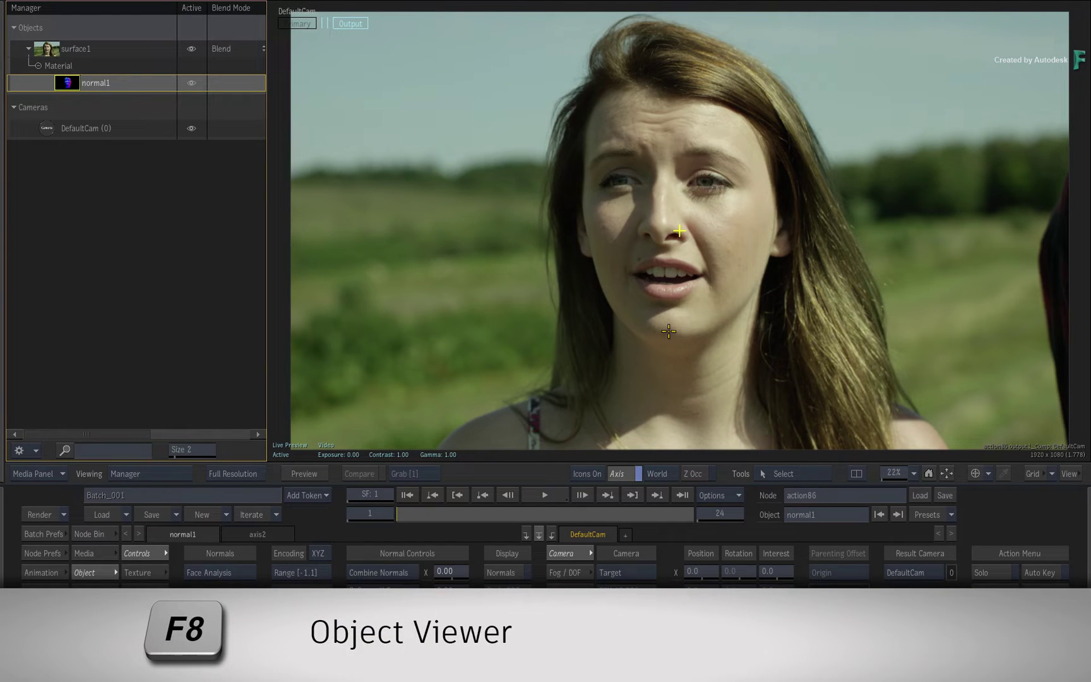
{"action": "key", "text": "F8"}
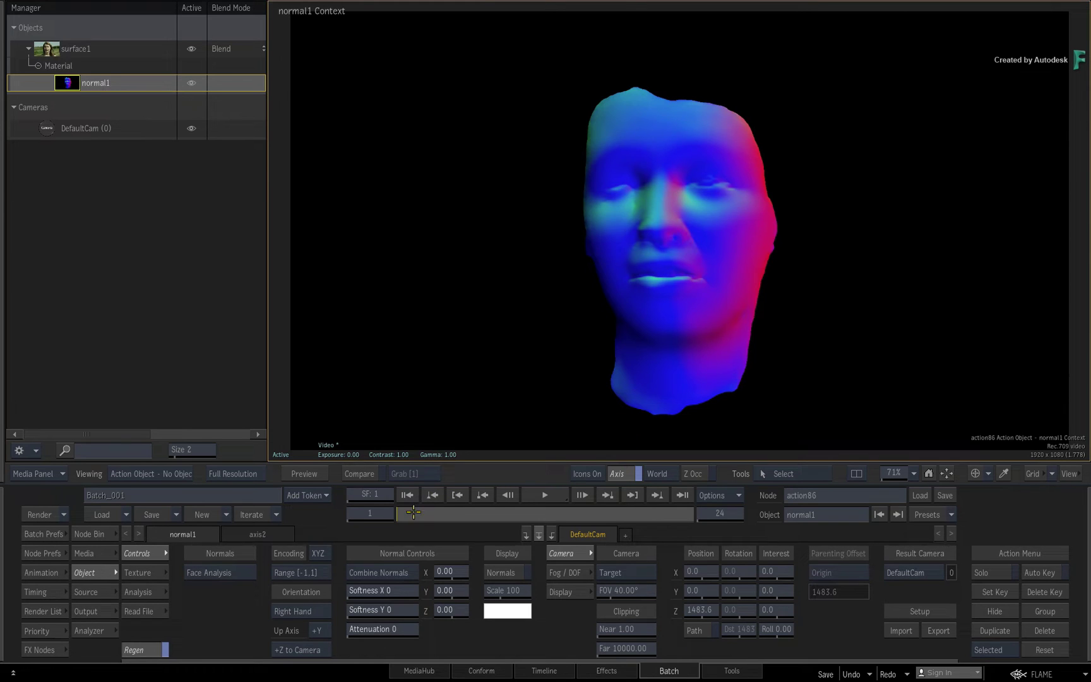
{"action": "left_click_drag", "start_coordinate": [413, 513], "coordinate": [364, 500]}
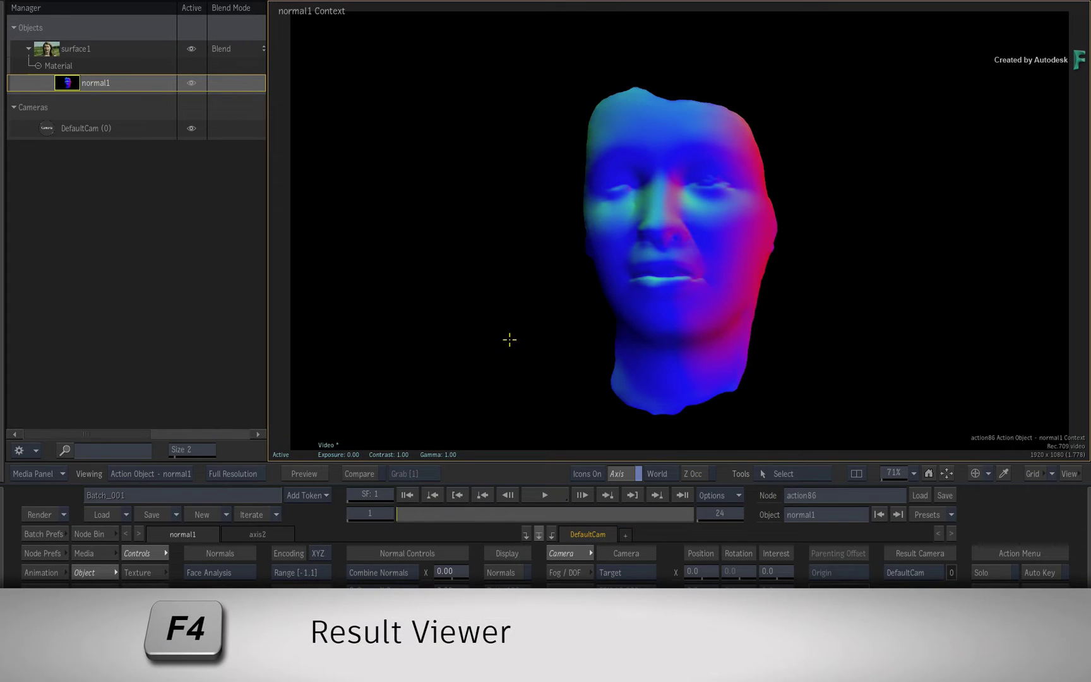
{"action": "key", "text": "F4"}
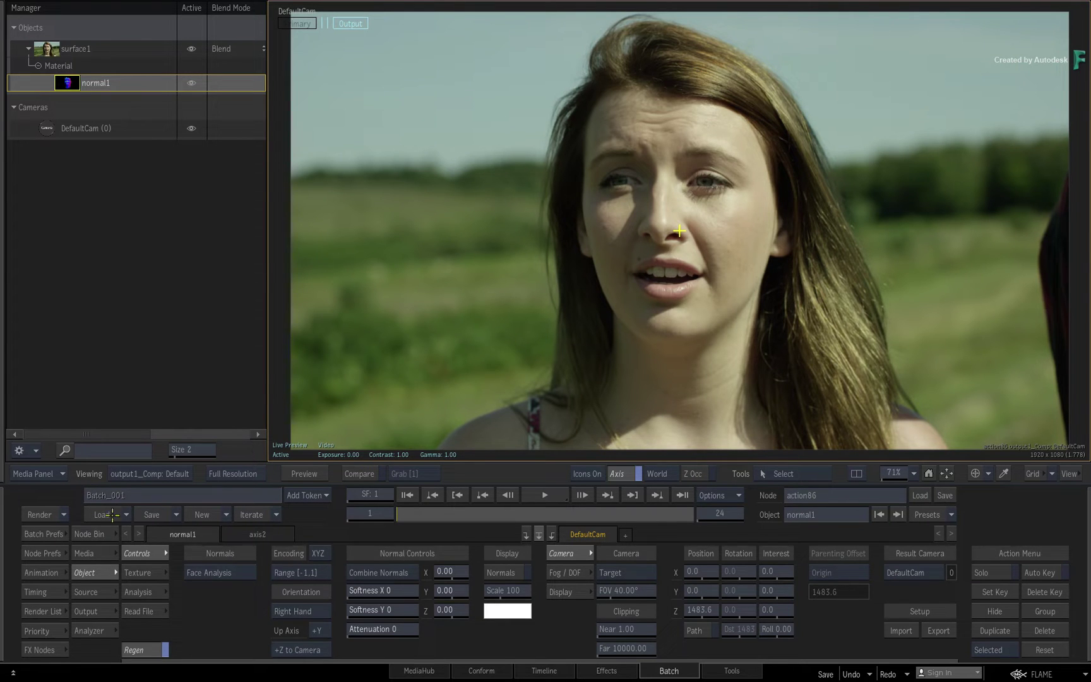
Step: Add a light, light1, to the action86 scene from the node bin
{"action": "left_click", "coordinate": [95, 533]}
{"action": "key", "text": "l"}
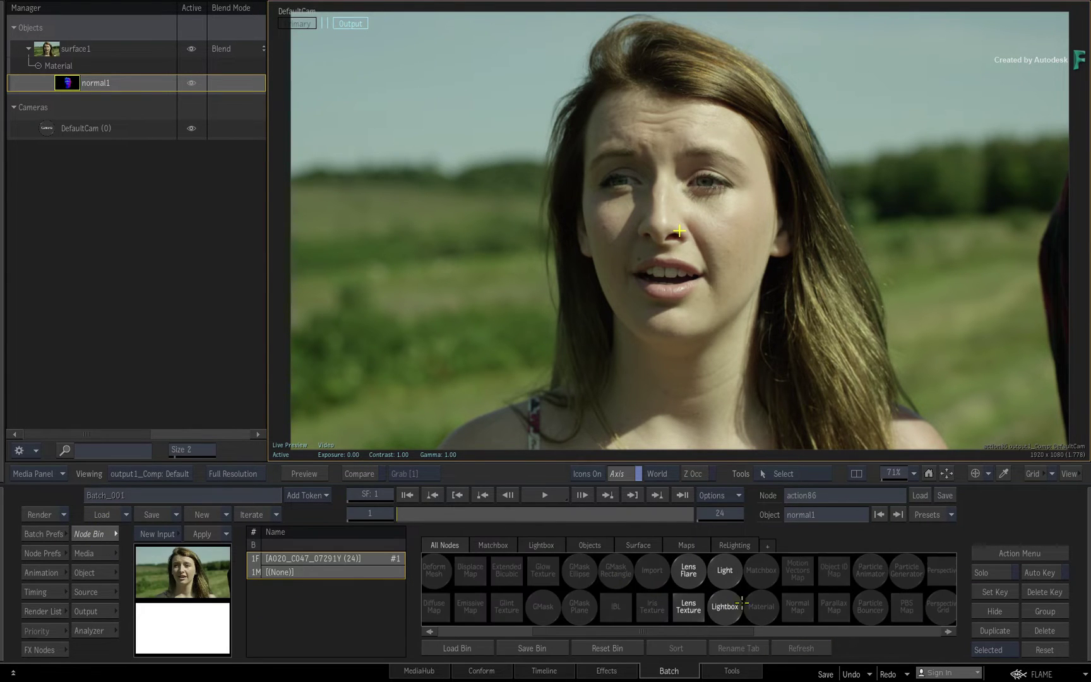
{"action": "left_click_drag", "start_coordinate": [728, 573], "coordinate": [398, 60]}
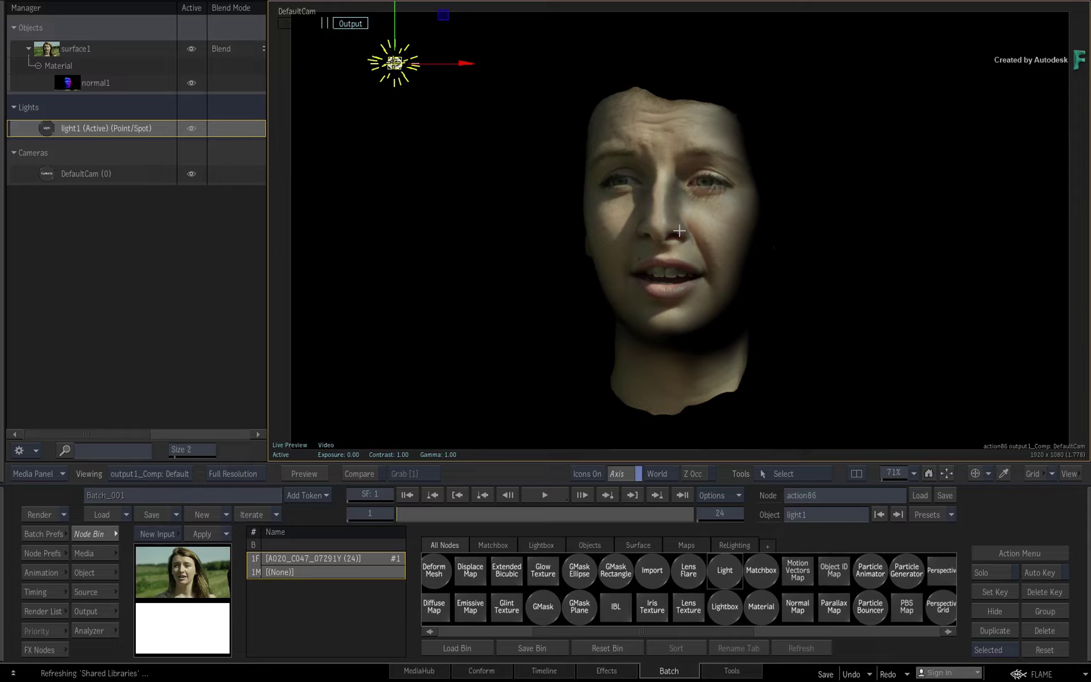
{"action": "left_click_drag", "start_coordinate": [394, 63], "coordinate": [366, 95]}
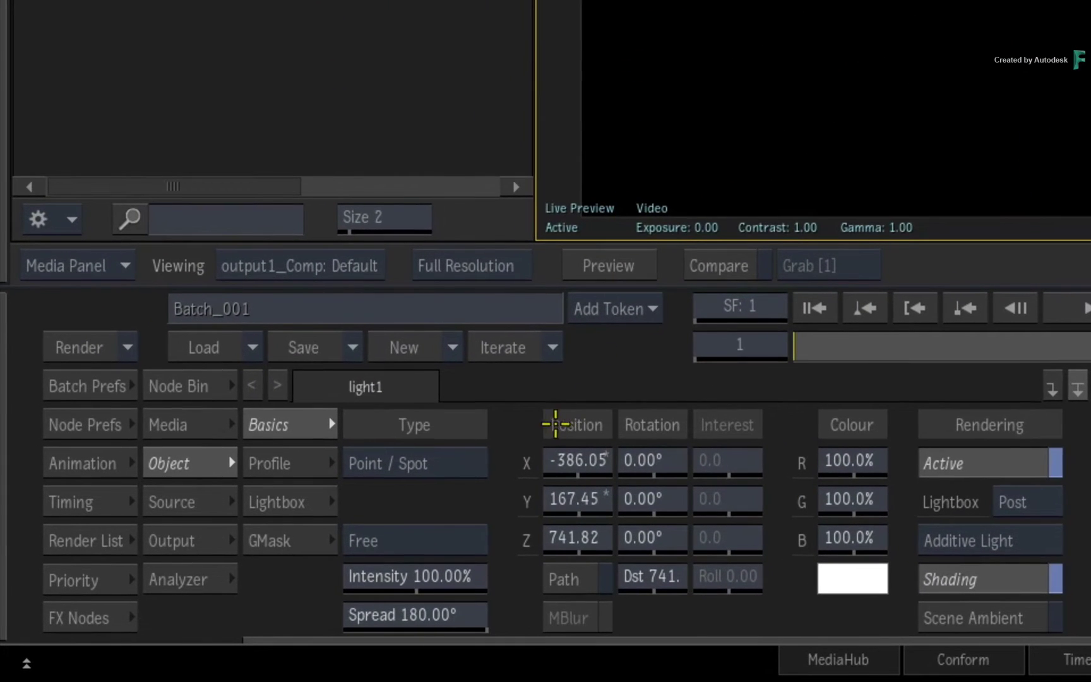
Step: Make light1 Ambient with Shade 0% and move it to X -374.14, Y 195.48, Z 1639.82
{"action": "left_click", "coordinate": [467, 463]}
{"action": "left_click", "coordinate": [470, 398]}
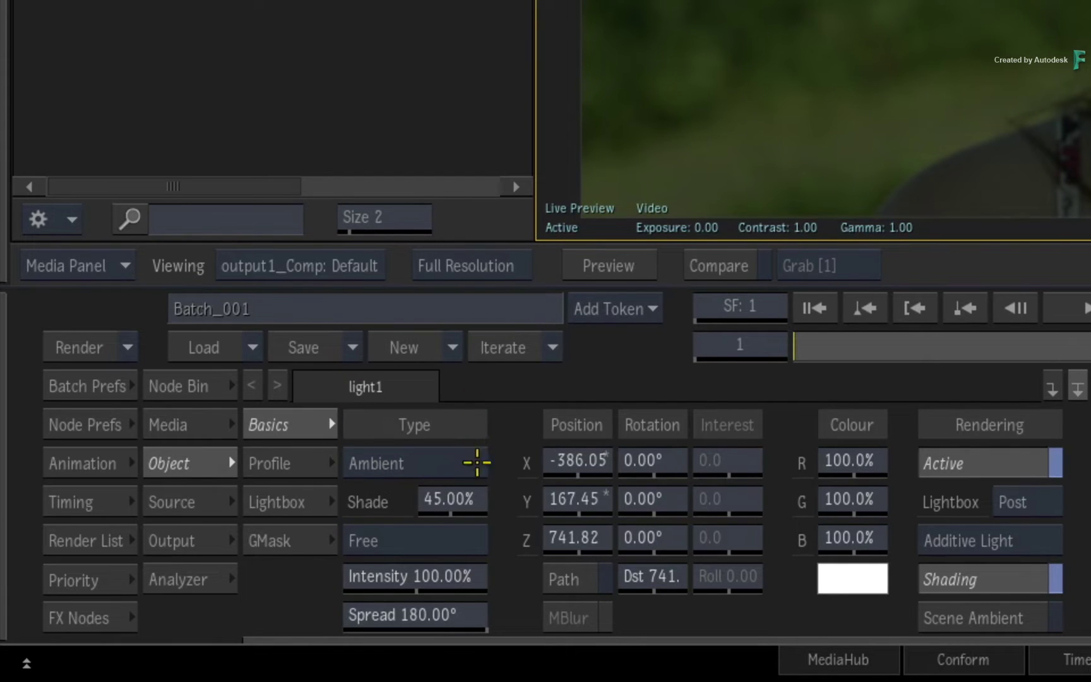
{"action": "left_click_drag", "start_coordinate": [472, 496], "coordinate": [407, 487]}
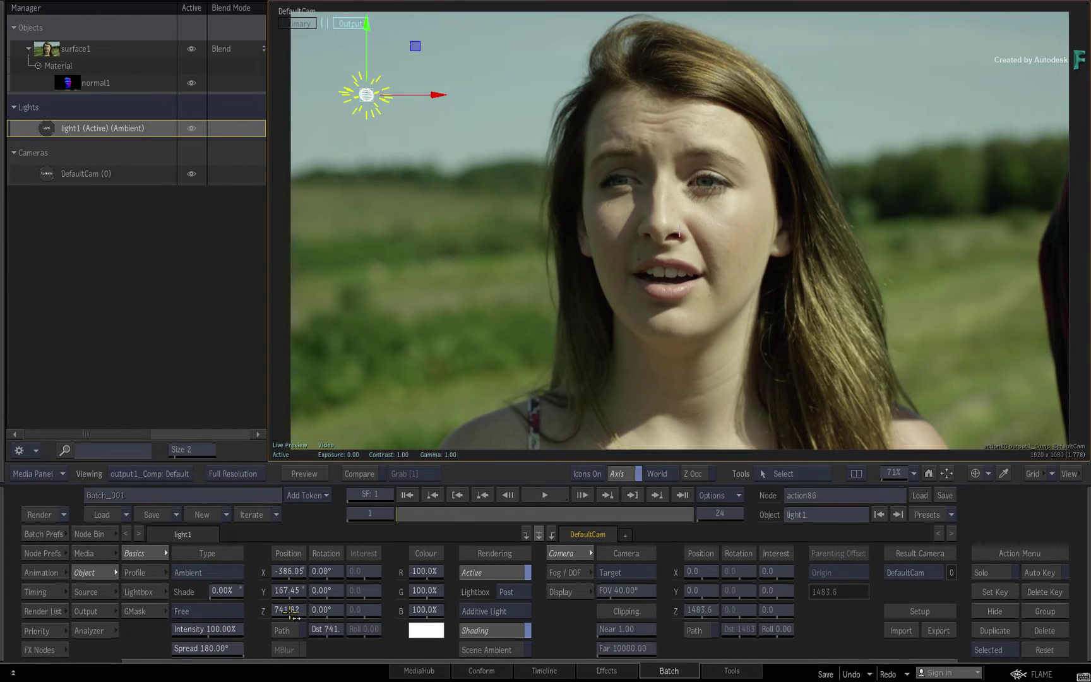
{"action": "mouse_move", "coordinate": [369, 95]}
{"action": "left_mouse_down"}
{"action": "mouse_move", "coordinate": [974, 183]}
{"action": "mouse_move", "coordinate": [688, 190]}
{"action": "mouse_move", "coordinate": [441, 260]}
{"action": "mouse_move", "coordinate": [373, 74]}
{"action": "left_mouse_up"}
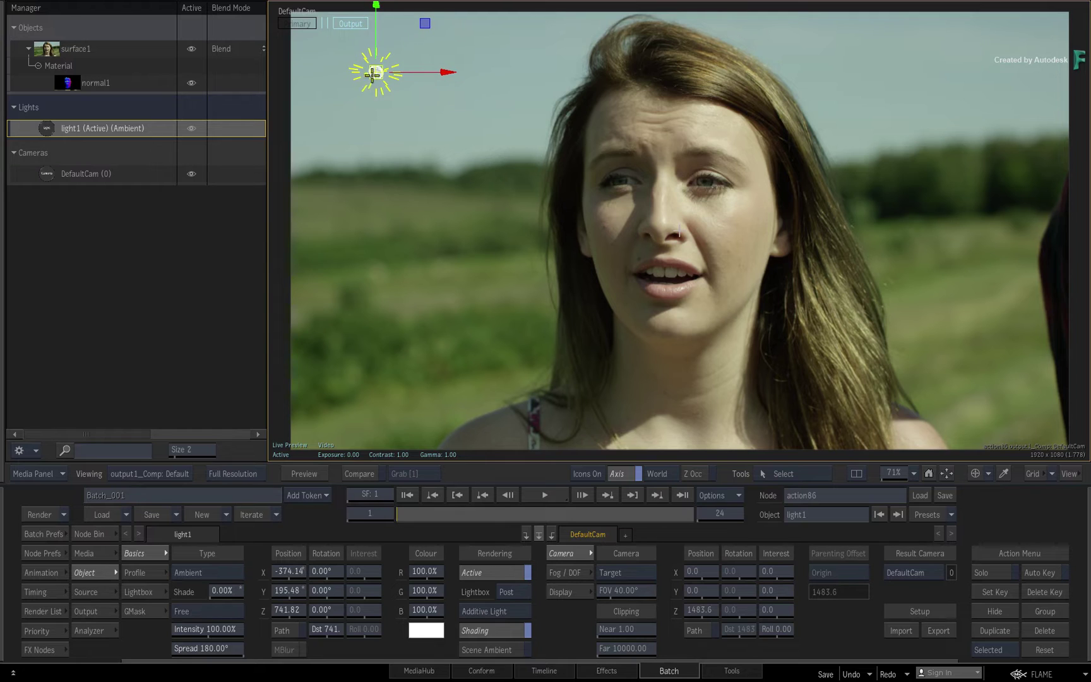
{"action": "left_click_drag", "start_coordinate": [289, 612], "coordinate": [327, 605]}
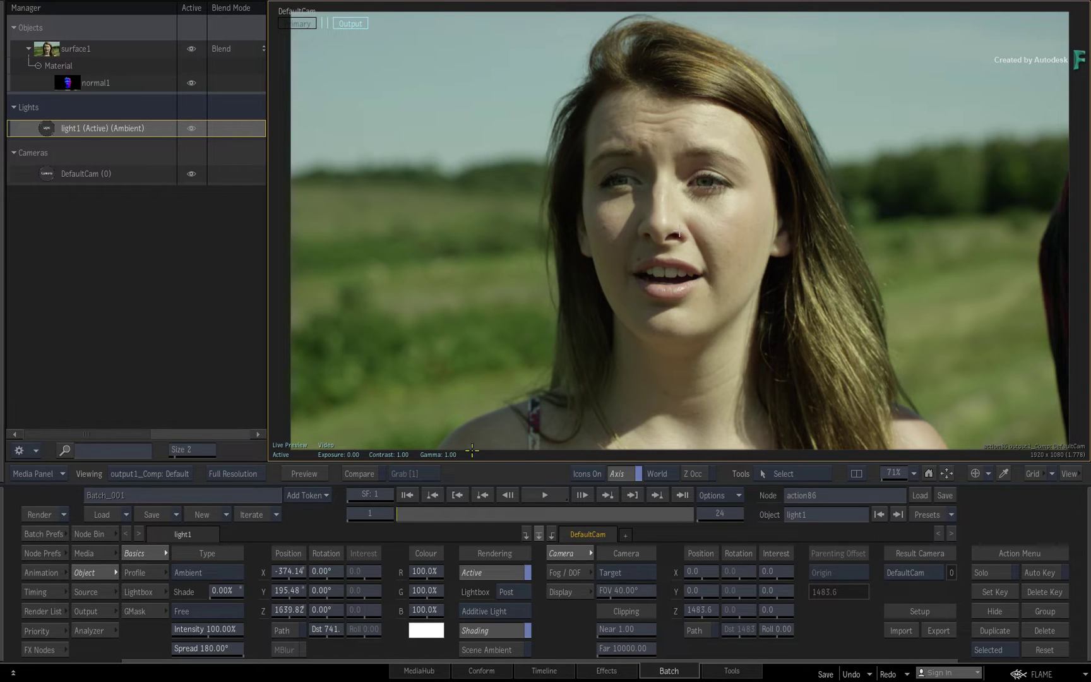
Step: Add a Point/Spot light, light2, and position it left of the close-up face
{"action": "left_click", "coordinate": [105, 534]}
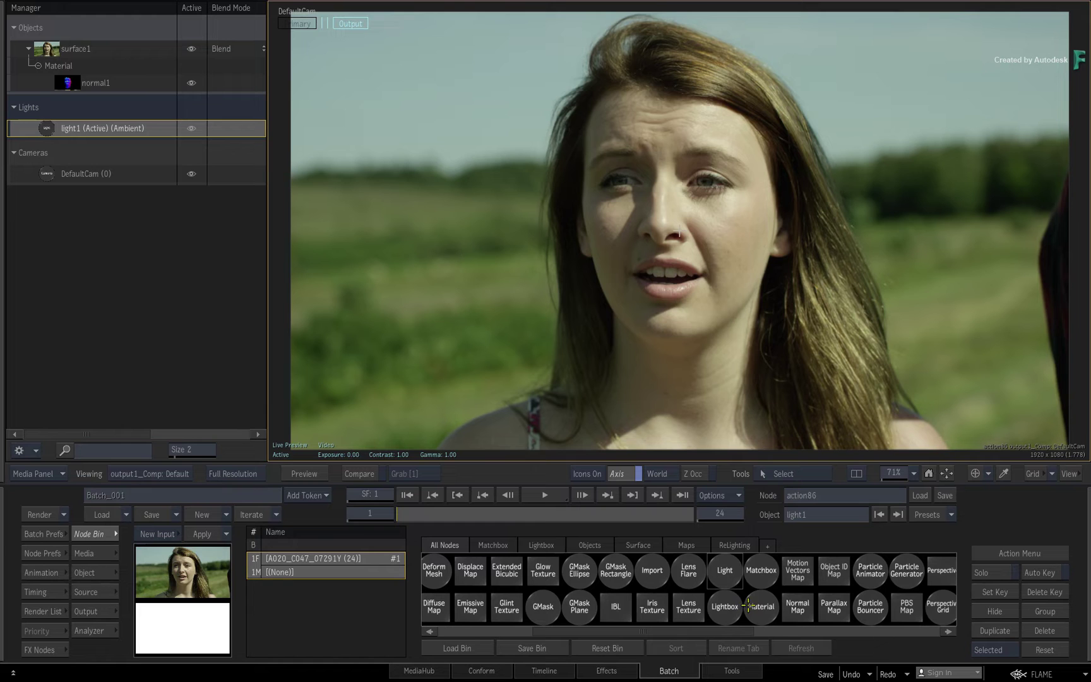
{"action": "mouse_move", "coordinate": [679, 231]}
{"action": "left_mouse_down"}
{"action": "mouse_move", "coordinate": [640, 177]}
{"action": "mouse_move", "coordinate": [356, 238]}
{"action": "mouse_move", "coordinate": [444, 371]}
{"action": "mouse_move", "coordinate": [362, 369]}
{"action": "mouse_move", "coordinate": [1000, 334]}
{"action": "mouse_move", "coordinate": [319, 361]}
{"action": "mouse_move", "coordinate": [964, 332]}
{"action": "mouse_move", "coordinate": [506, 335]}
{"action": "mouse_move", "coordinate": [395, 324]}
{"action": "mouse_move", "coordinate": [426, 310]}
{"action": "mouse_move", "coordinate": [416, 307]}
{"action": "mouse_move", "coordinate": [502, 289]}
{"action": "mouse_move", "coordinate": [415, 298]}
{"action": "left_mouse_up"}
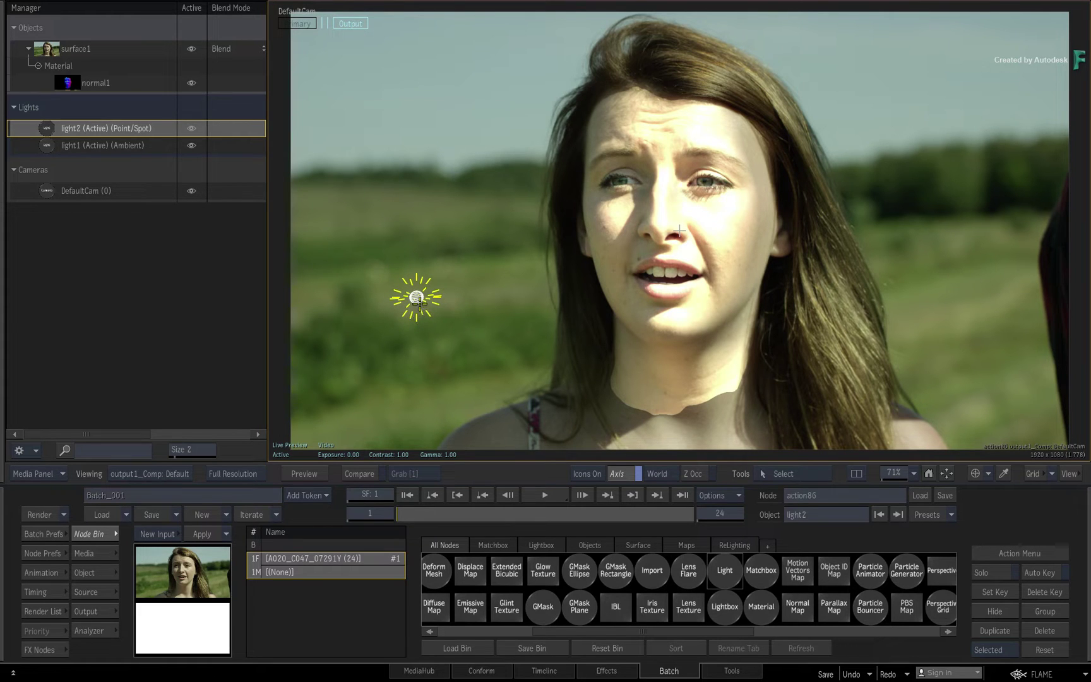
{"action": "mouse_move", "coordinate": [418, 302]}
{"action": "left_mouse_down"}
{"action": "mouse_move", "coordinate": [869, 302]}
{"action": "mouse_move", "coordinate": [558, 317]}
{"action": "mouse_move", "coordinate": [444, 309]}
{"action": "mouse_move", "coordinate": [425, 276]}
{"action": "mouse_move", "coordinate": [411, 288]}
{"action": "mouse_move", "coordinate": [527, 288]}
{"action": "mouse_move", "coordinate": [477, 281]}
{"action": "mouse_move", "coordinate": [463, 317]}
{"action": "mouse_move", "coordinate": [473, 312]}
{"action": "left_mouse_up"}
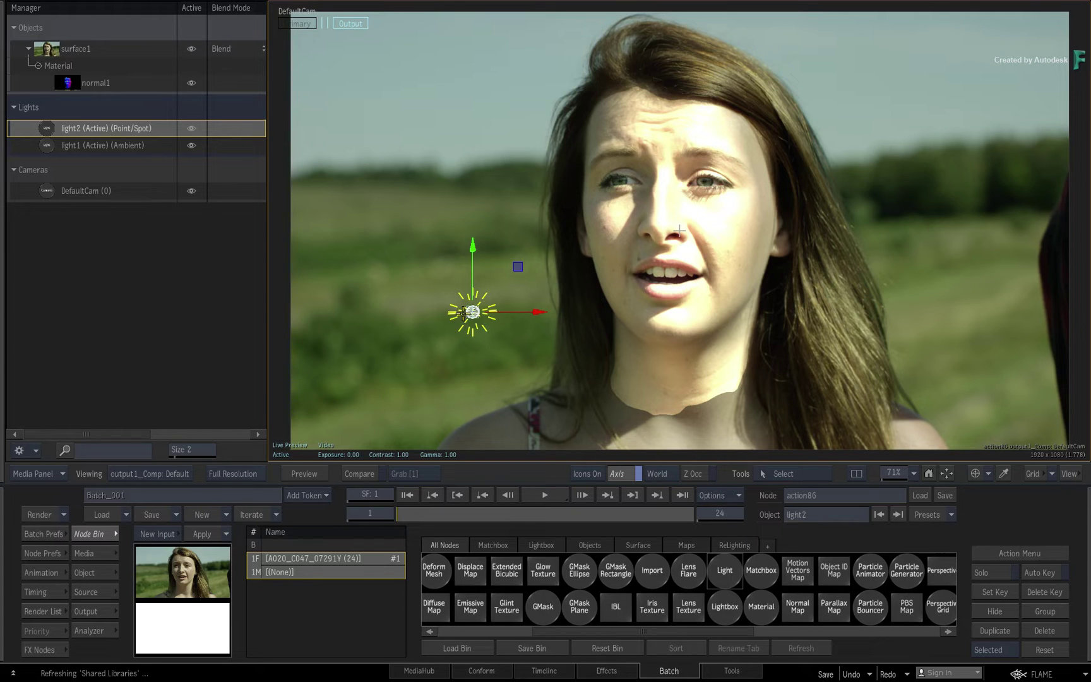
{"action": "mouse_move", "coordinate": [470, 314]}
{"action": "left_mouse_down"}
{"action": "mouse_move", "coordinate": [472, 218]}
{"action": "mouse_move", "coordinate": [459, 311]}
{"action": "mouse_move", "coordinate": [442, 325]}
{"action": "mouse_move", "coordinate": [477, 312]}
{"action": "mouse_move", "coordinate": [413, 323]}
{"action": "left_mouse_up"}
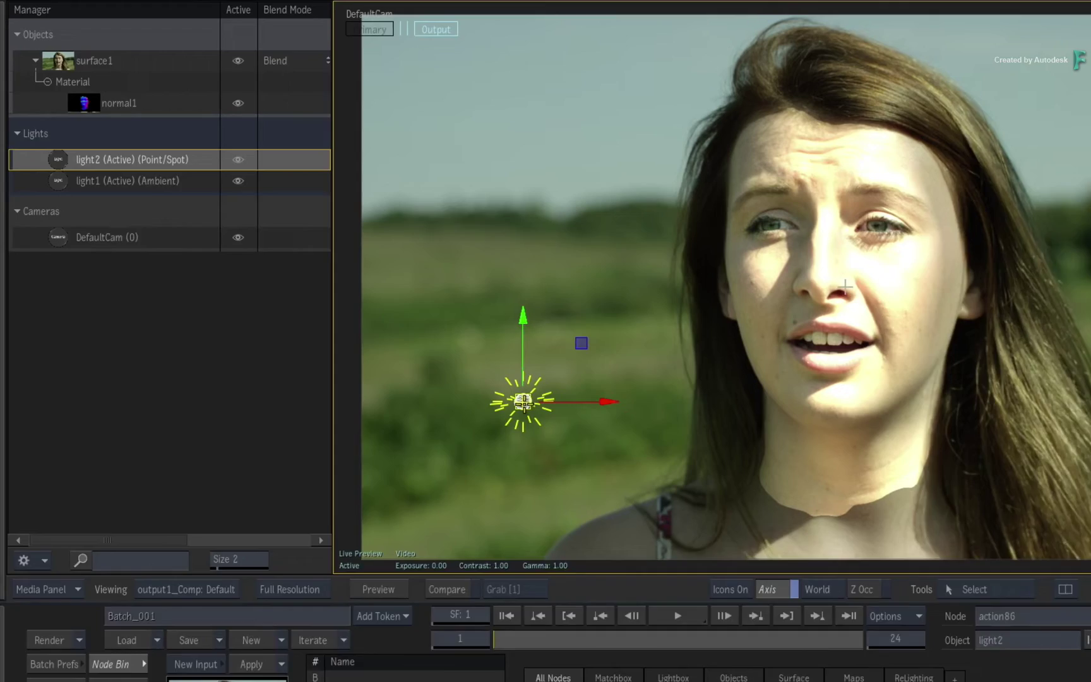
Step: Add a zdepth1 Z-Depth map to surface1 generated by Face Analysis and check the depth view
{"action": "left_click", "coordinate": [73, 77]}
{"action": "right_click", "coordinate": [78, 79]}
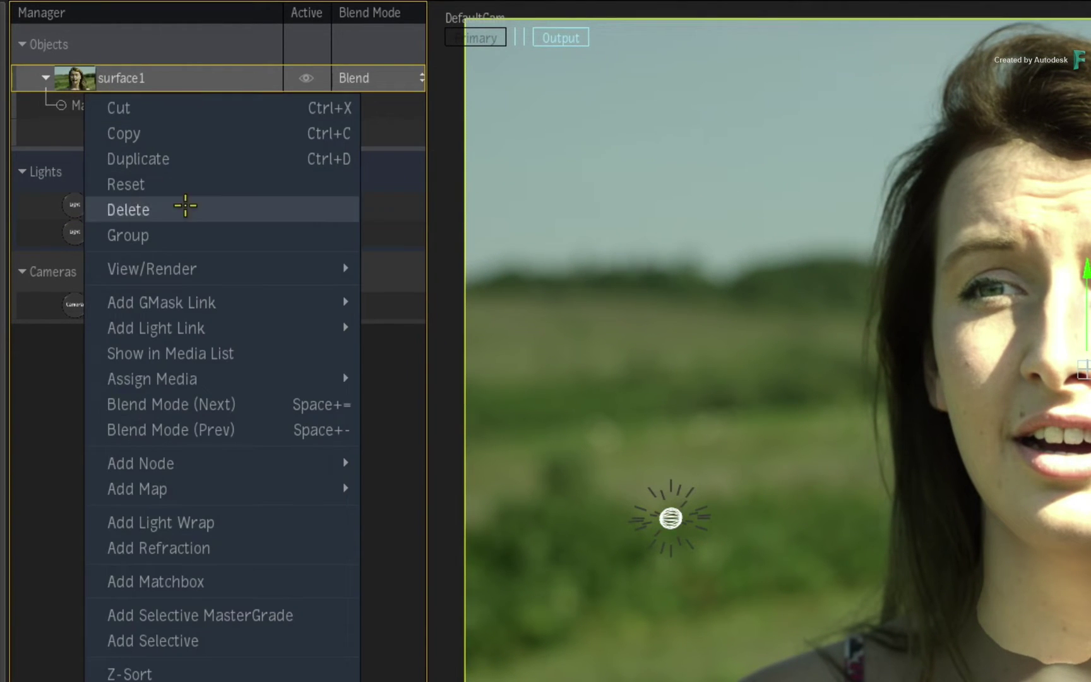
{"action": "mouse_move", "coordinate": [239, 488]}
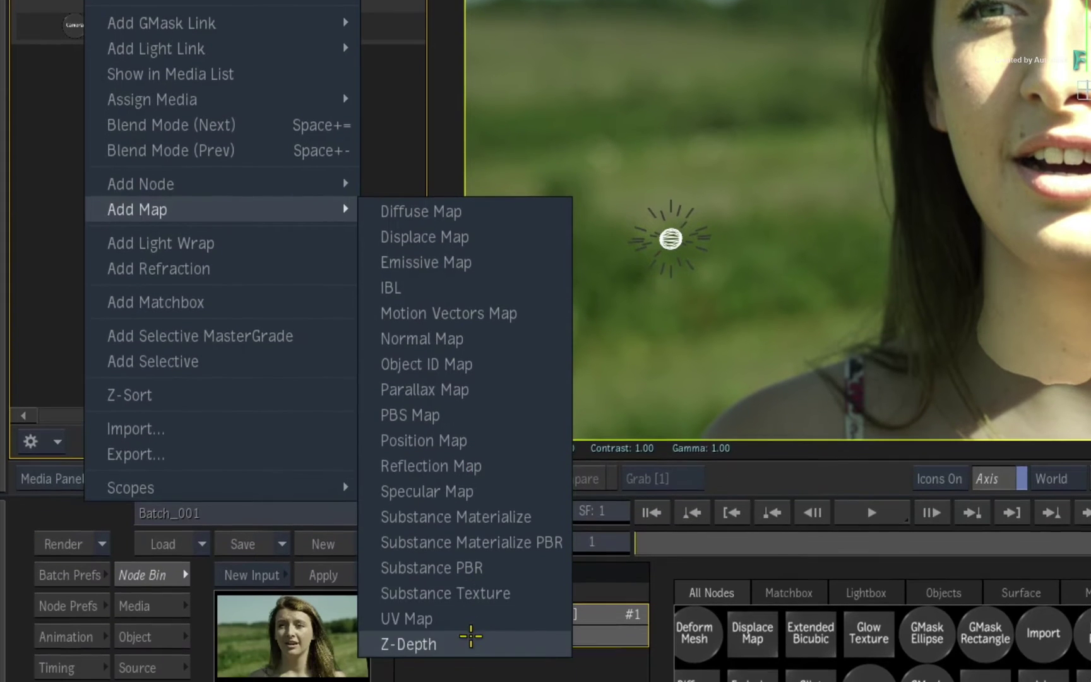
{"action": "left_click", "coordinate": [469, 637]}
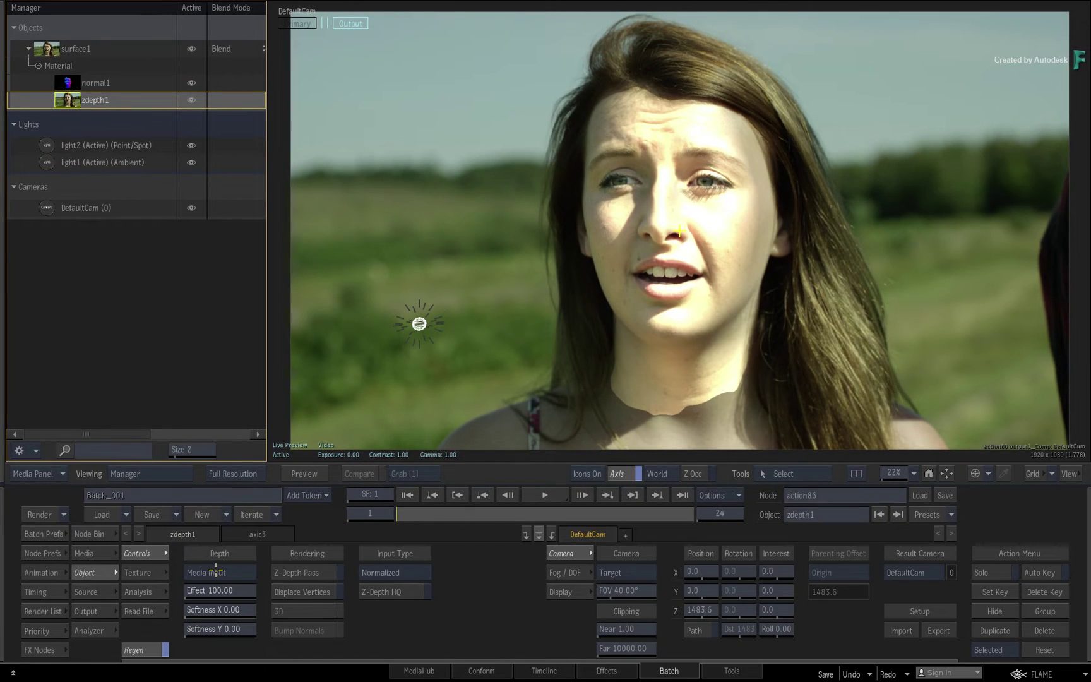
{"action": "left_click", "coordinate": [216, 571]}
{"action": "left_click", "coordinate": [231, 537]}
{"action": "key", "text": "F8"}
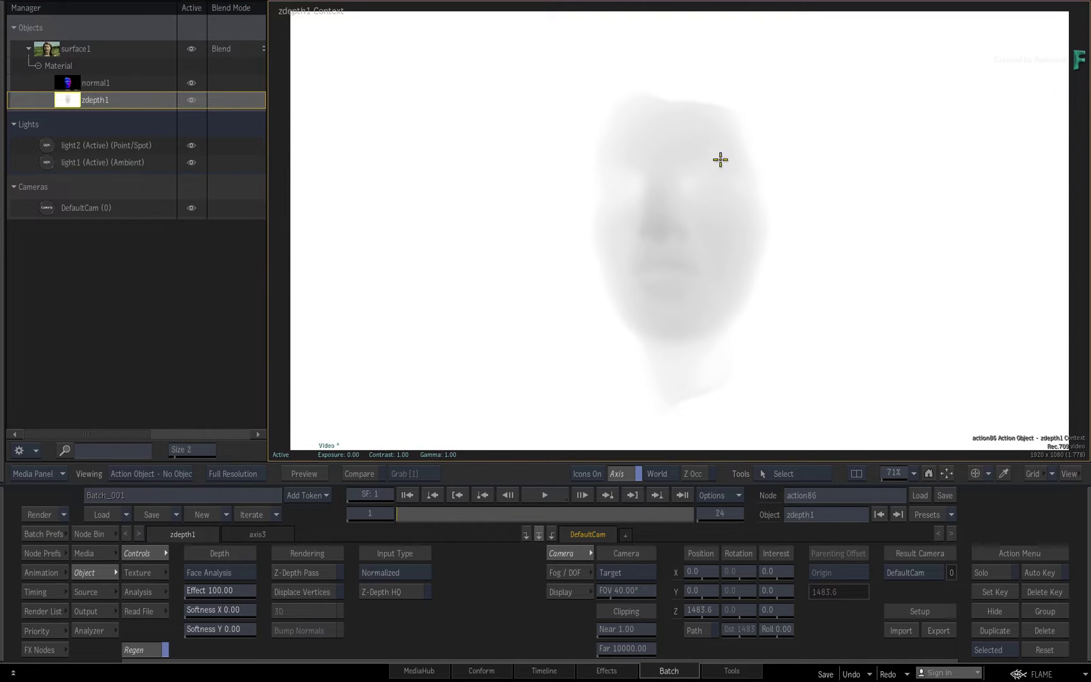
{"action": "key", "text": "F4"}
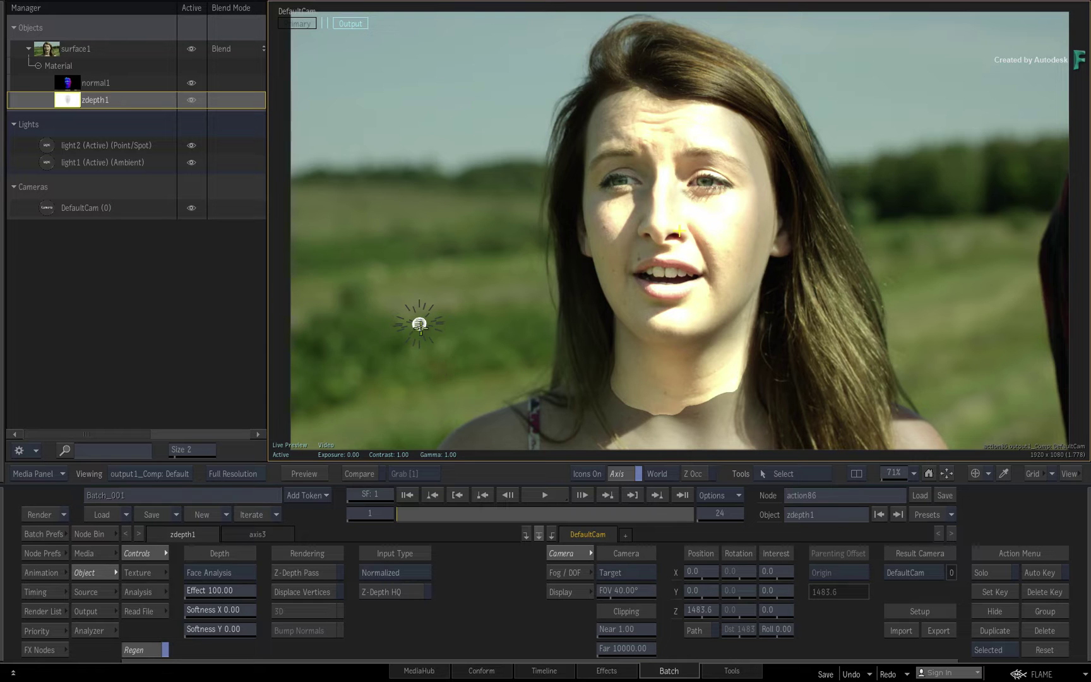
Step: Move light2 across the face and turn on Displace Vertices for zdepth1
{"action": "left_click_drag", "start_coordinate": [419, 323], "coordinate": [228, 106]}
{"action": "left_click", "coordinate": [69, 99]}
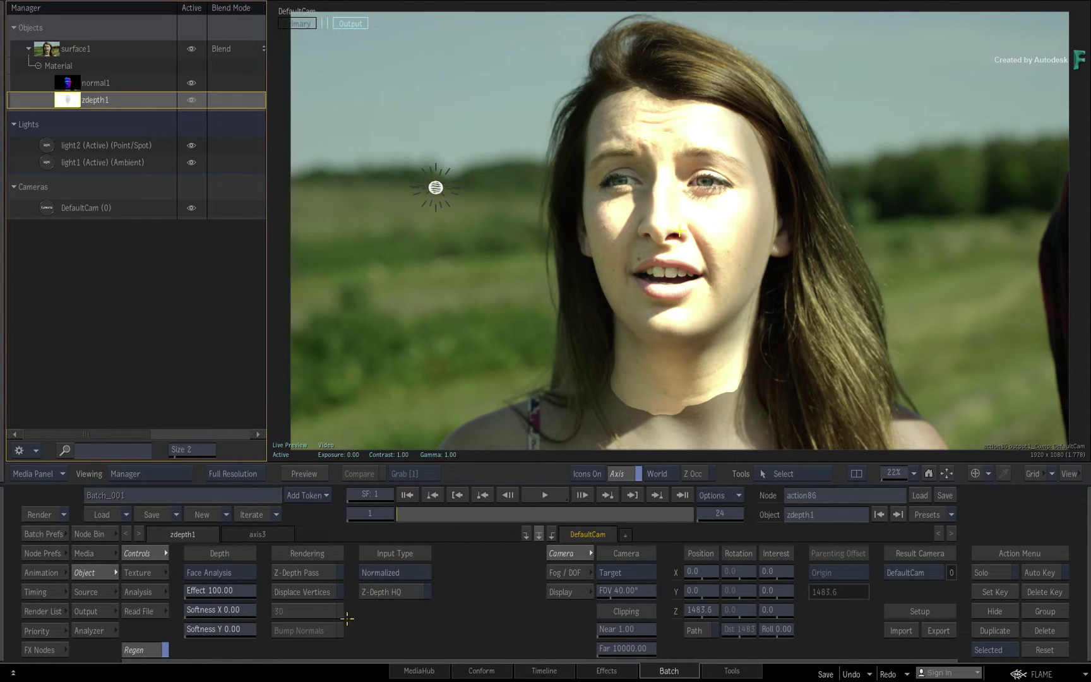
{"action": "left_click", "coordinate": [329, 591]}
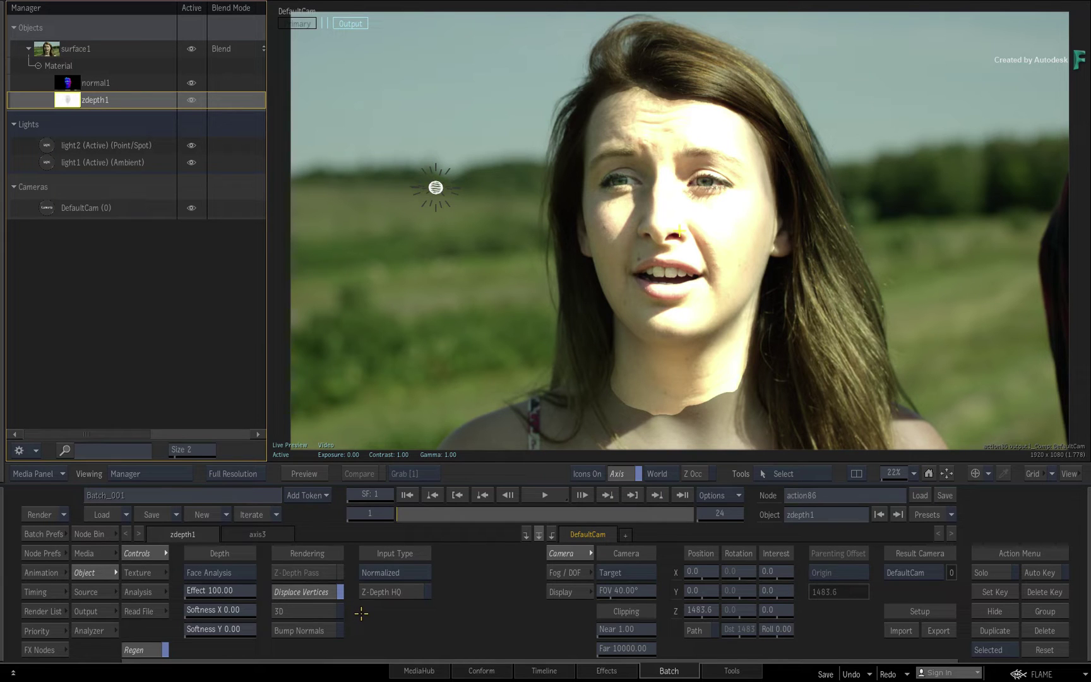
Step: Move light2 to about X -1707.5, Z -7563.1, just left of the face
{"action": "left_click", "coordinate": [433, 189]}
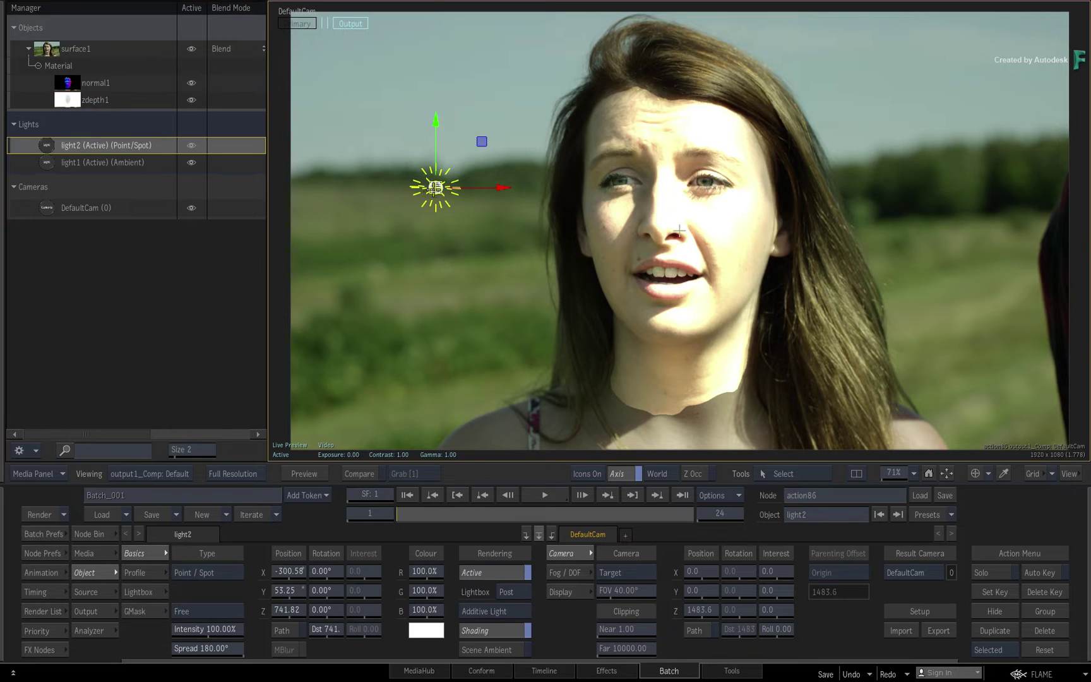
{"action": "left_click_drag", "start_coordinate": [294, 611], "coordinate": [233, 577]}
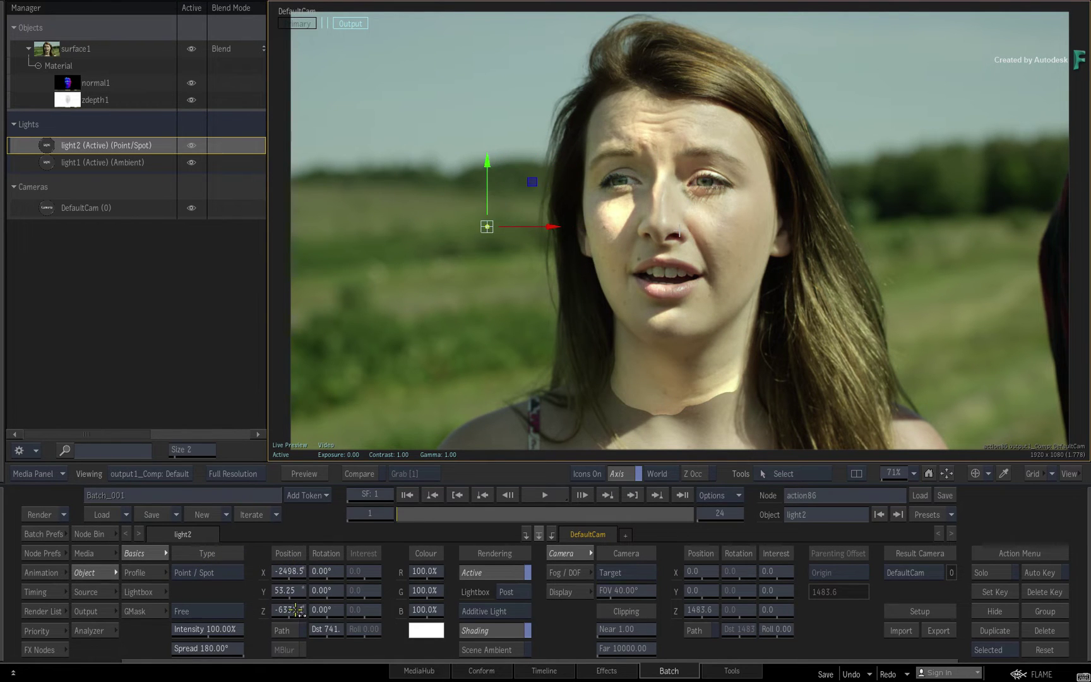
{"action": "left_click_drag", "start_coordinate": [297, 610], "coordinate": [221, 588]}
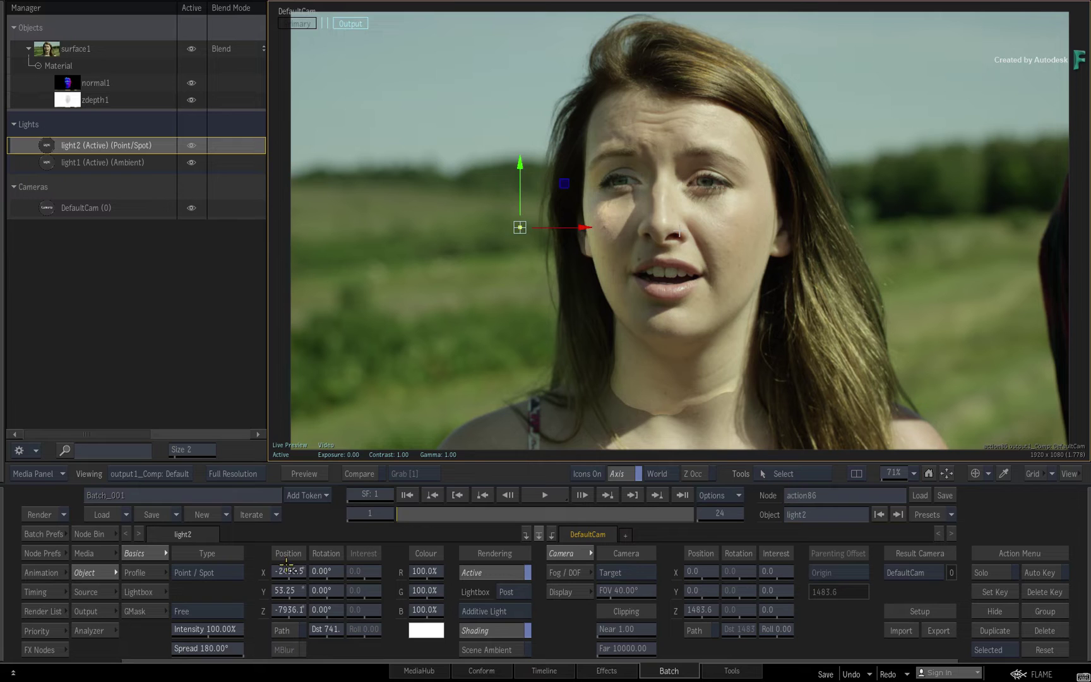
{"action": "left_click_drag", "start_coordinate": [287, 568], "coordinate": [317, 609]}
{"action": "mouse_move", "coordinate": [291, 570]}
{"action": "left_mouse_down"}
{"action": "mouse_move", "coordinate": [340, 564]}
{"action": "mouse_move", "coordinate": [303, 568]}
{"action": "left_mouse_up"}
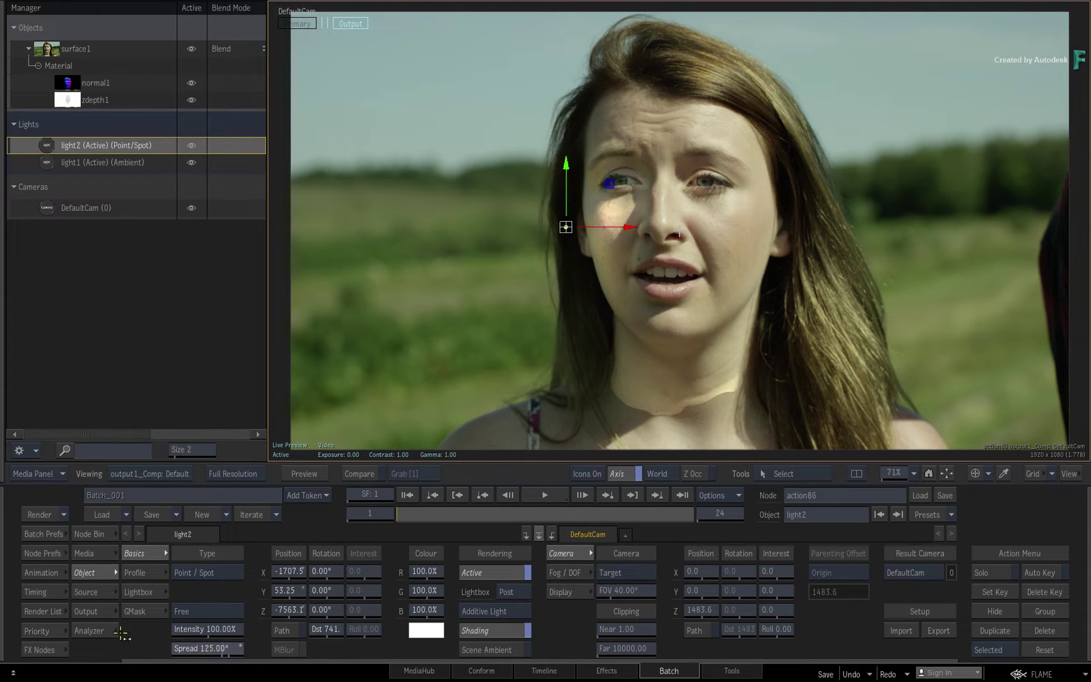
Step: Narrow light2's Spread to about 65° and tilt it to 72° X rotation across the cheek
{"action": "left_click_drag", "start_coordinate": [214, 649], "coordinate": [187, 648]}
{"action": "left_click_drag", "start_coordinate": [106, 644], "coordinate": [2, 651]}
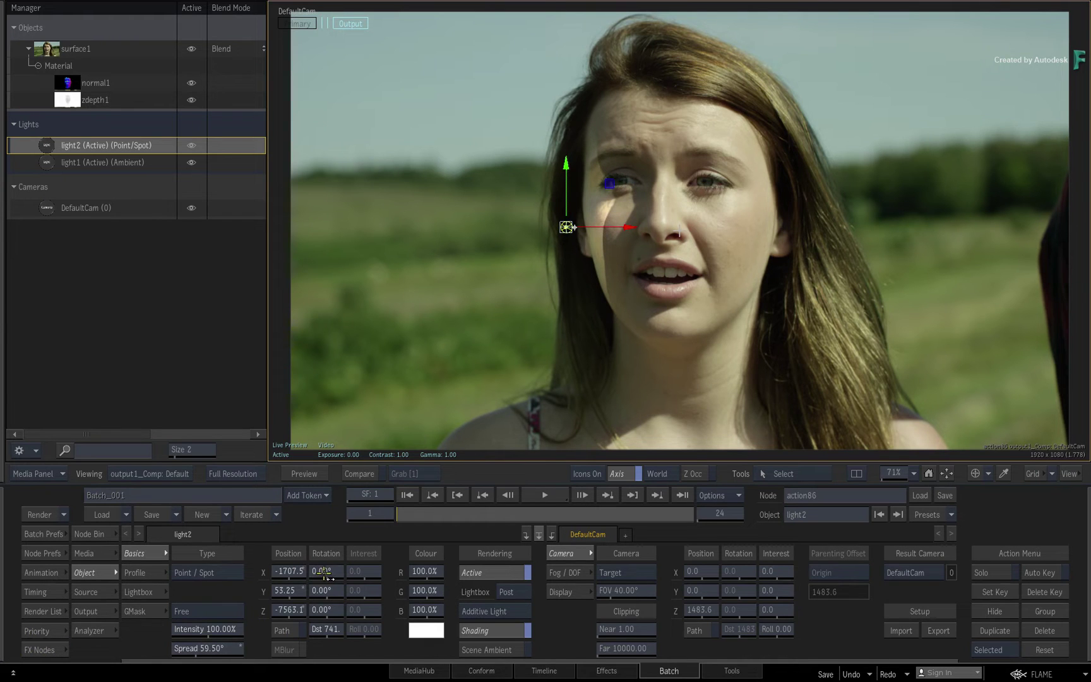
{"action": "left_click_drag", "start_coordinate": [324, 572], "coordinate": [370, 569]}
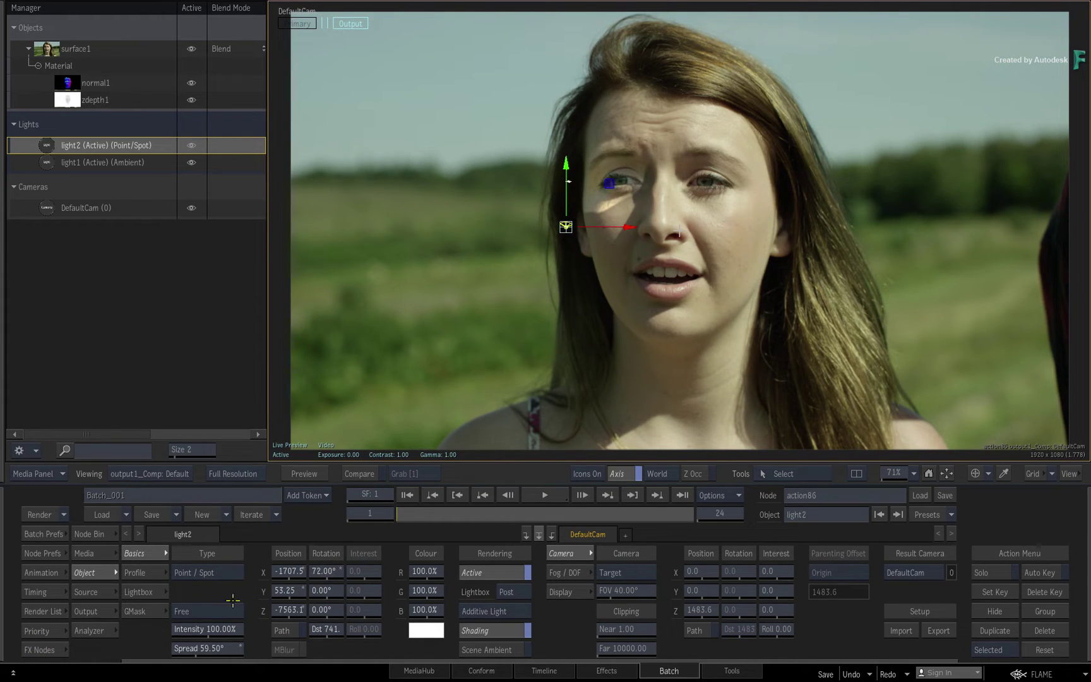
{"action": "mouse_move", "coordinate": [208, 651]}
{"action": "left_mouse_down"}
{"action": "mouse_move", "coordinate": [218, 649]}
{"action": "mouse_move", "coordinate": [206, 639]}
{"action": "left_mouse_up"}
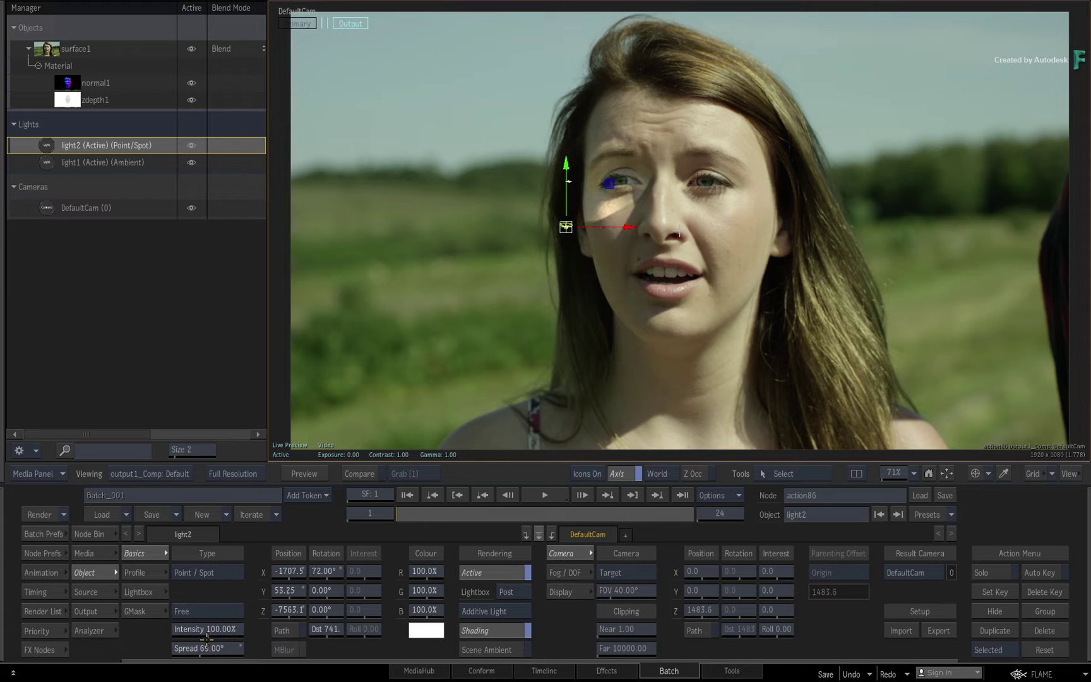
Step: Raise light2's Falloff Out for a softer edge and move it in to about X -577.58, Z -6391.1
{"action": "left_click", "coordinate": [142, 574]}
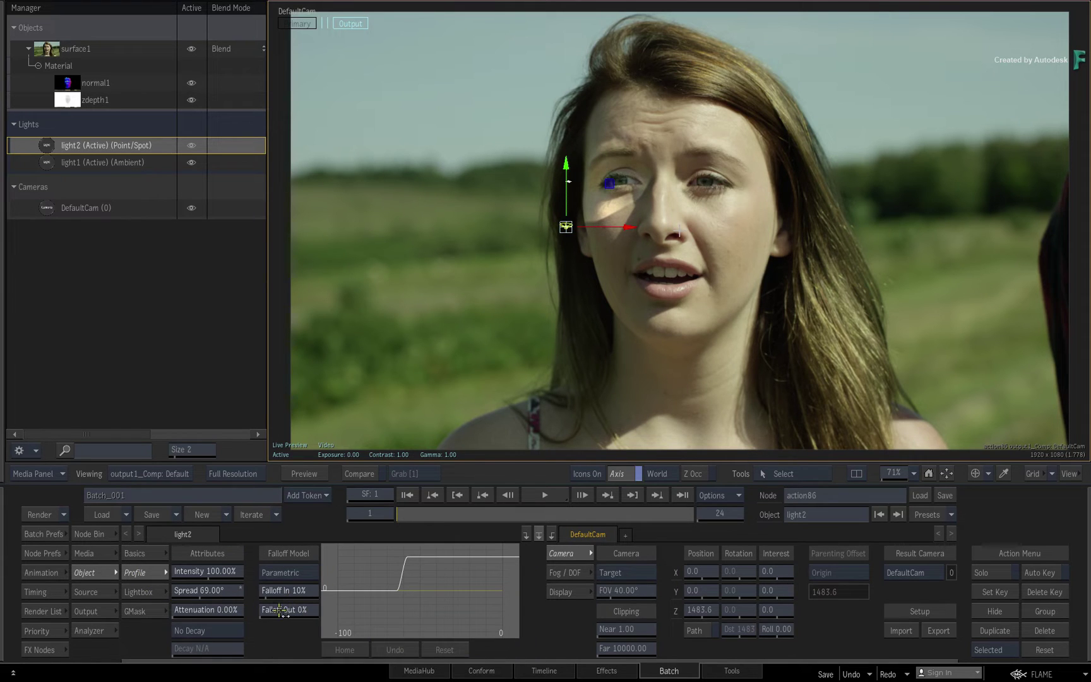
{"action": "left_click_drag", "start_coordinate": [279, 611], "coordinate": [336, 567]}
{"action": "left_click", "coordinate": [141, 553]}
{"action": "mouse_move", "coordinate": [288, 613]}
{"action": "left_mouse_down"}
{"action": "mouse_move", "coordinate": [347, 596]}
{"action": "mouse_move", "coordinate": [300, 571]}
{"action": "mouse_move", "coordinate": [329, 570]}
{"action": "mouse_move", "coordinate": [302, 570]}
{"action": "mouse_move", "coordinate": [314, 587]}
{"action": "mouse_move", "coordinate": [296, 588]}
{"action": "mouse_move", "coordinate": [316, 568]}
{"action": "mouse_move", "coordinate": [300, 567]}
{"action": "mouse_move", "coordinate": [291, 609]}
{"action": "mouse_move", "coordinate": [280, 608]}
{"action": "left_mouse_up"}
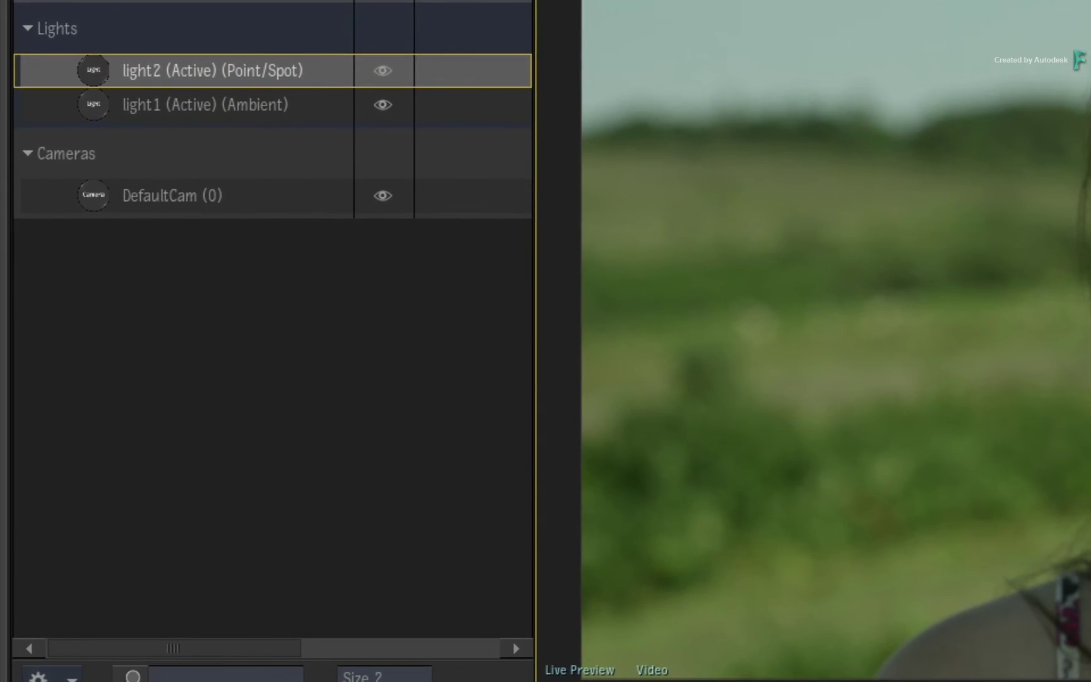
Step: Add a Noise3D lightbox under light2 and shift light2's Position X to move the noise pattern
{"action": "right_click", "coordinate": [91, 73]}
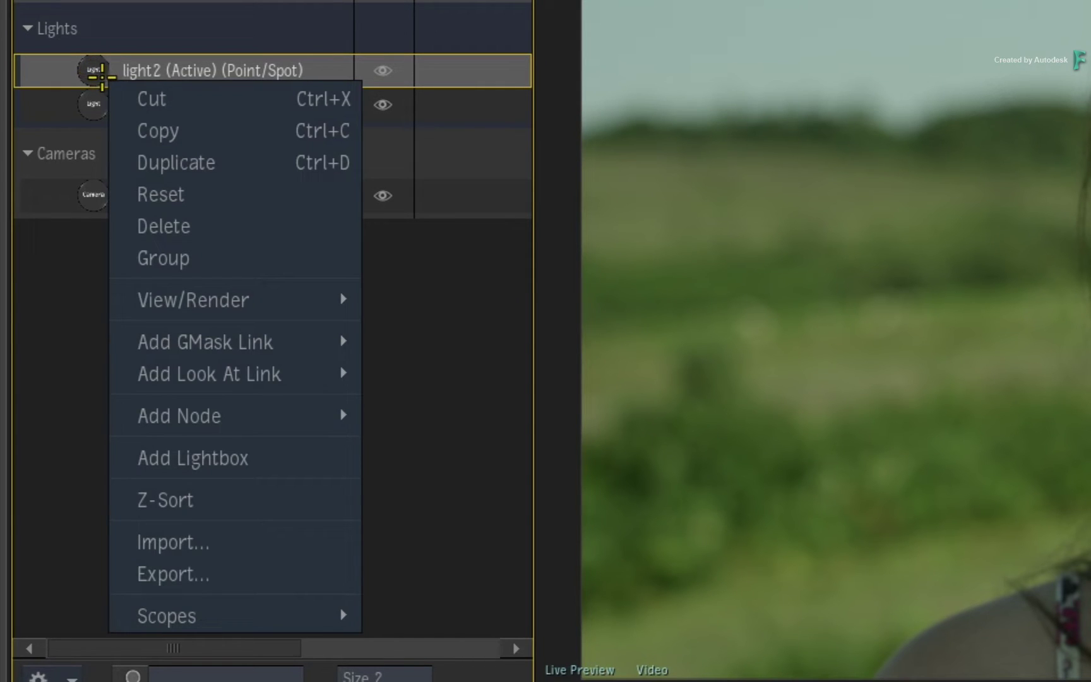
{"action": "left_click", "coordinate": [250, 457]}
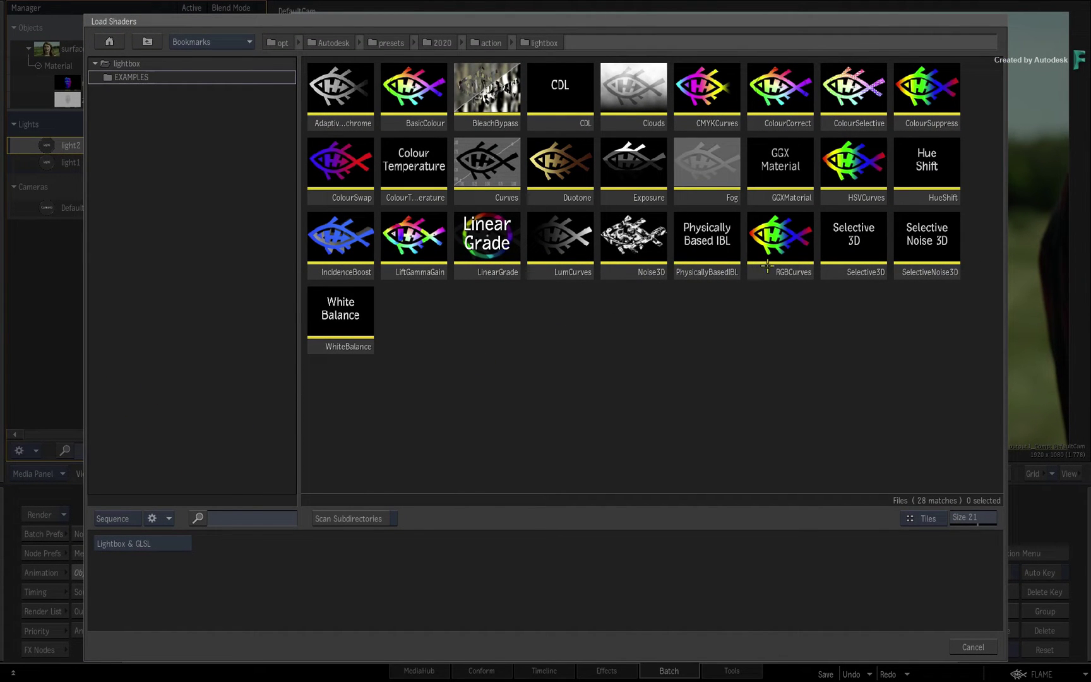
{"action": "double_click", "coordinate": [663, 242]}
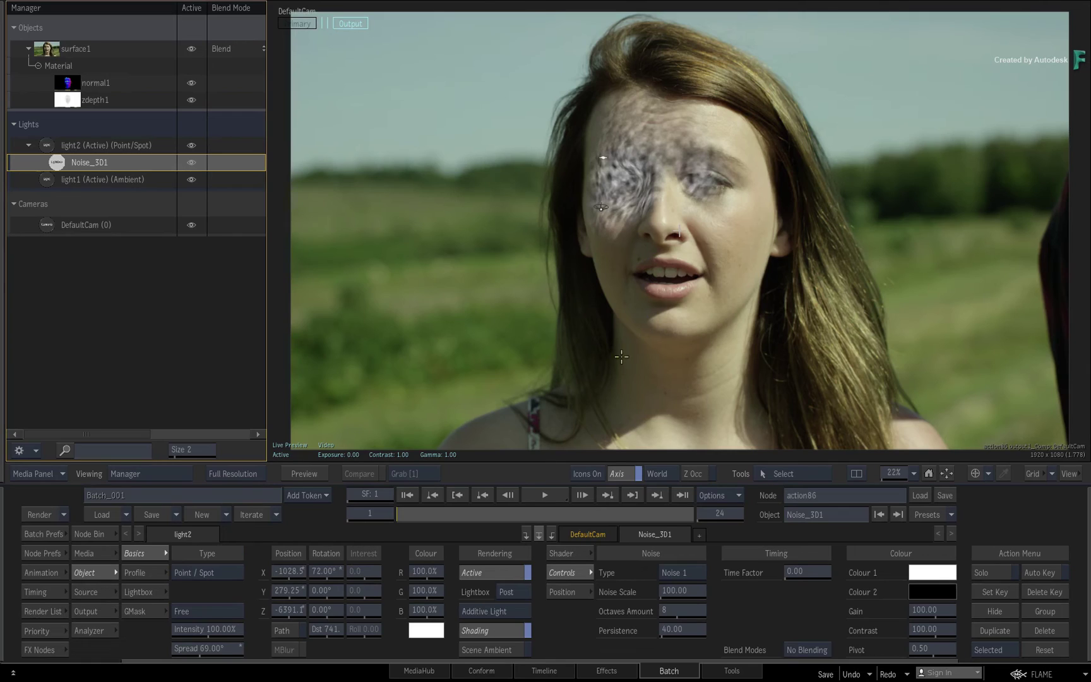
{"action": "left_click", "coordinate": [48, 145]}
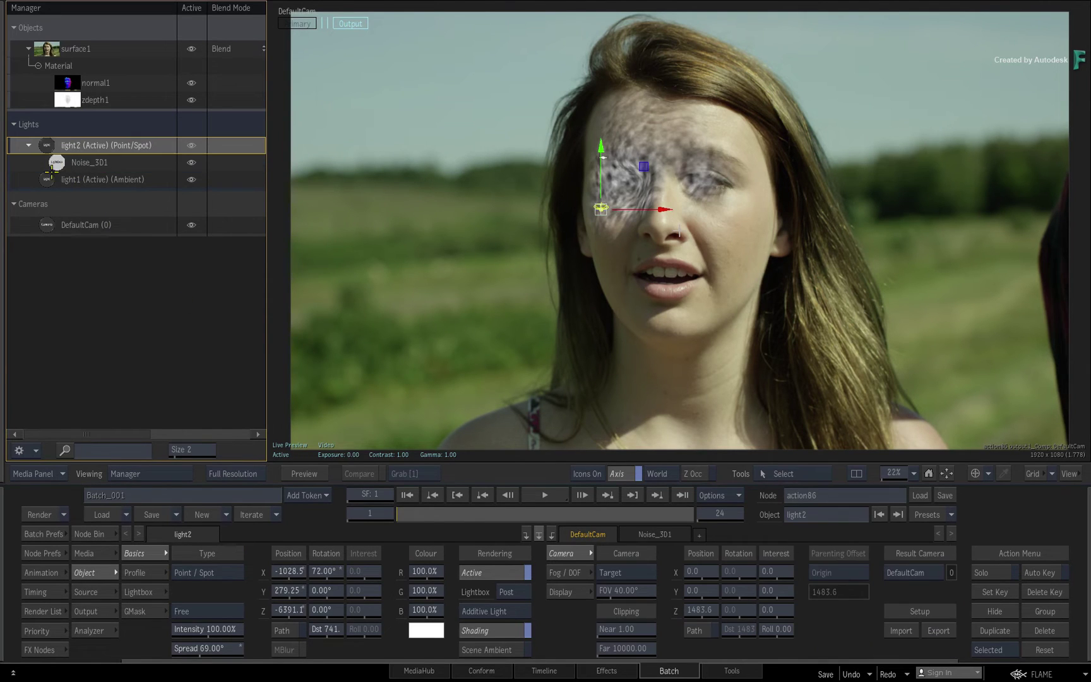
{"action": "left_click_drag", "start_coordinate": [288, 571], "coordinate": [279, 473]}
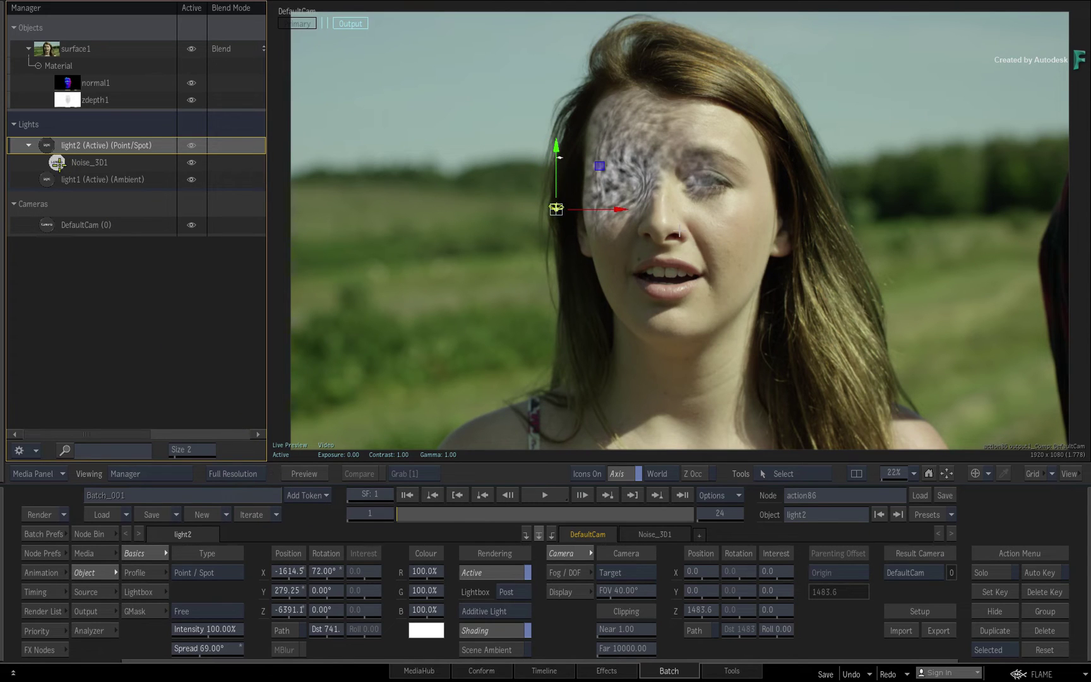
Step: Swap the lightbox shader to LinearGrade and push its Exposure and Contrast wheels toward magenta
{"action": "left_click", "coordinate": [58, 163]}
{"action": "left_click", "coordinate": [559, 555]}
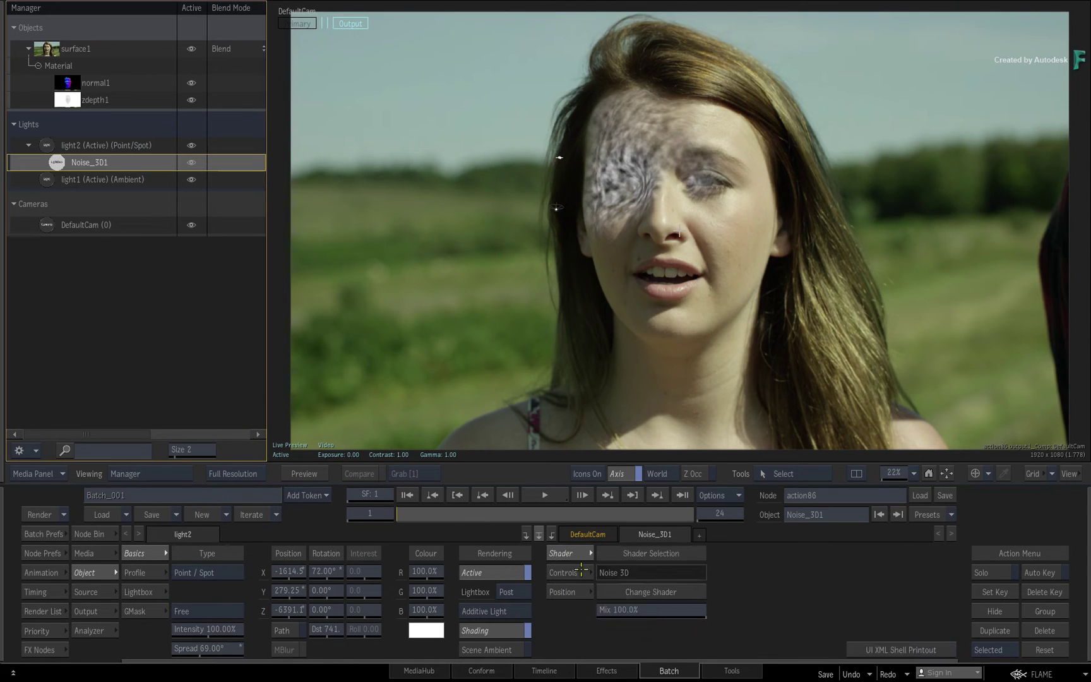
{"action": "left_click", "coordinate": [638, 593]}
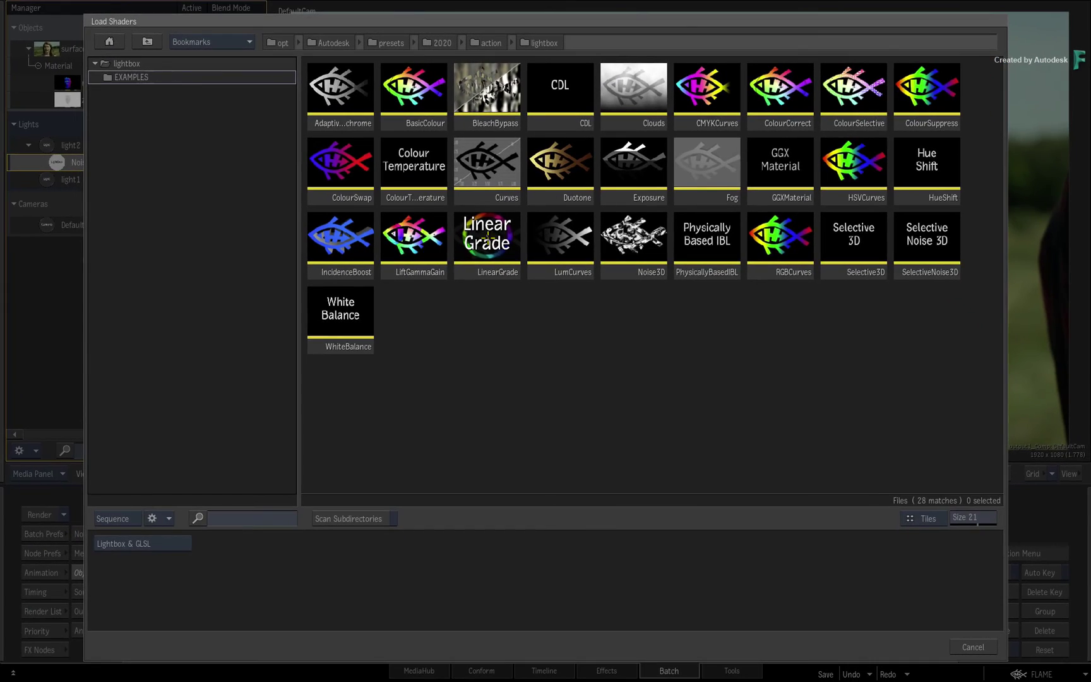
{"action": "left_click", "coordinate": [487, 242]}
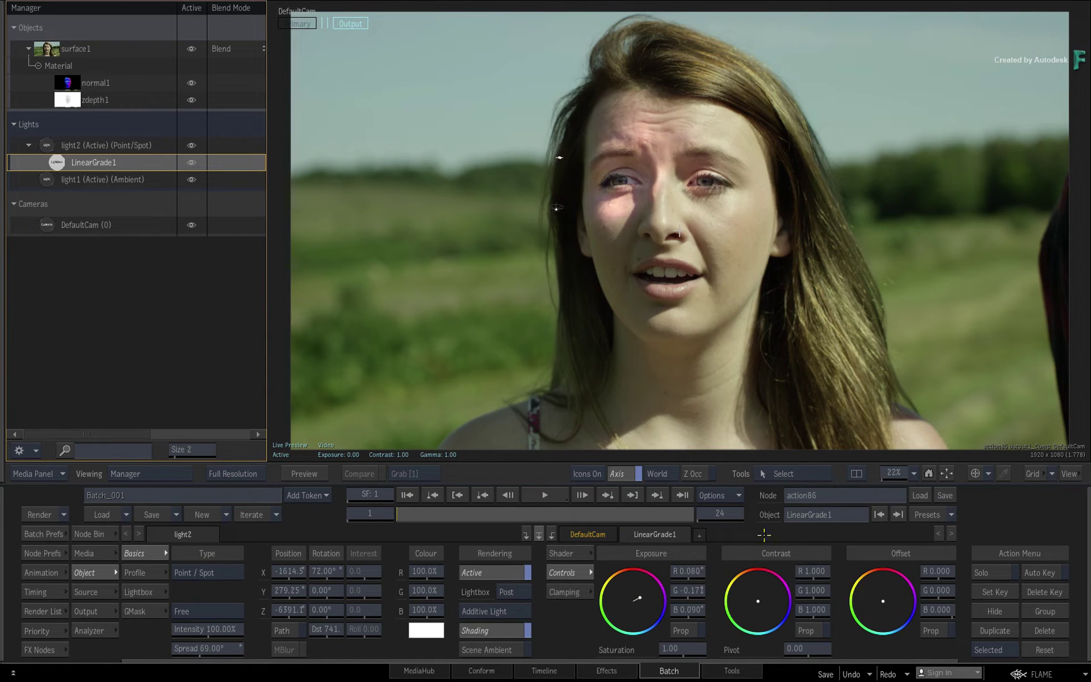
{"action": "left_click_drag", "start_coordinate": [764, 535], "coordinate": [984, 475]}
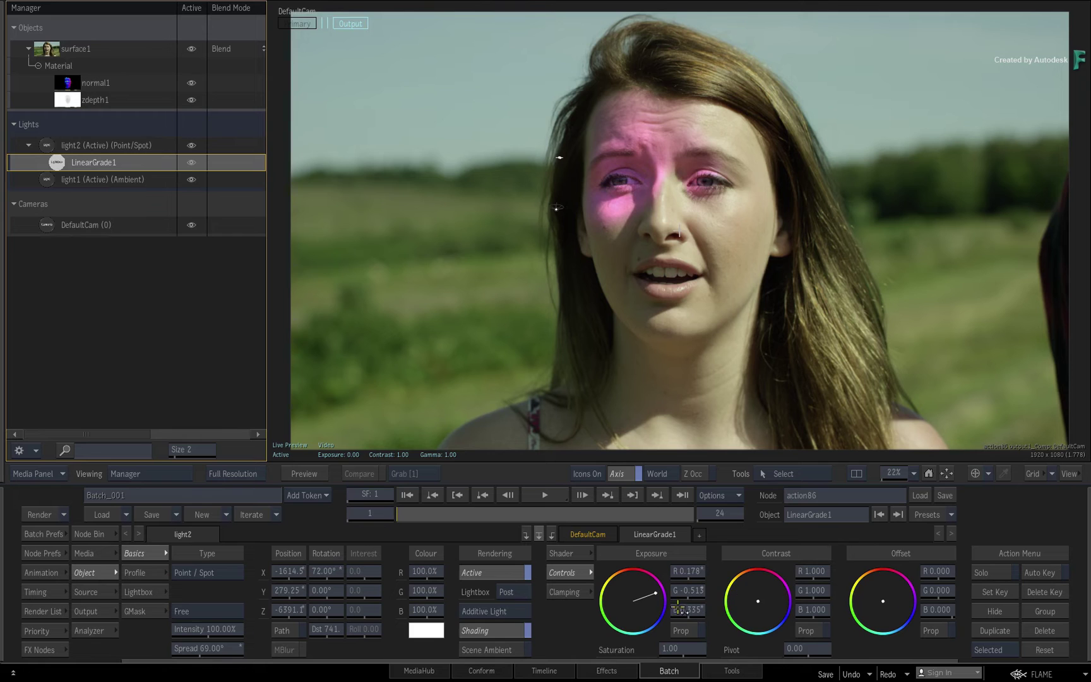
{"action": "mouse_move", "coordinate": [770, 596]}
{"action": "left_mouse_down"}
{"action": "mouse_move", "coordinate": [828, 562]}
{"action": "mouse_move", "coordinate": [779, 579]}
{"action": "left_mouse_up"}
Step: Reposition and tilt light2 to X -533.58, Z -5111.1, centering the magenta patch on forehead and eyes
{"action": "left_click_drag", "start_coordinate": [293, 610], "coordinate": [535, 592]}
{"action": "left_click_drag", "start_coordinate": [675, 579], "coordinate": [613, 577]}
{"action": "left_click_drag", "start_coordinate": [286, 573], "coordinate": [381, 571]}
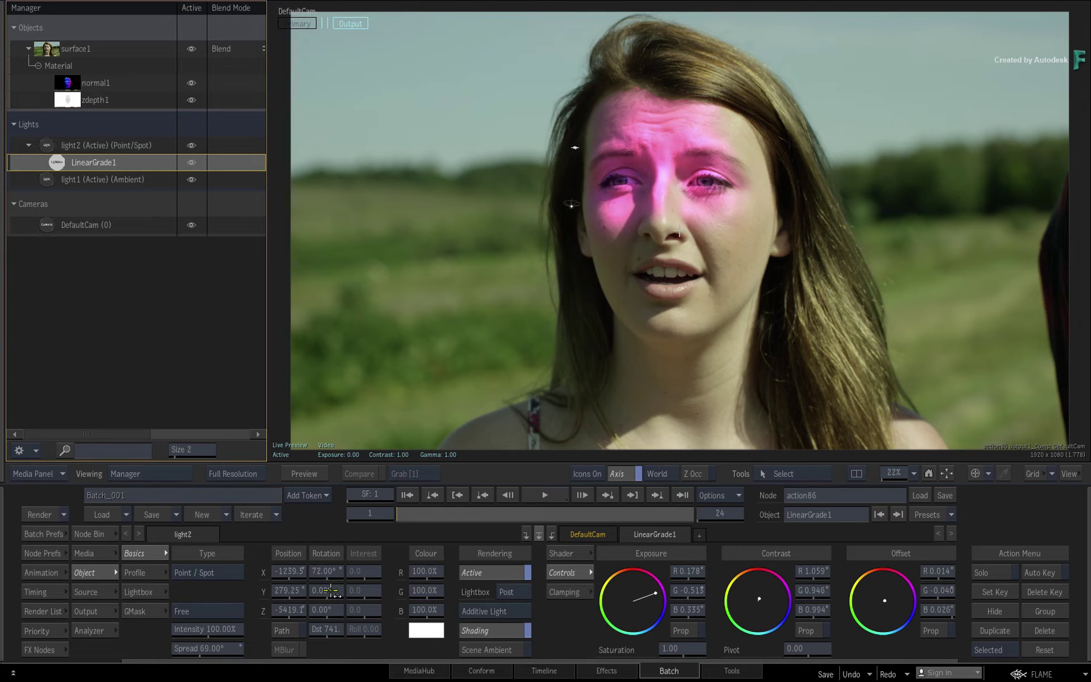
{"action": "left_click_drag", "start_coordinate": [540, 562], "coordinate": [136, 607]}
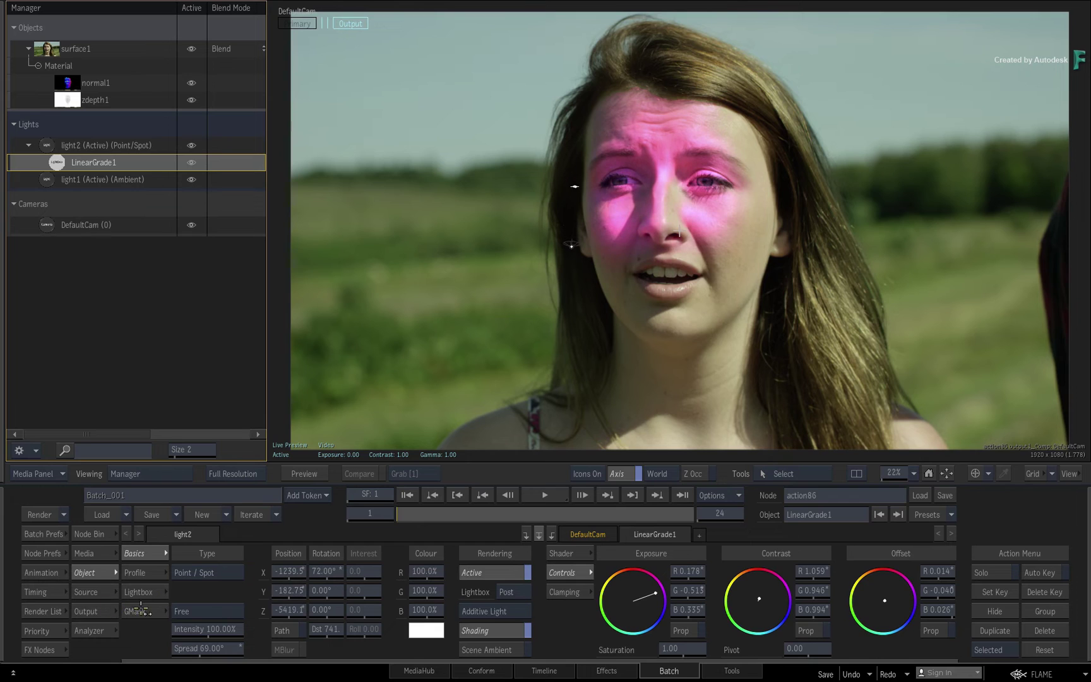
{"action": "mouse_move", "coordinate": [331, 572]}
{"action": "left_mouse_down"}
{"action": "mouse_move", "coordinate": [322, 571]}
{"action": "mouse_move", "coordinate": [534, 561]}
{"action": "mouse_move", "coordinate": [397, 556]}
{"action": "left_mouse_up"}
{"action": "mouse_move", "coordinate": [288, 610]}
{"action": "left_mouse_down"}
{"action": "mouse_move", "coordinate": [352, 606]}
{"action": "mouse_move", "coordinate": [48, 650]}
{"action": "mouse_move", "coordinate": [95, 632]}
{"action": "left_mouse_up"}
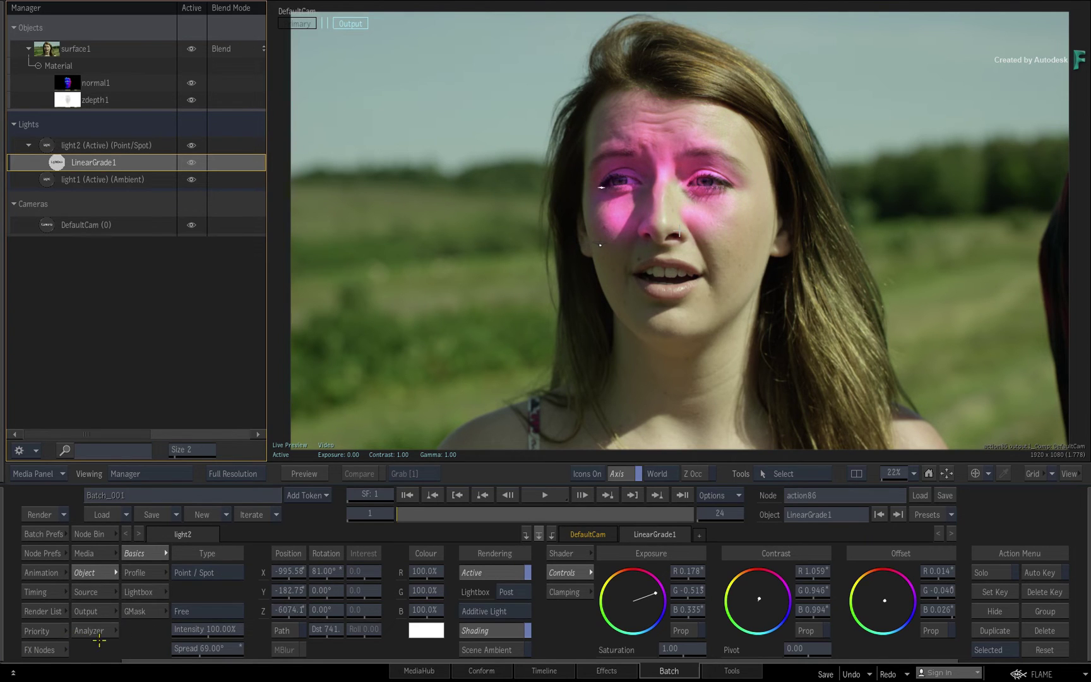
{"action": "mouse_move", "coordinate": [298, 592]}
{"action": "left_mouse_down"}
{"action": "mouse_move", "coordinate": [398, 585]}
{"action": "mouse_move", "coordinate": [389, 579]}
{"action": "left_mouse_up"}
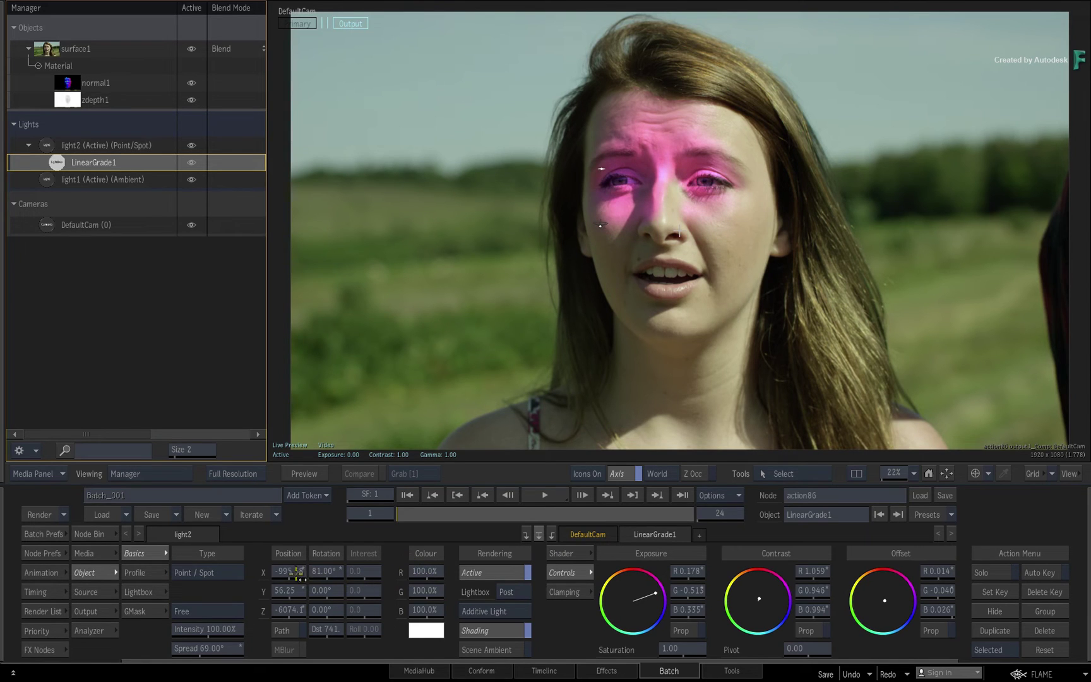
{"action": "left_click_drag", "start_coordinate": [297, 571], "coordinate": [354, 571]}
{"action": "mouse_move", "coordinate": [299, 612]}
{"action": "left_mouse_down"}
{"action": "mouse_move", "coordinate": [726, 593]}
{"action": "mouse_move", "coordinate": [608, 606]}
{"action": "left_mouse_up"}
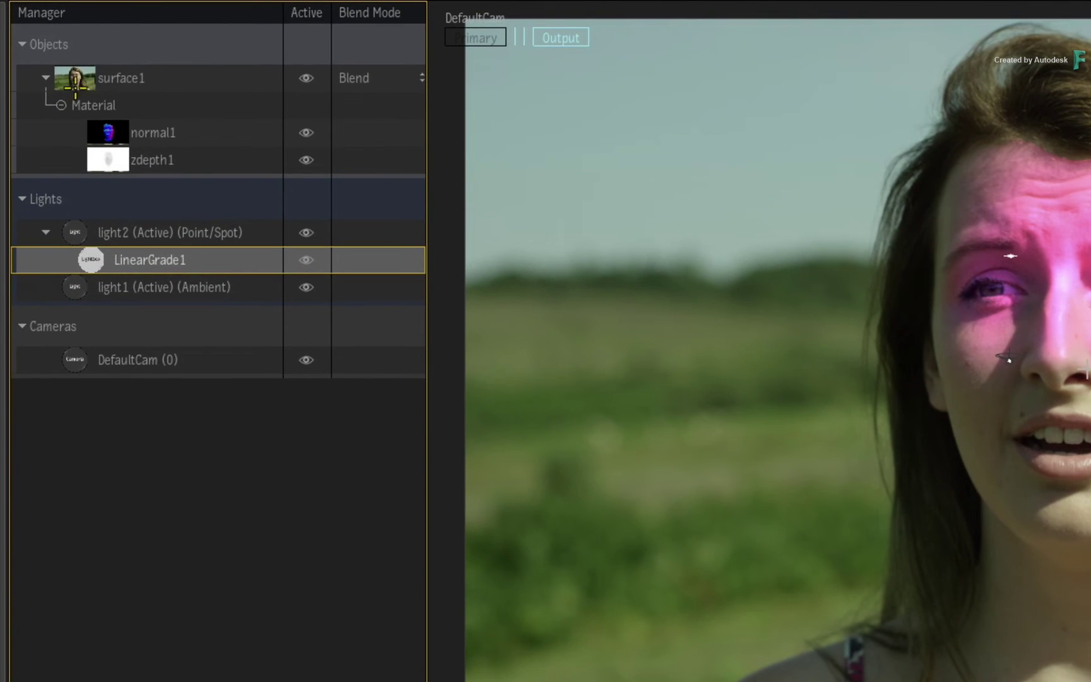
Step: Add a Selective MasterGrade (selective50) under surface1 and open its settings
{"action": "left_click", "coordinate": [73, 78]}
{"action": "right_click", "coordinate": [74, 79]}
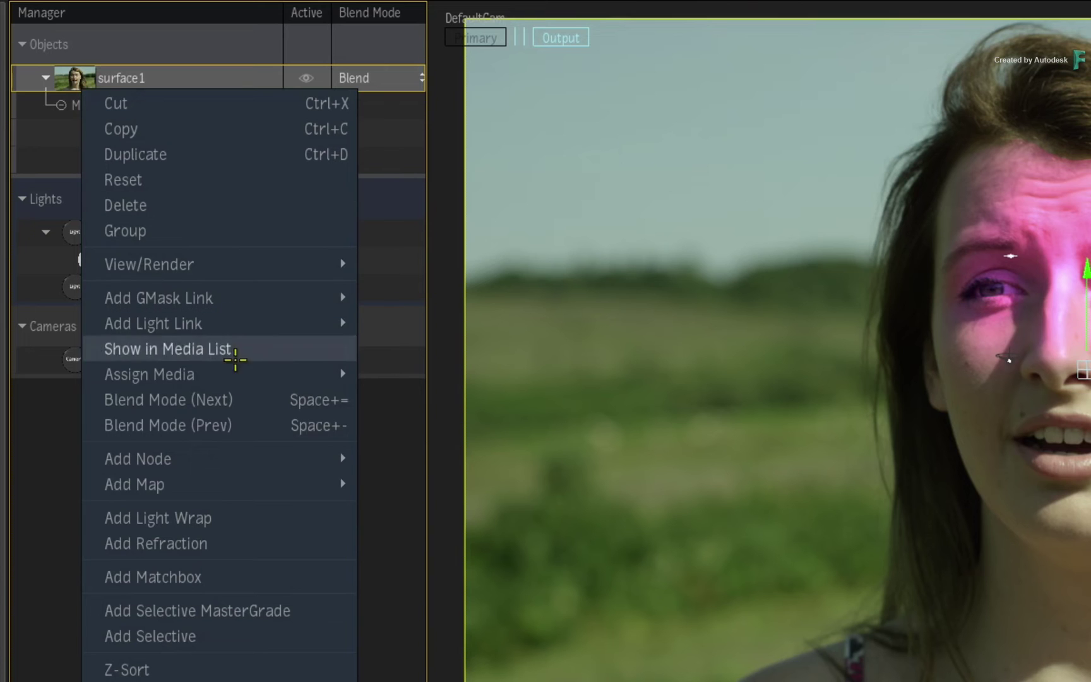
{"action": "left_click", "coordinate": [286, 605]}
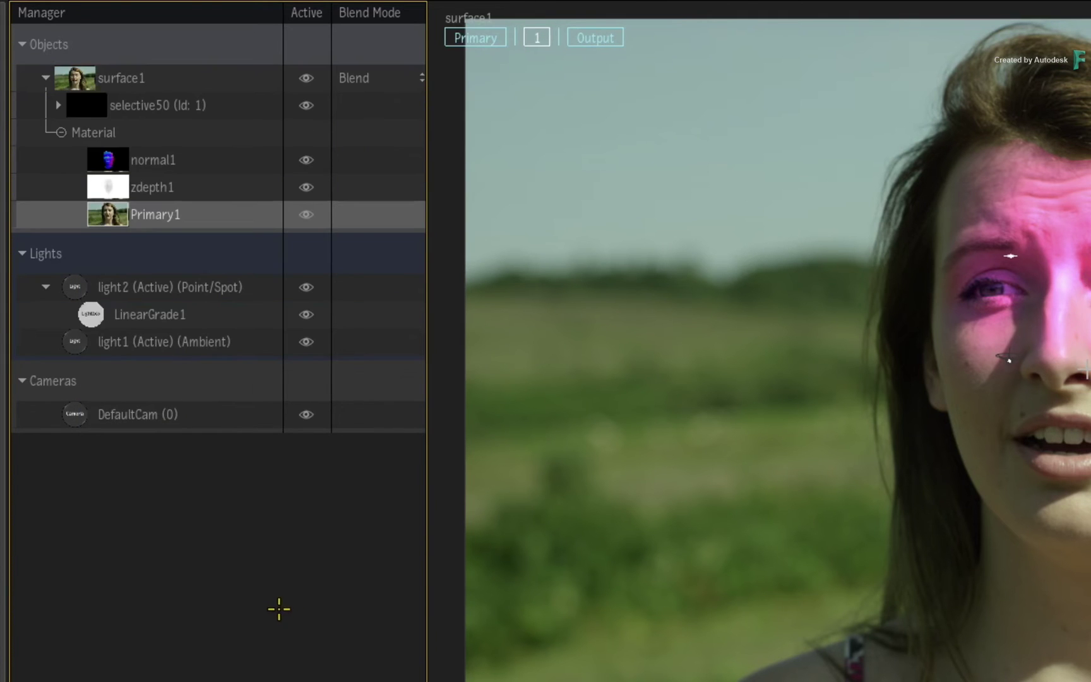
{"action": "left_click", "coordinate": [94, 106]}
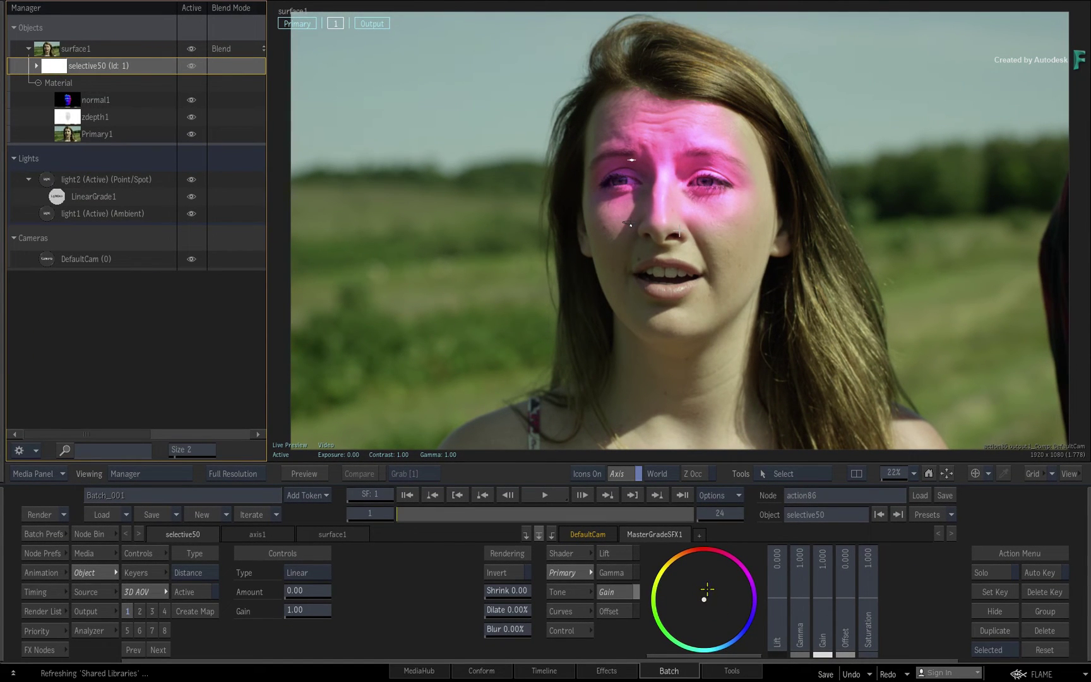
Step: Raise selective50's Gain, then darken Shadows and lift Highlights in the Tone controls
{"action": "left_click_drag", "start_coordinate": [710, 602], "coordinate": [701, 525]}
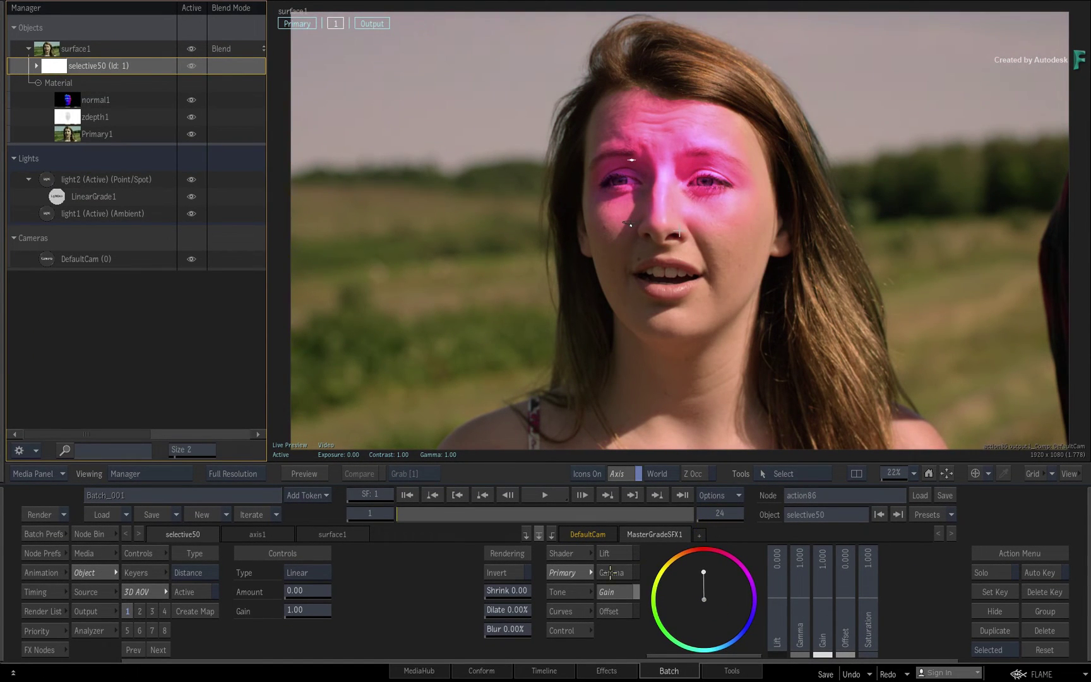
{"action": "left_click", "coordinate": [572, 591]}
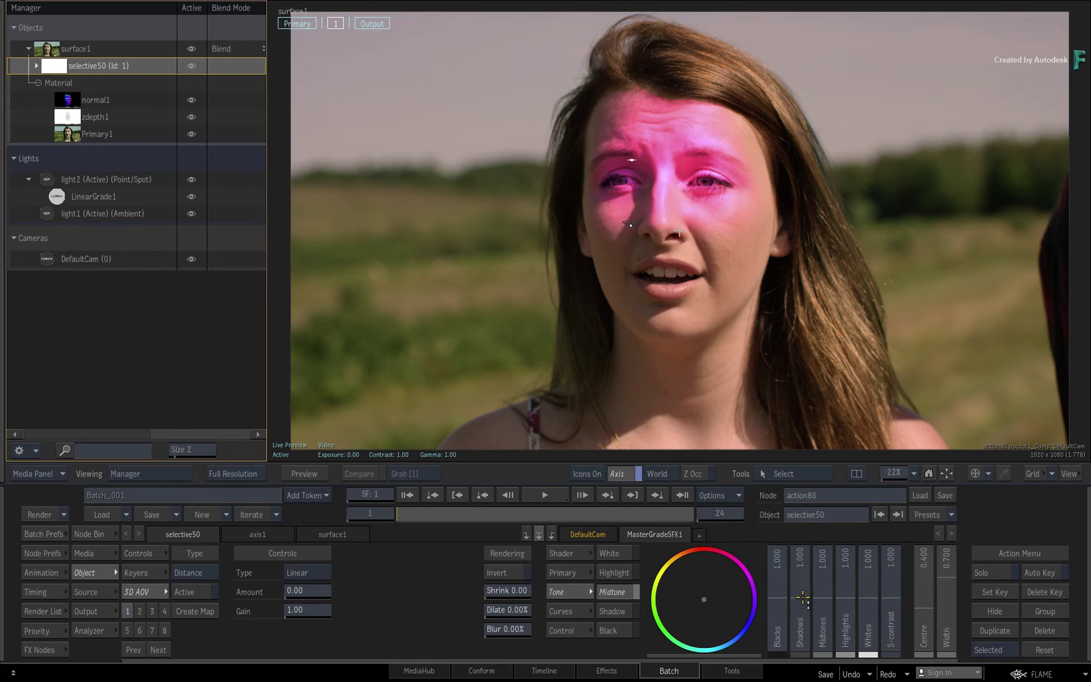
{"action": "left_click_drag", "start_coordinate": [800, 603], "coordinate": [750, 595]}
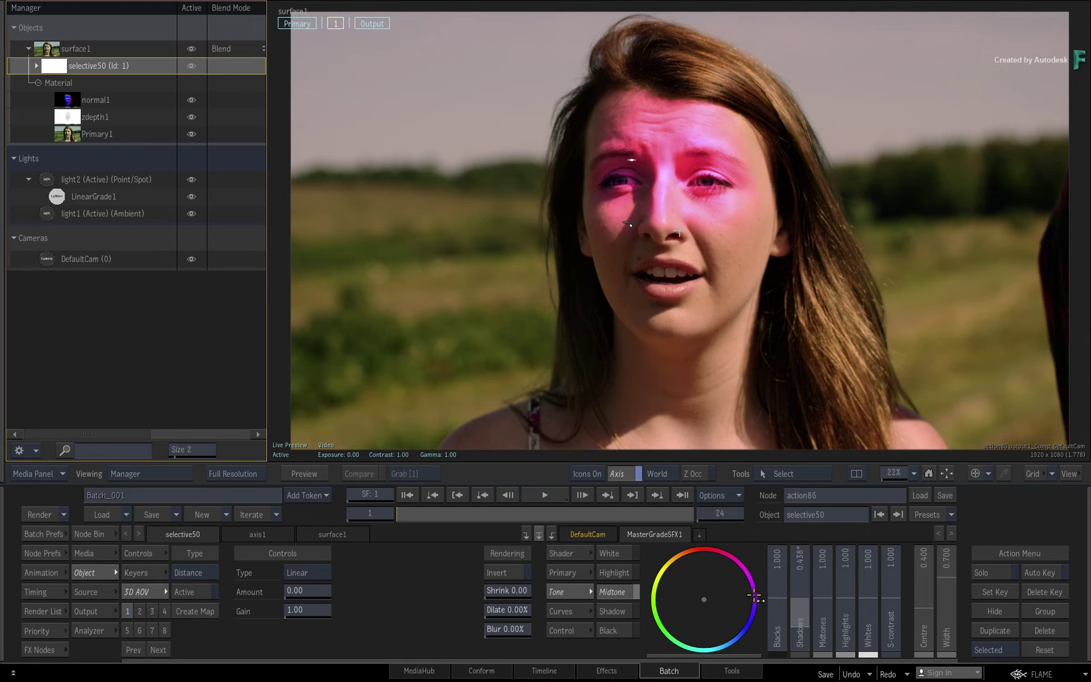
{"action": "left_click_drag", "start_coordinate": [850, 601], "coordinate": [914, 587]}
{"action": "mouse_move", "coordinate": [807, 614]}
{"action": "left_mouse_down"}
{"action": "mouse_move", "coordinate": [793, 612]}
{"action": "mouse_move", "coordinate": [815, 605]}
{"action": "mouse_move", "coordinate": [807, 613]}
{"action": "left_mouse_up"}
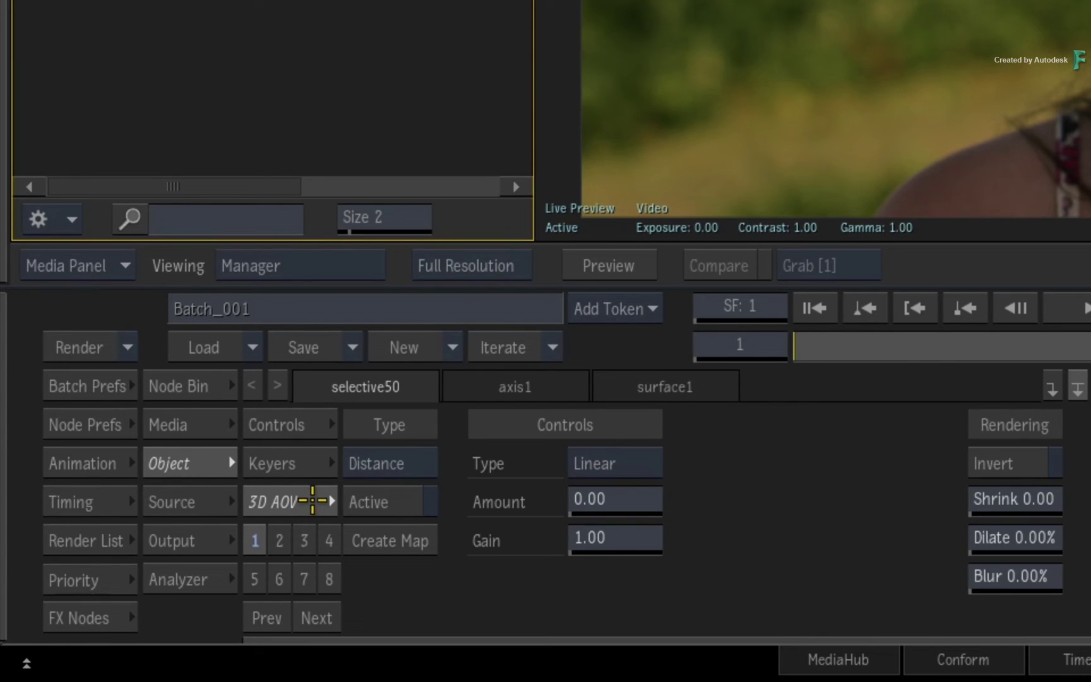
Step: Try the Normals 3D AOV type, revert to Distance, and view selective50's all-white matte with F8
{"action": "left_click", "coordinate": [415, 466]}
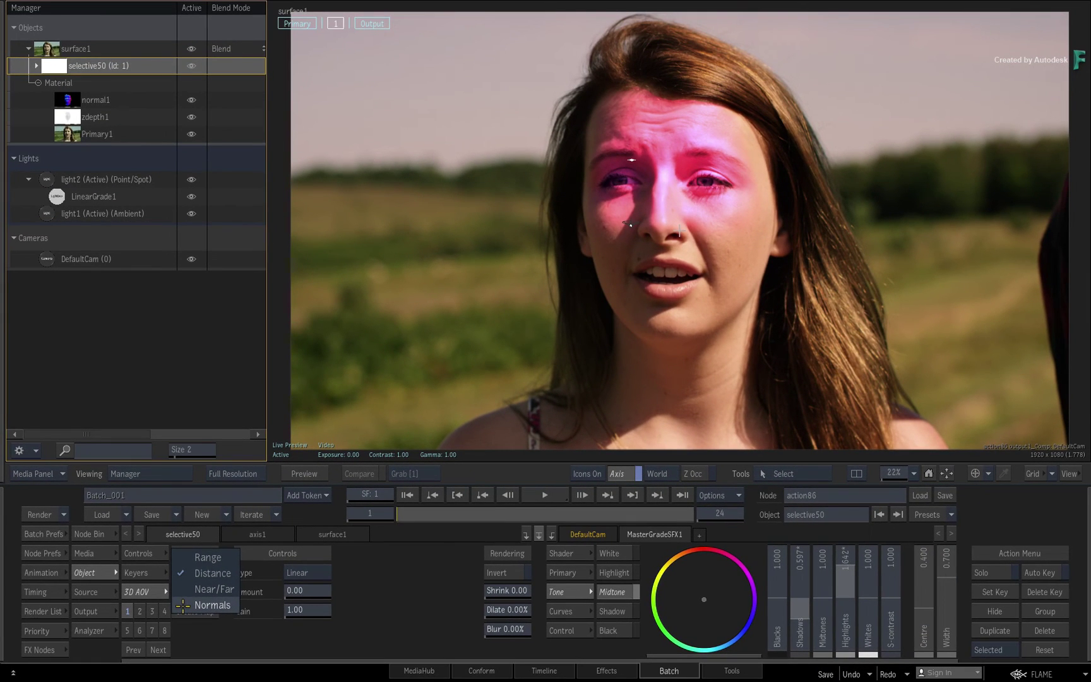
{"action": "left_click", "coordinate": [183, 607]}
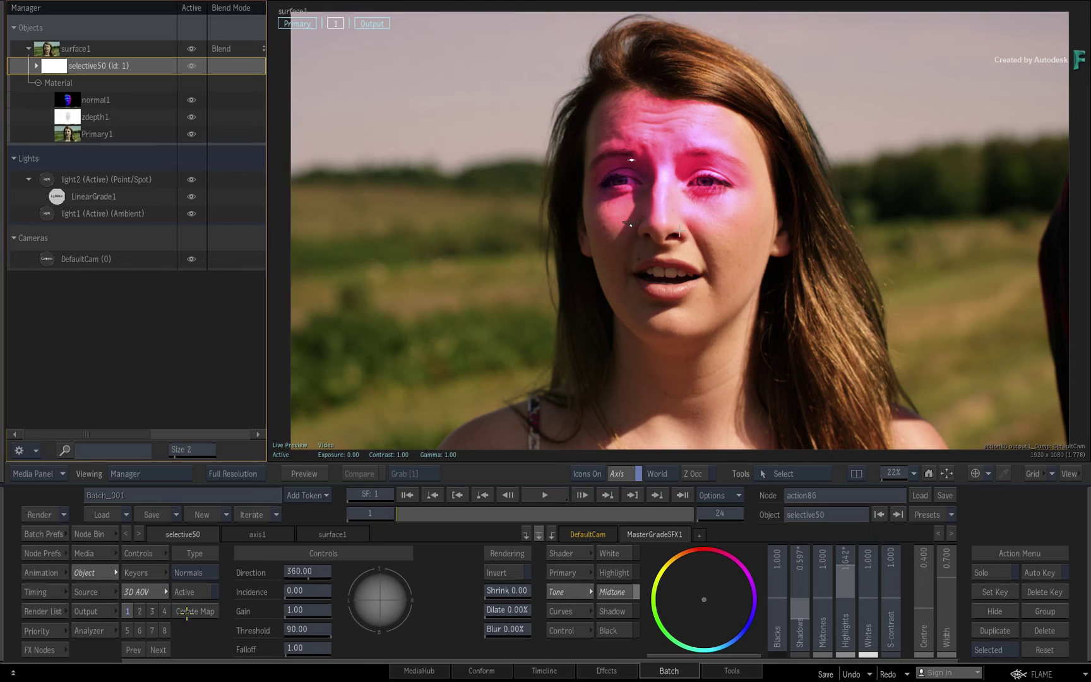
{"action": "left_click", "coordinate": [208, 574]}
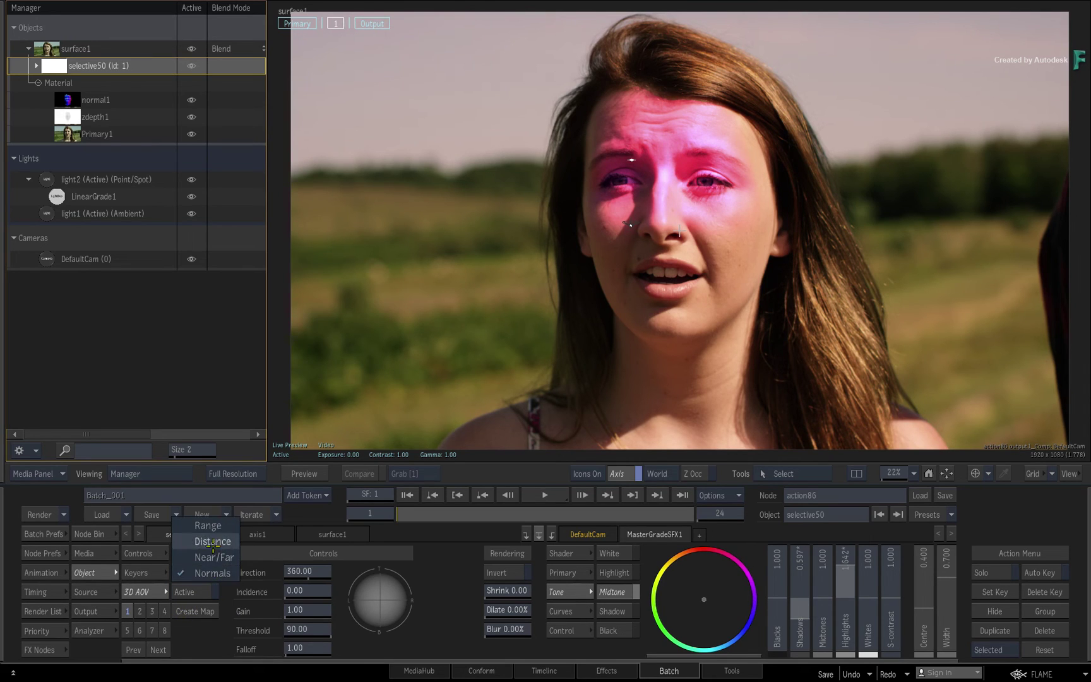
{"action": "left_click", "coordinate": [208, 548]}
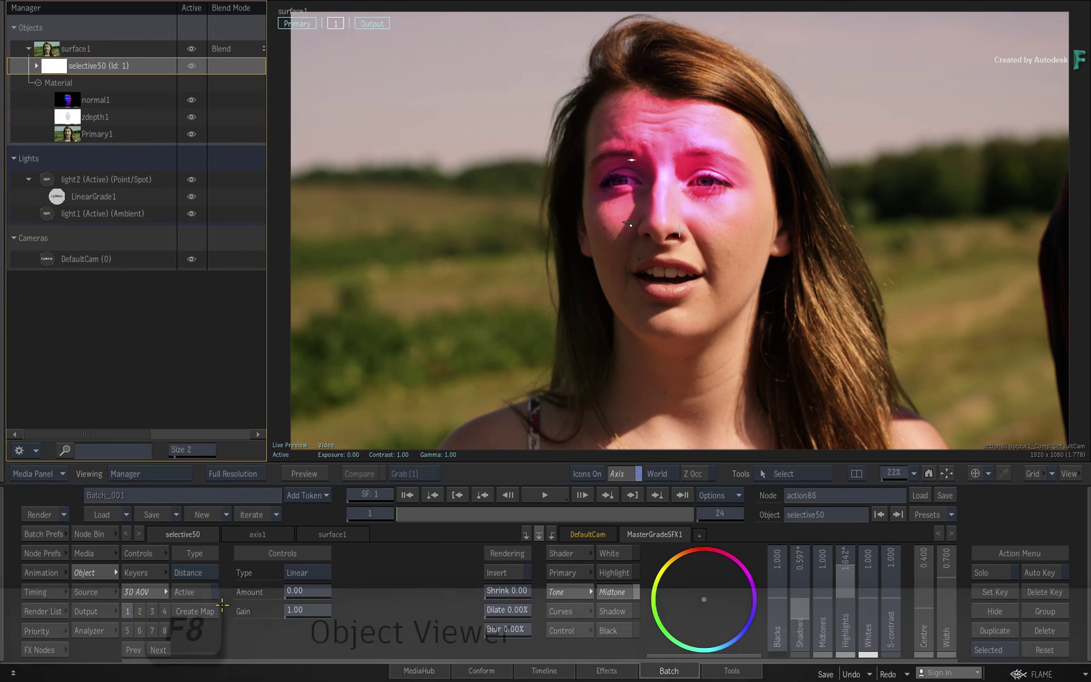
{"action": "key", "text": "F8"}
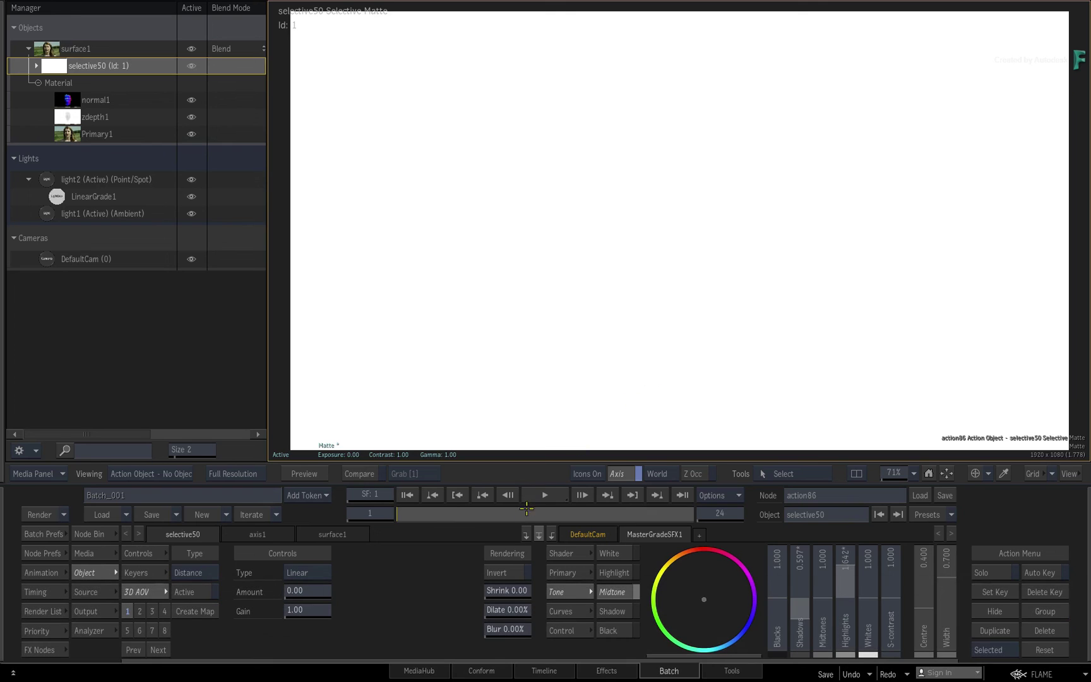
Step: Raise the matte Amount to 1.06 to isolate the face and toggle selective50 to compare
{"action": "mouse_move", "coordinate": [341, 592]}
{"action": "left_mouse_down"}
{"action": "mouse_move", "coordinate": [363, 587]}
{"action": "mouse_move", "coordinate": [335, 607]}
{"action": "mouse_move", "coordinate": [451, 577]}
{"action": "mouse_move", "coordinate": [322, 590]}
{"action": "left_mouse_up"}
{"action": "key", "text": "F4"}
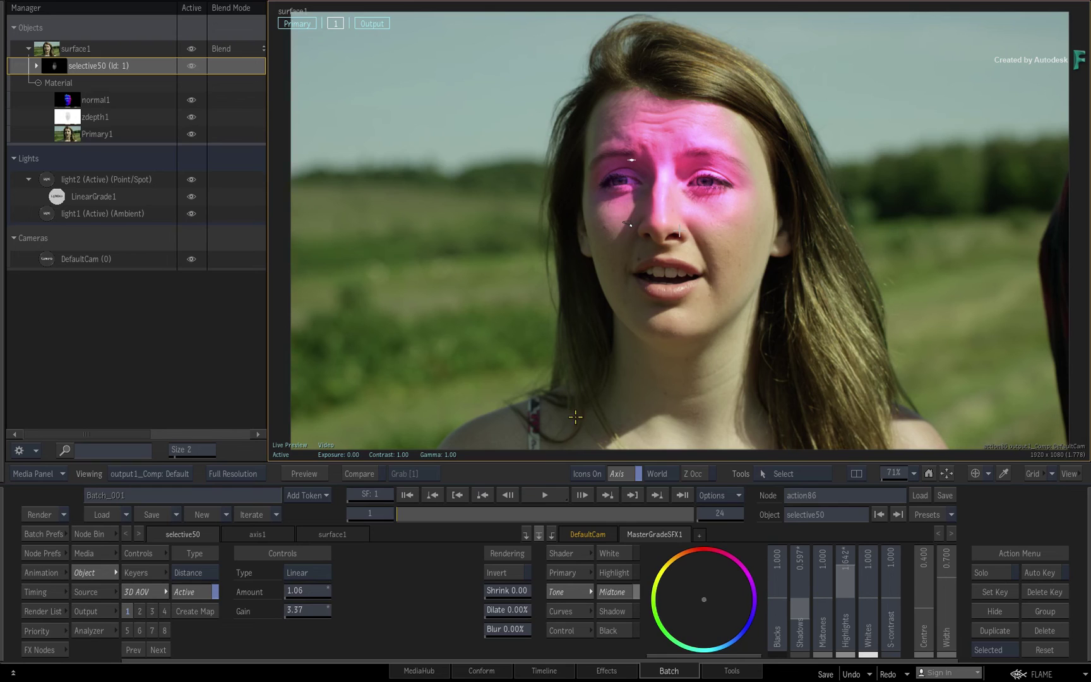
{"action": "left_click", "coordinate": [192, 65]}
{"action": "left_click", "coordinate": [192, 66]}
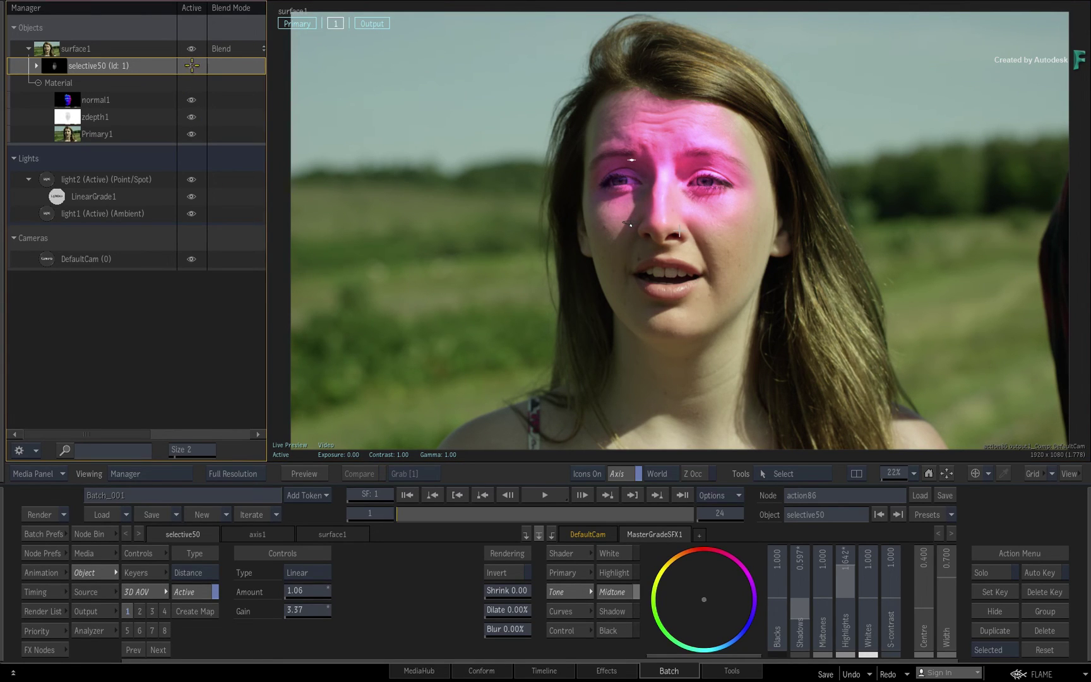
{"action": "left_click", "coordinate": [191, 66]}
{"action": "left_click", "coordinate": [190, 67]}
{"action": "left_click", "coordinate": [190, 66]}
{"action": "left_click", "coordinate": [191, 66]}
Step: Add 2.88% Blur to the matte, deepen Shadows to 0.275 and lift Highlights
{"action": "left_click_drag", "start_coordinate": [516, 636], "coordinate": [620, 619]}
{"action": "left_click_drag", "start_coordinate": [798, 616], "coordinate": [774, 605]}
{"action": "left_click_drag", "start_coordinate": [843, 587], "coordinate": [899, 595]}
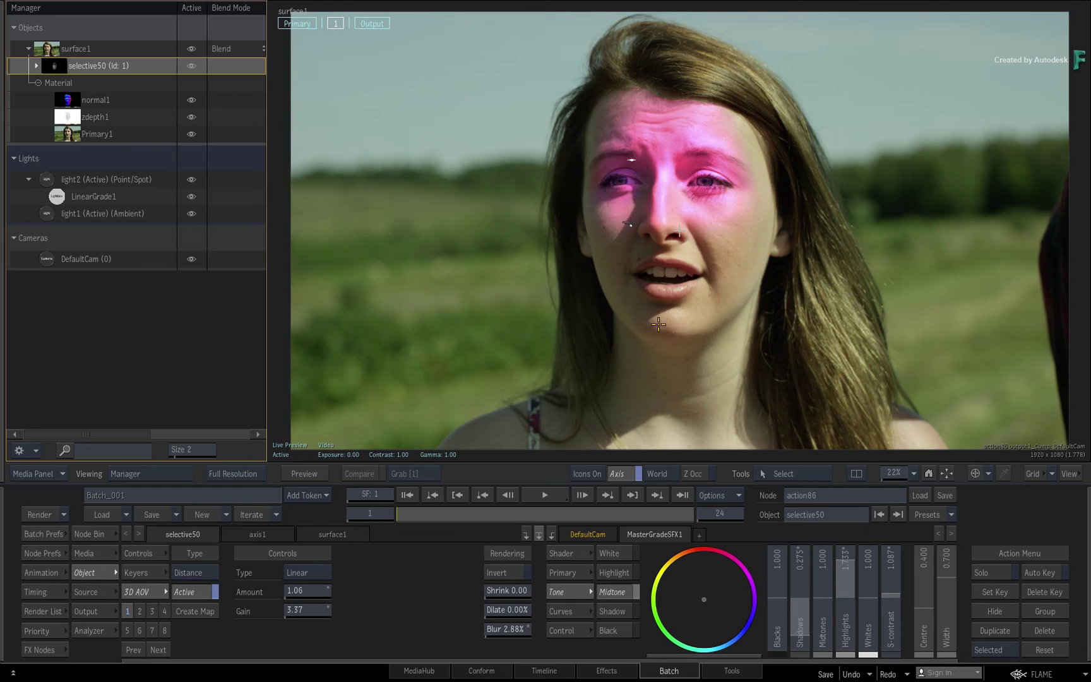
Step: Switch selective50 to a Normals matte aimed at Direction 537.80, Incidence 0.97, then view the composite
{"action": "key", "text": "F8"}
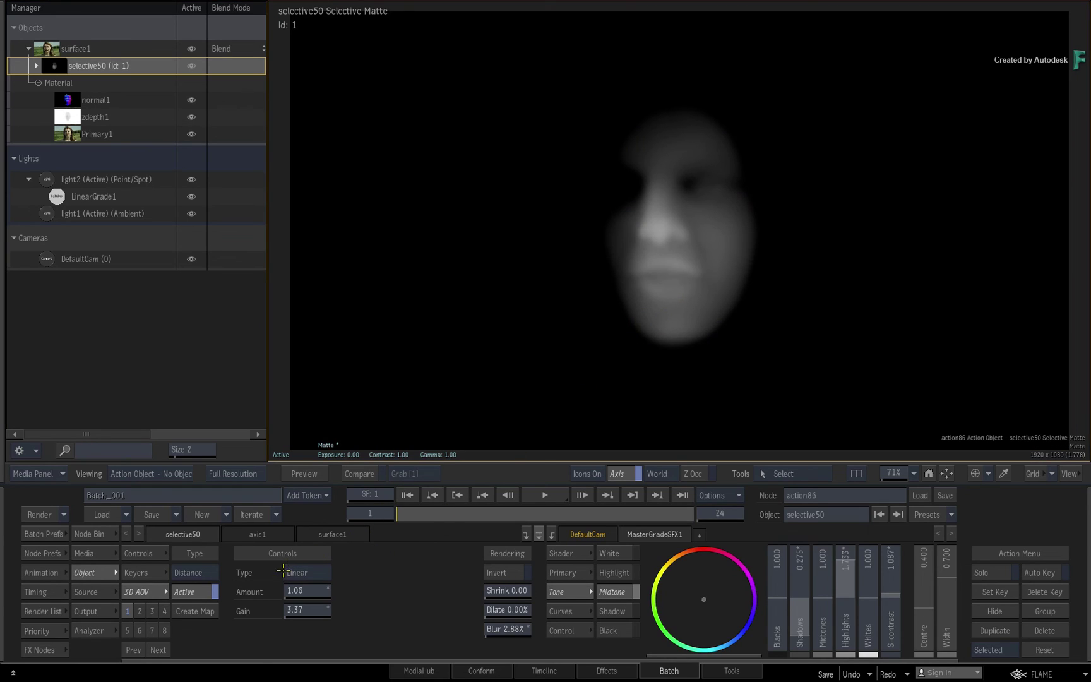
{"action": "left_click", "coordinate": [190, 573]}
{"action": "left_click", "coordinate": [210, 603]}
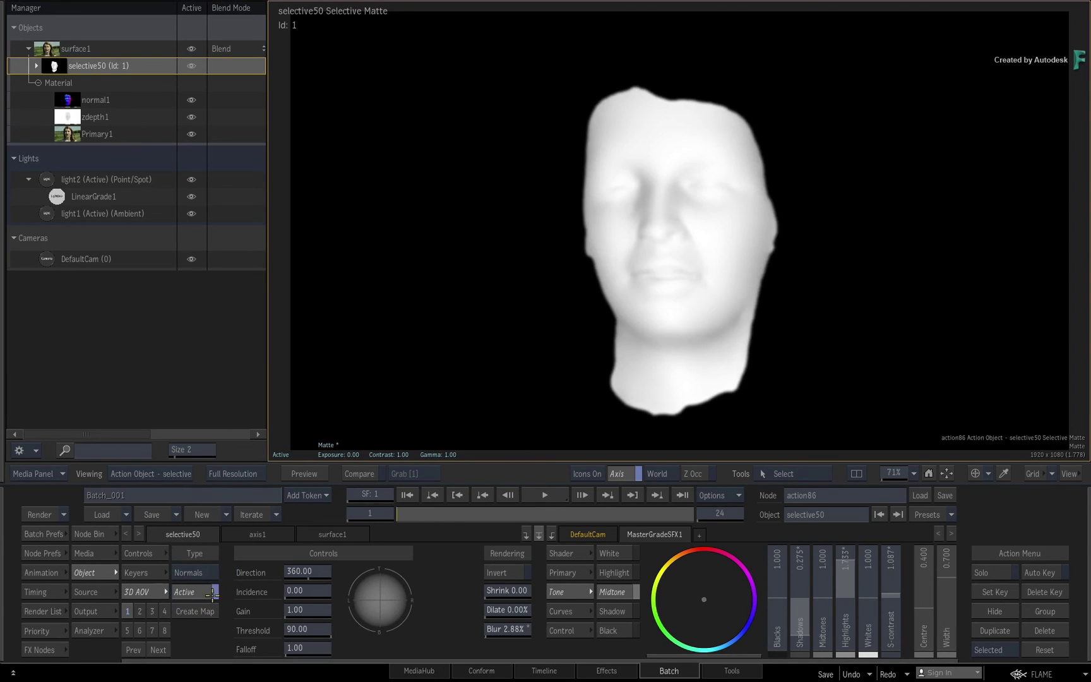
{"action": "mouse_move", "coordinate": [376, 597]}
{"action": "left_mouse_down"}
{"action": "mouse_move", "coordinate": [363, 655]}
{"action": "mouse_move", "coordinate": [310, 636]}
{"action": "mouse_move", "coordinate": [329, 611]}
{"action": "left_mouse_up"}
{"action": "left_click_drag", "start_coordinate": [405, 601], "coordinate": [405, 607]}
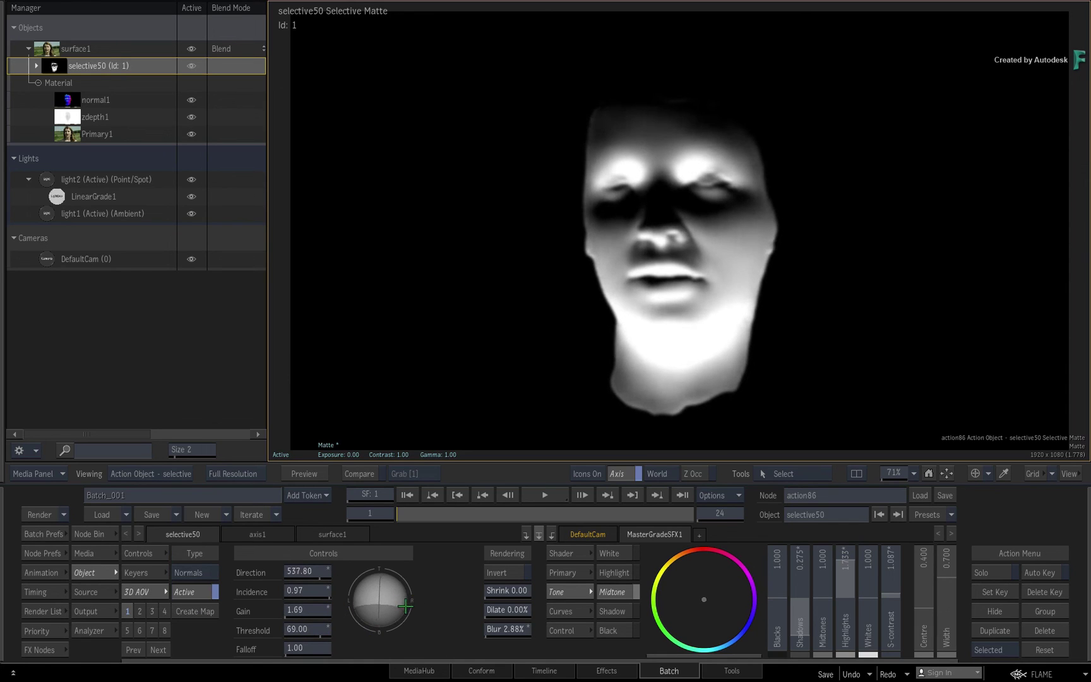
{"action": "key", "text": "F4"}
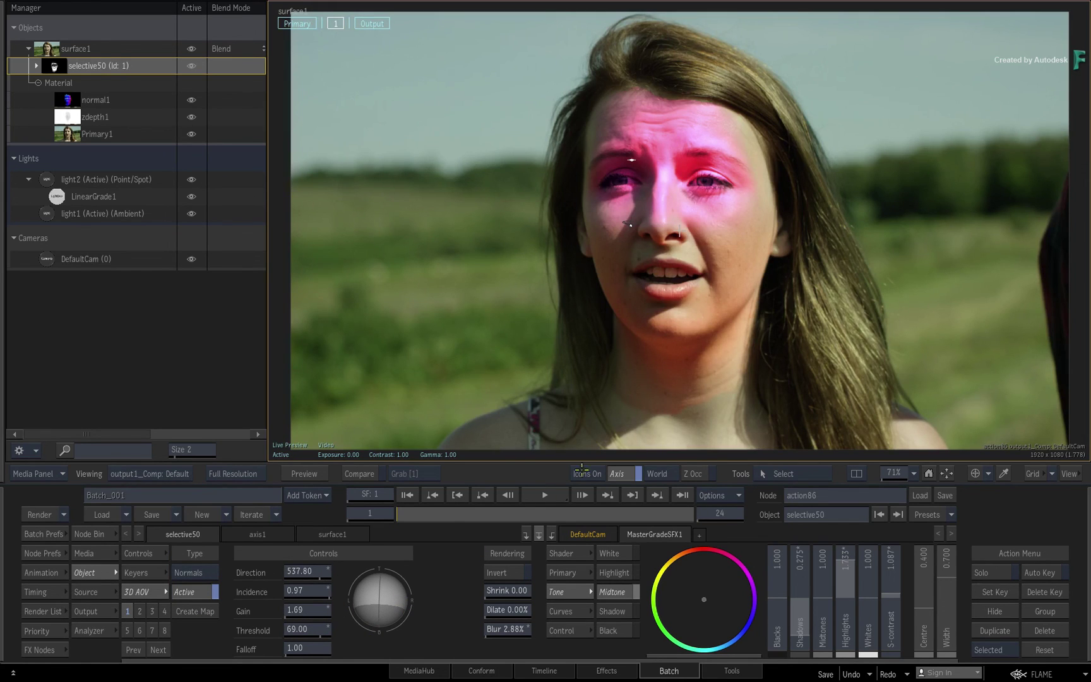
Step: Re-aim the Normals matte to Direction 579.05, Incidence 0.37, raise Shadows, blur to 34.34%, check frame 20
{"action": "left_click_drag", "start_coordinate": [398, 604], "coordinate": [404, 581]}
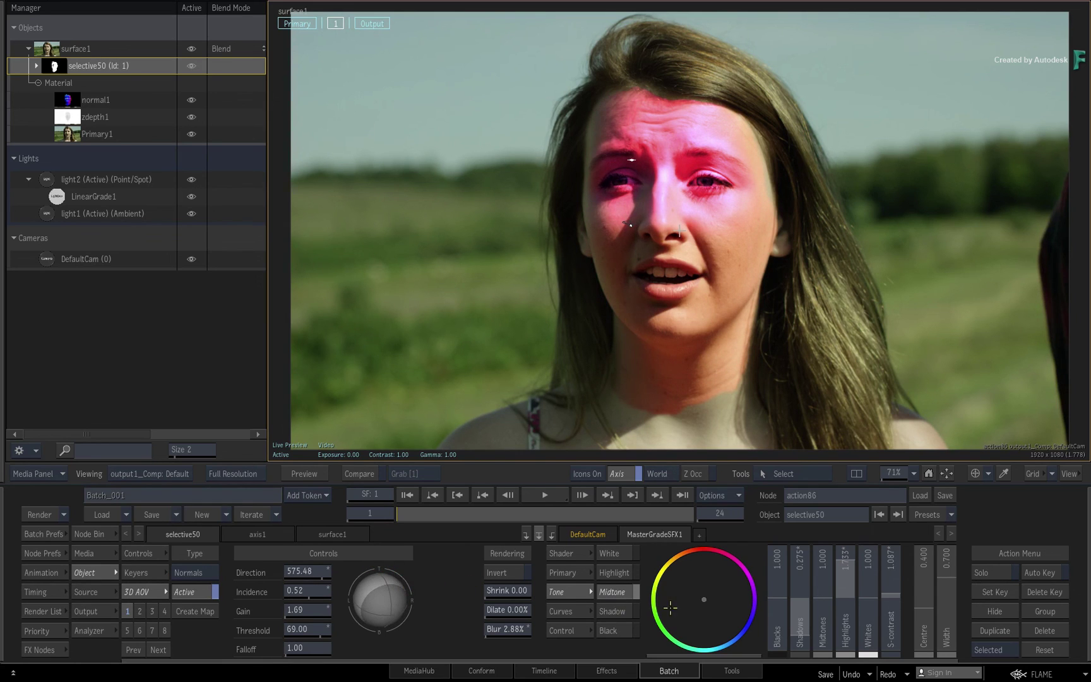
{"action": "left_click_drag", "start_coordinate": [792, 623], "coordinate": [819, 586]}
{"action": "left_click_drag", "start_coordinate": [393, 612], "coordinate": [384, 604]}
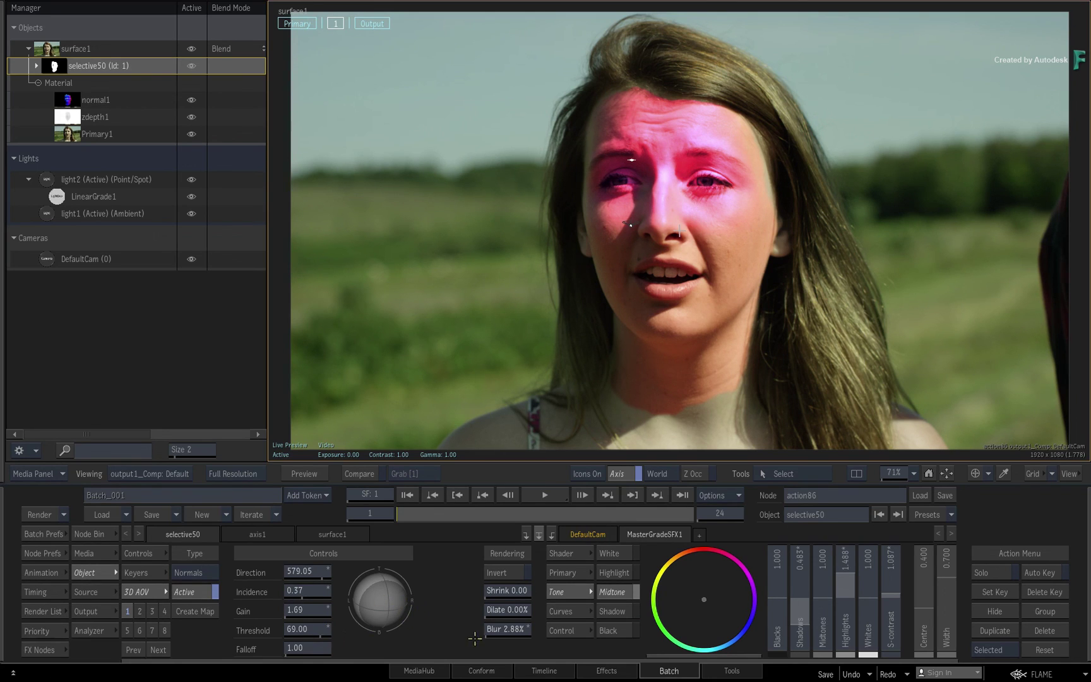
{"action": "left_click_drag", "start_coordinate": [505, 630], "coordinate": [1072, 581]}
{"action": "left_click_drag", "start_coordinate": [524, 622], "coordinate": [704, 573]}
{"action": "left_click_drag", "start_coordinate": [442, 513], "coordinate": [326, 534]}
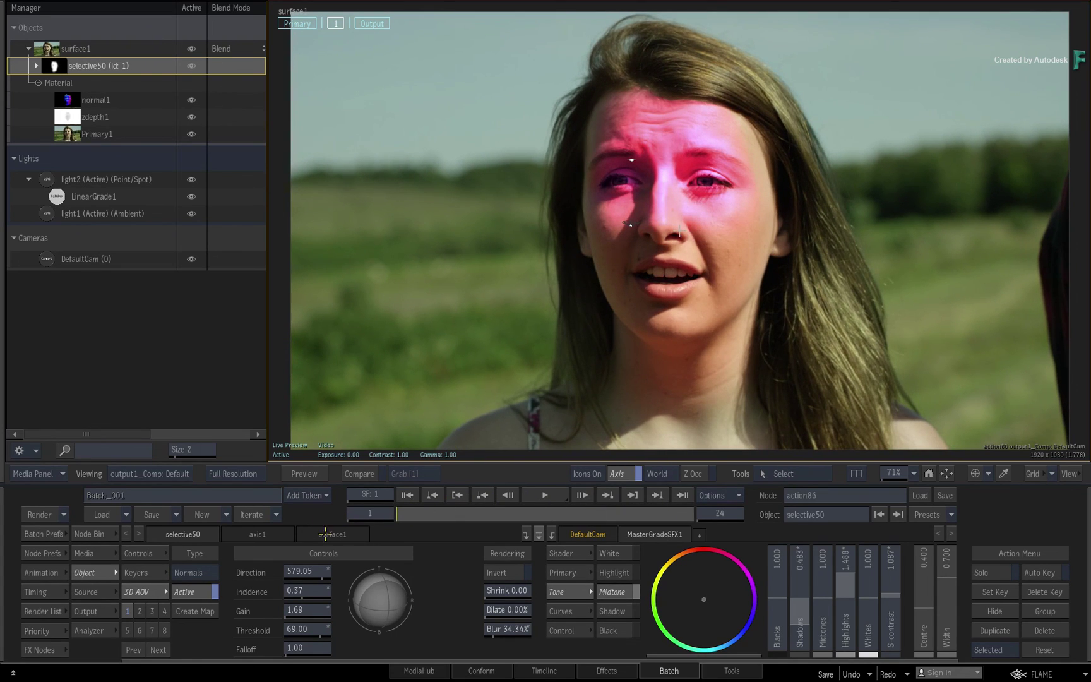